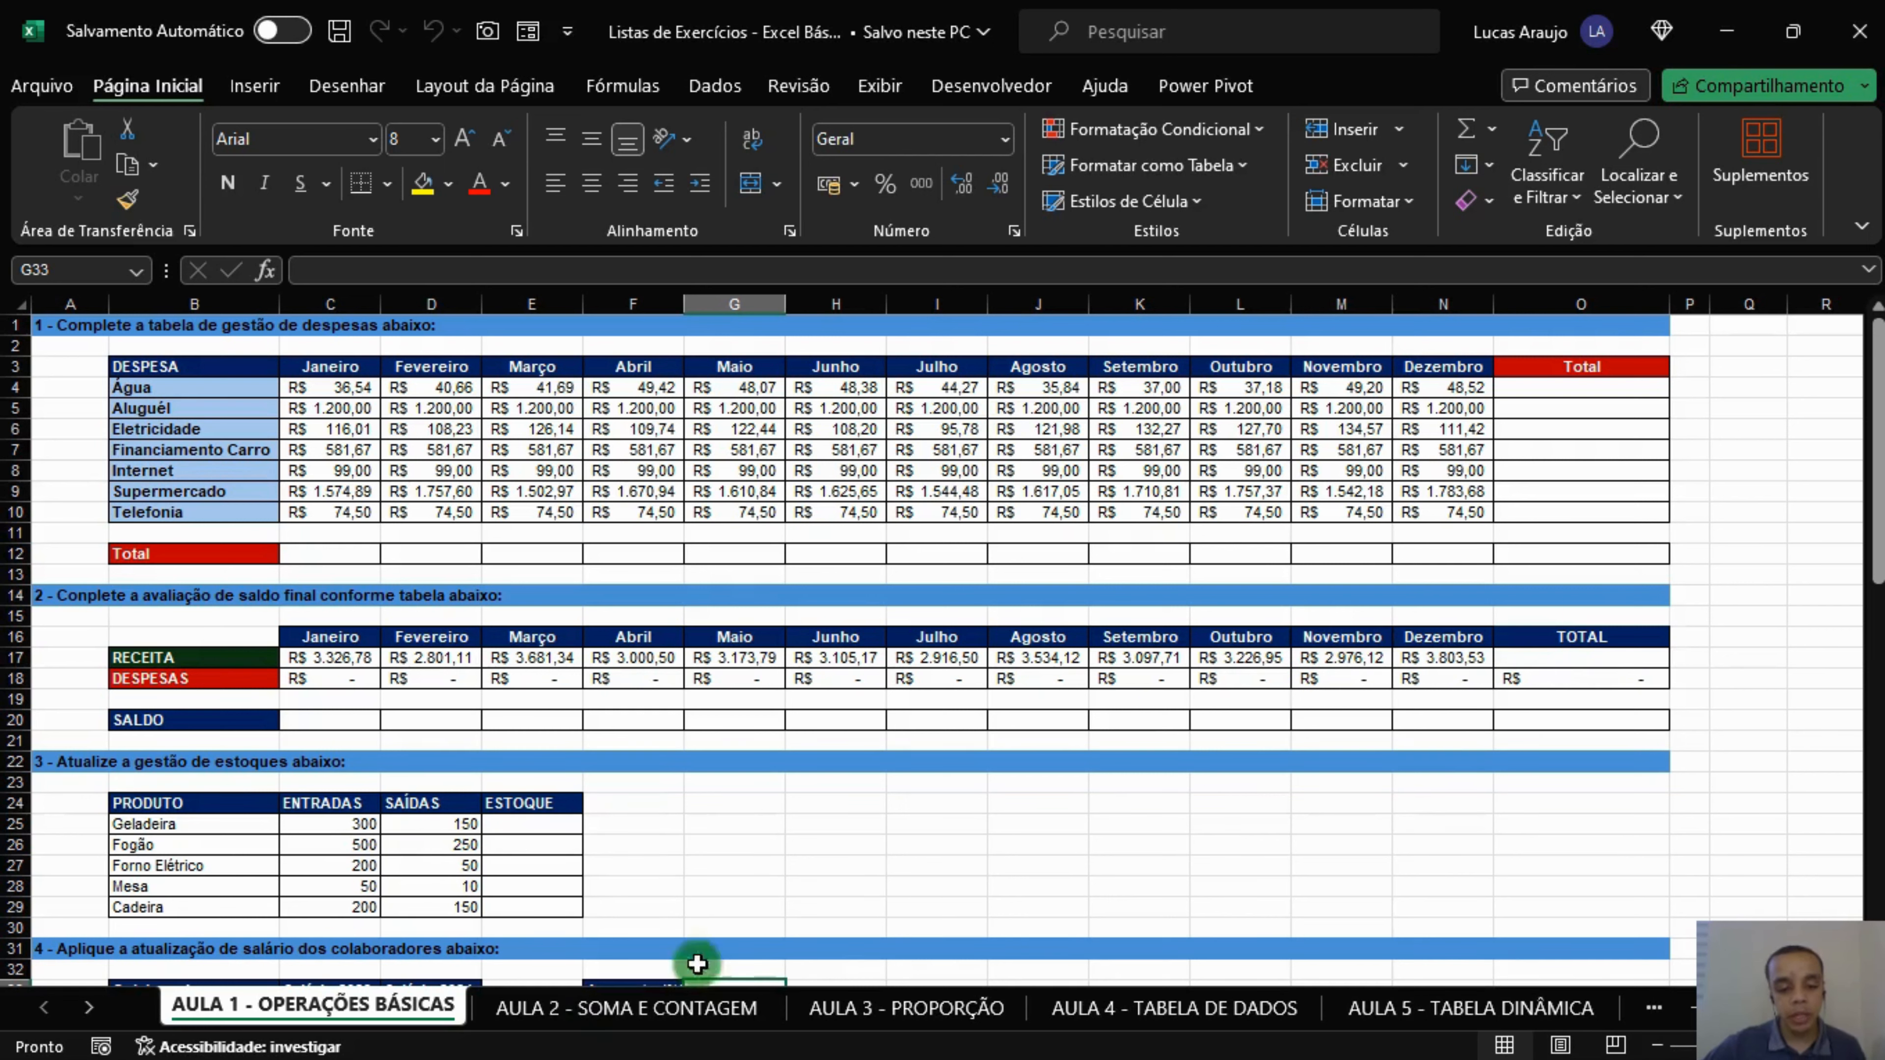
Switch to the browser and look through the exercise spreadsheets in the Planilhas Youtube folder on Google Drive.
key(super)
click(774, 1034)
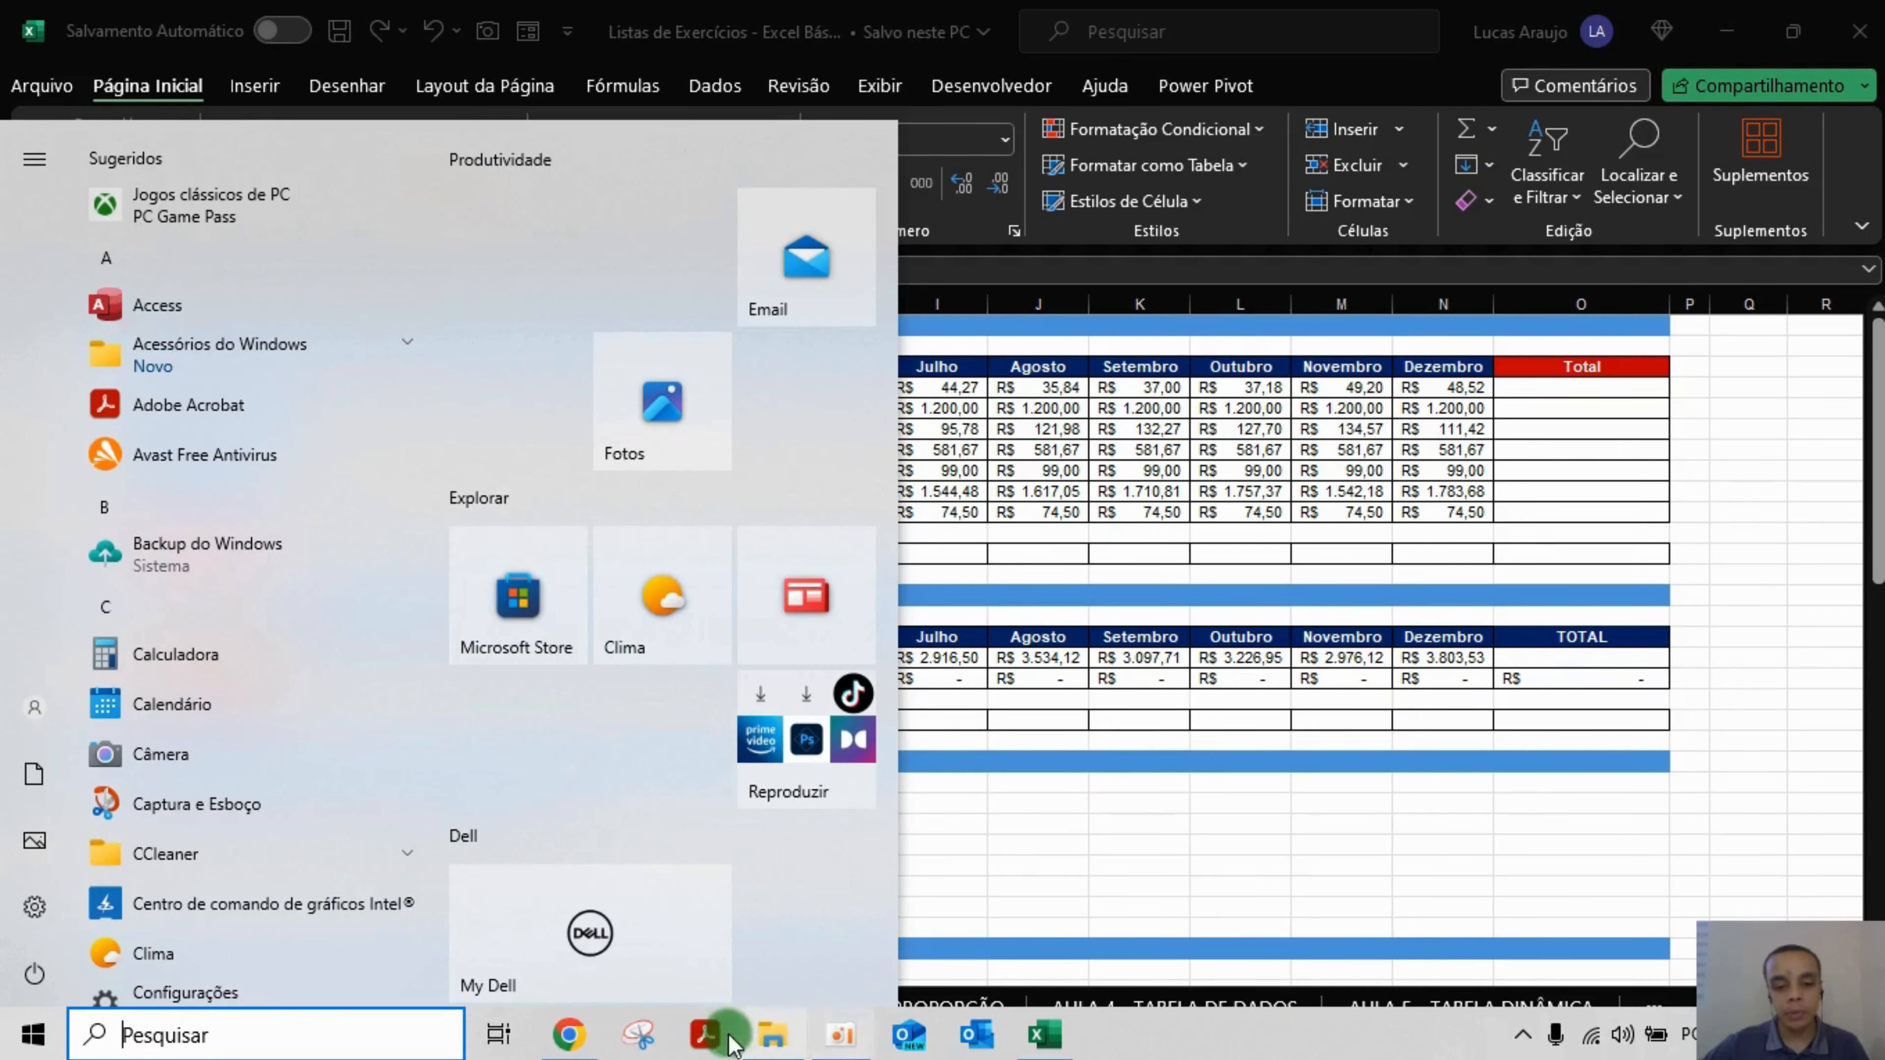
scroll(772, 646, up, 3)
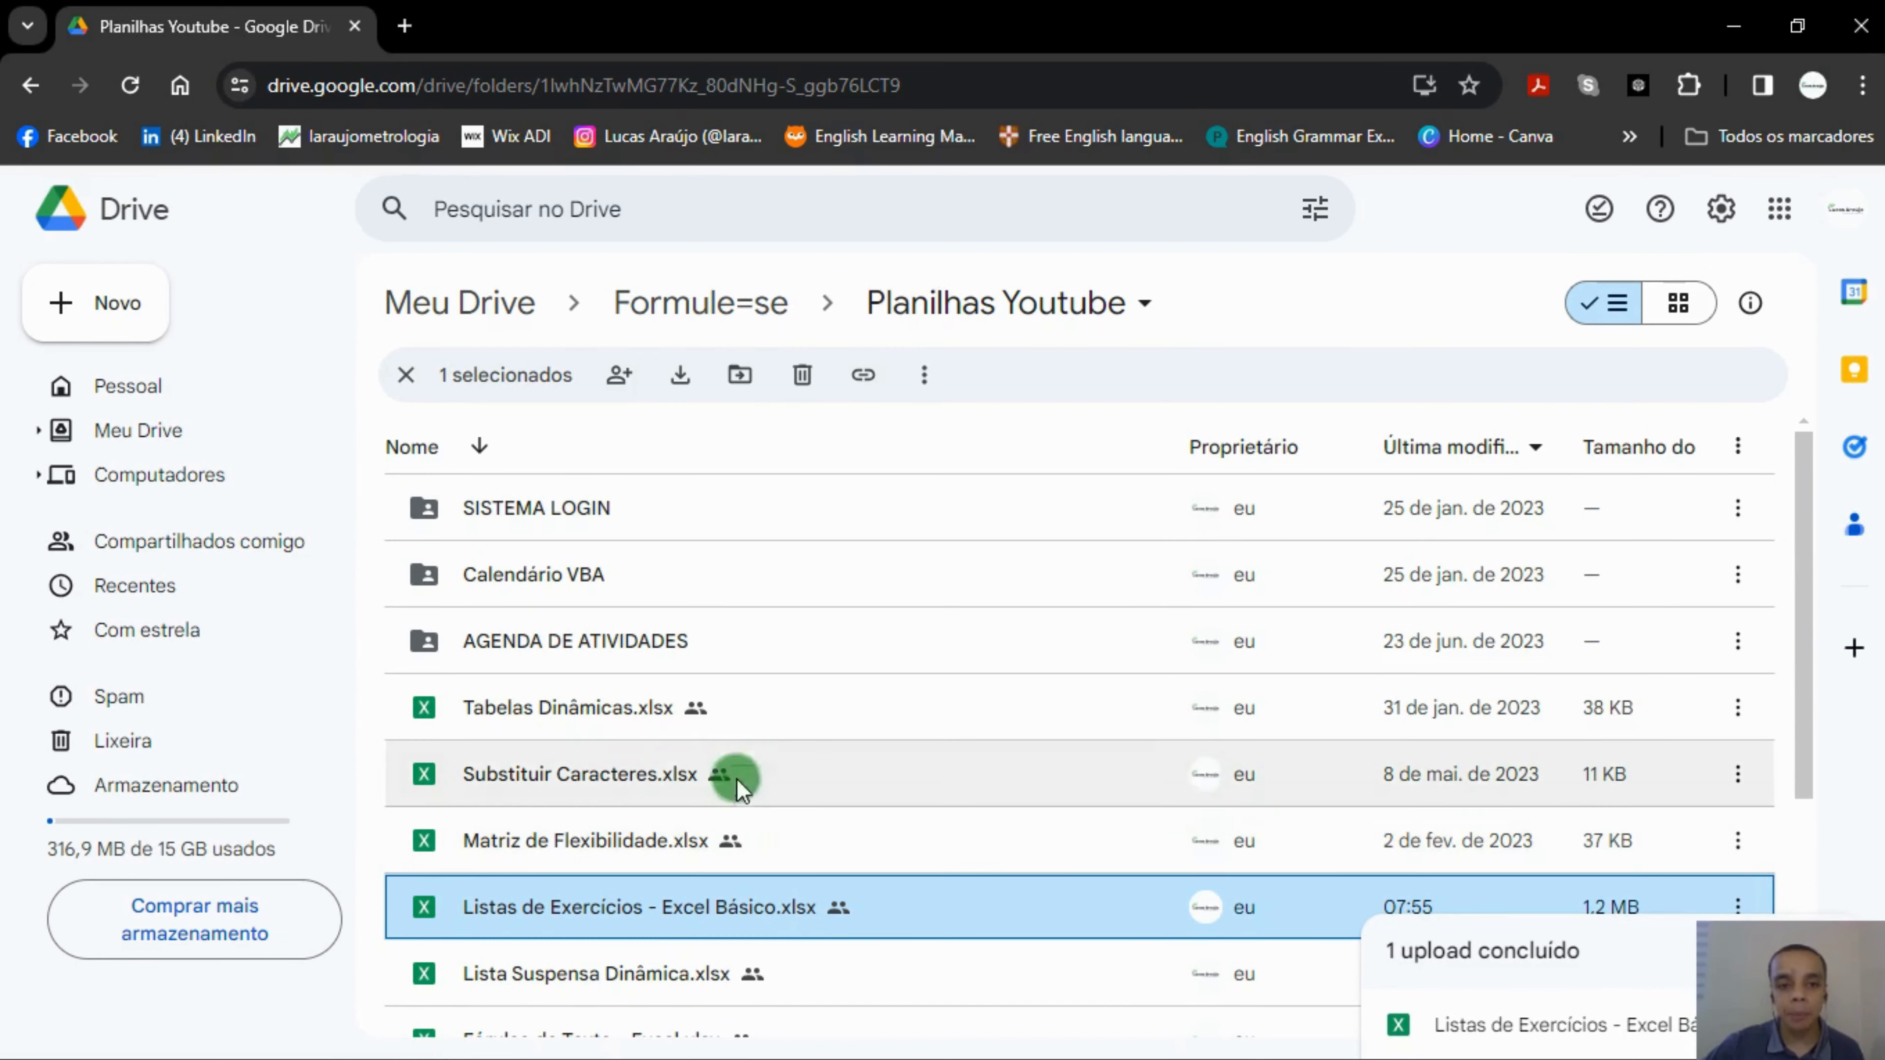
scroll(723, 672, down, 1)
scroll(723, 672, up, 1)
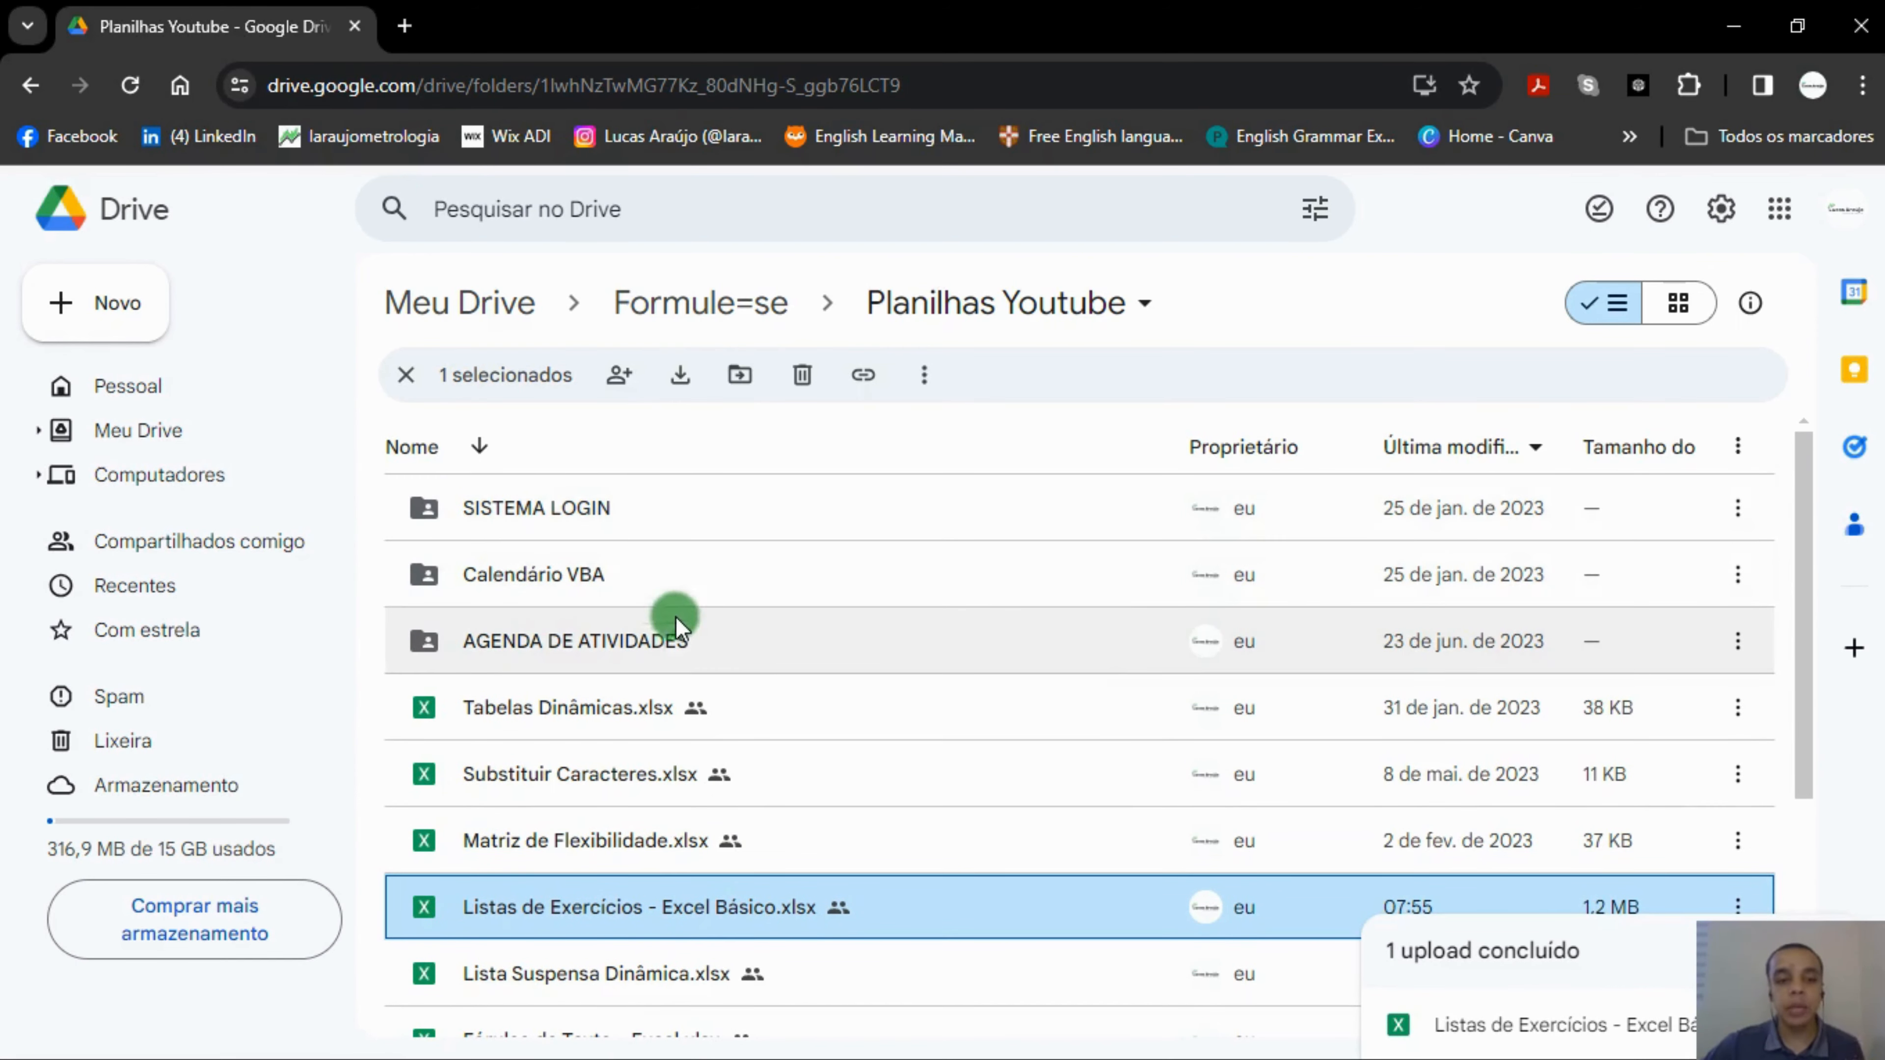
scroll(720, 681, down, 4)
scroll(761, 750, down, 1)
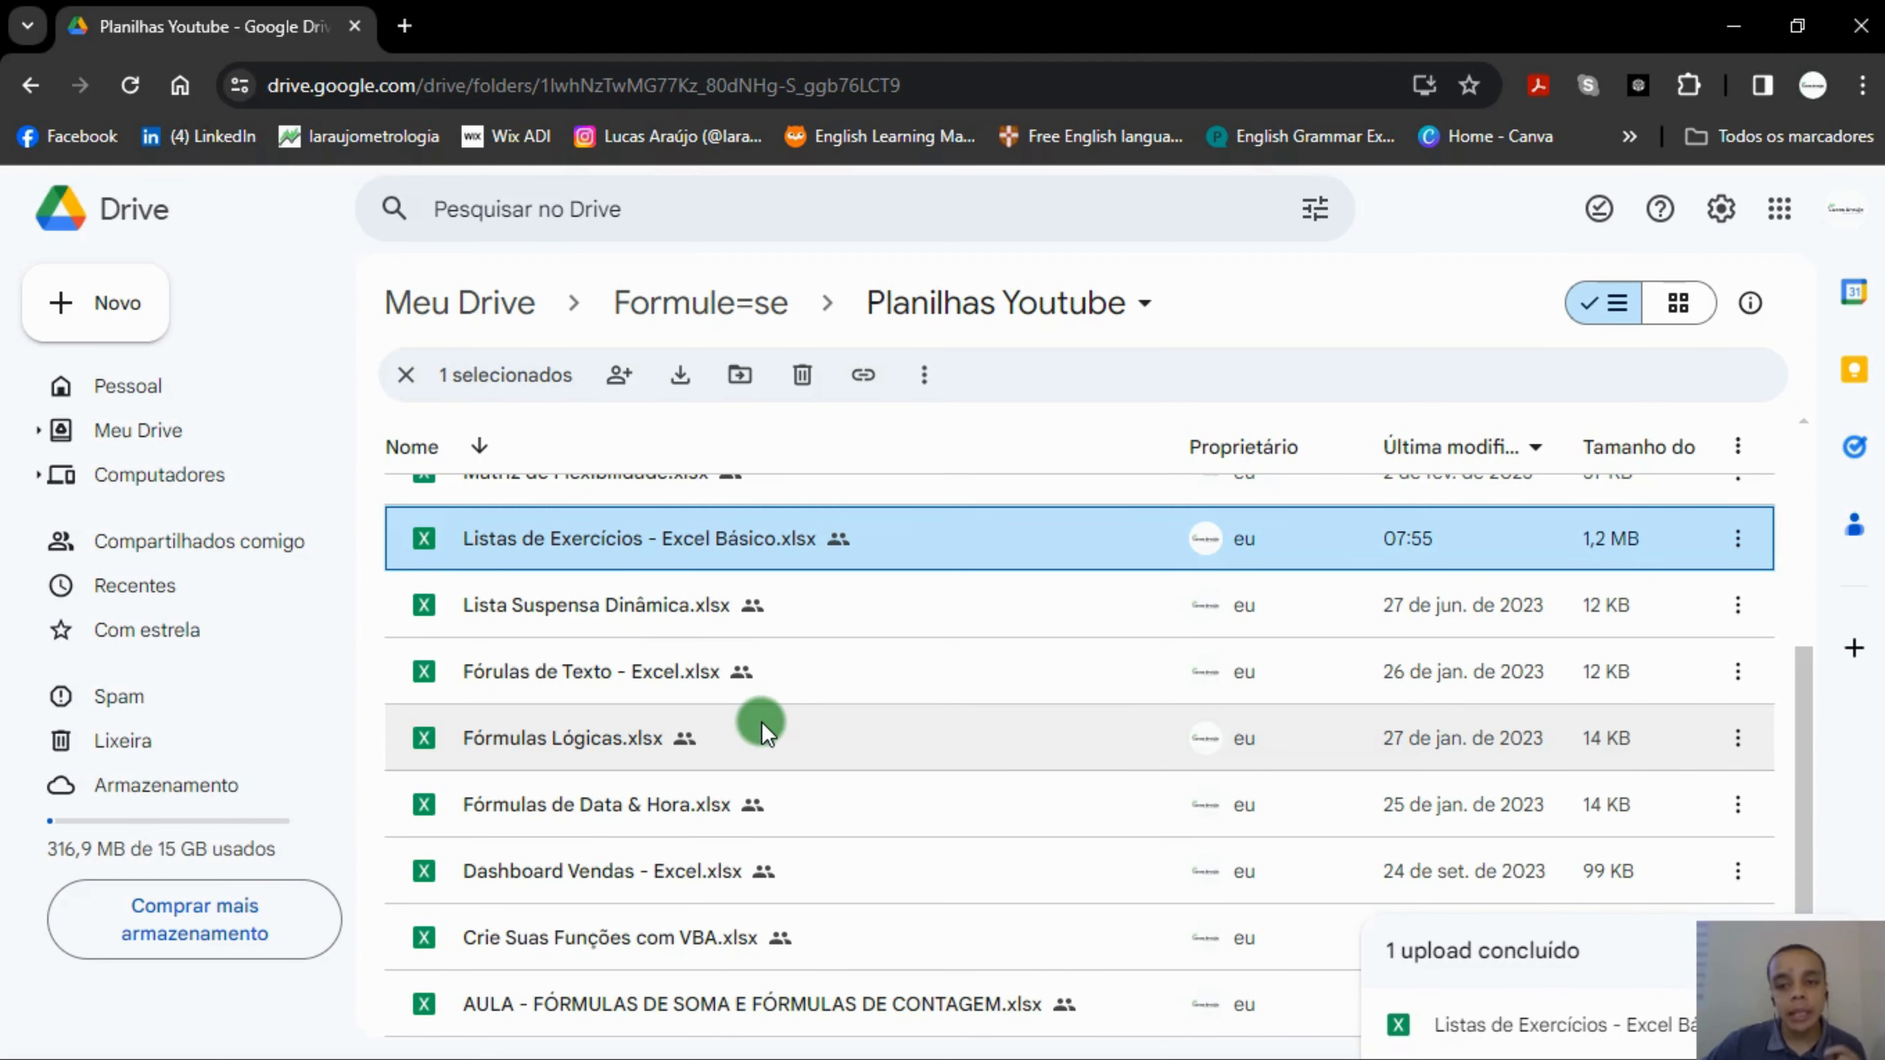
scroll(762, 730, up, 2)
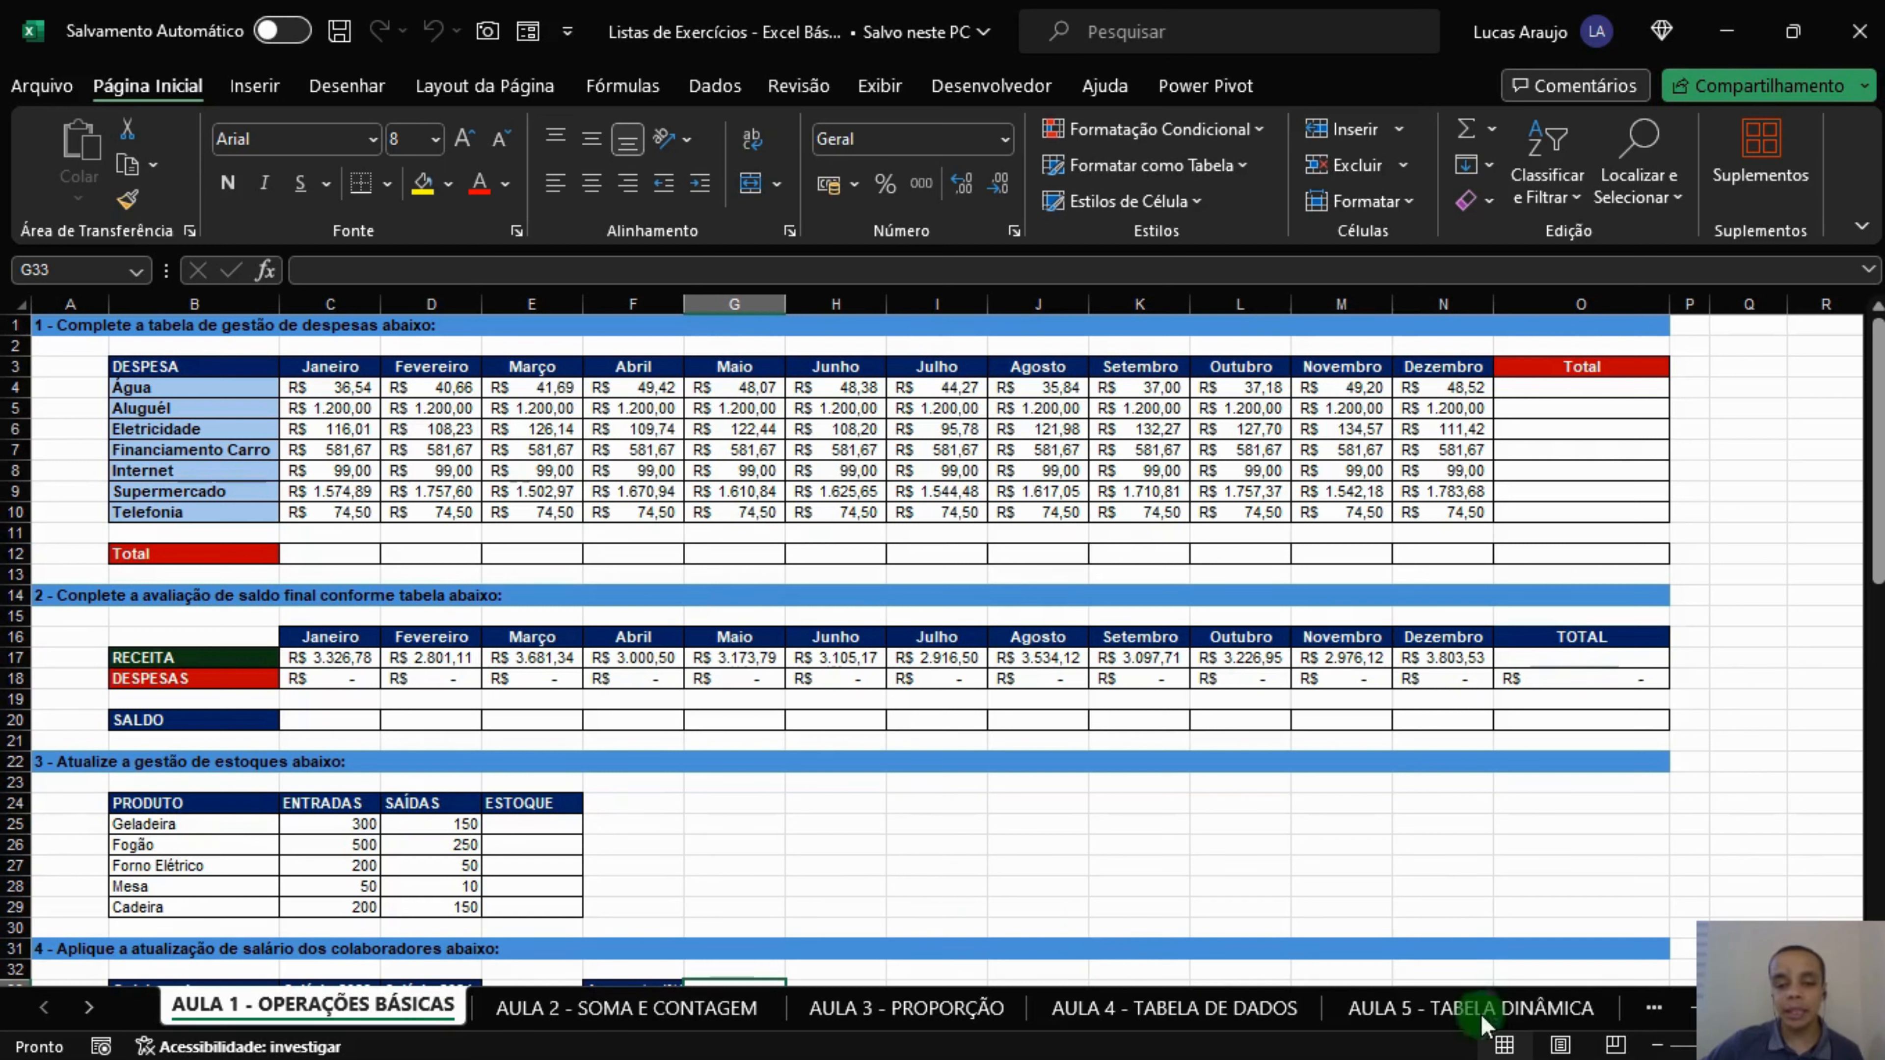
Review the workbook's lesson sheets, from AULA 1 - OPERAÇÕES BÁSICAS through AULA 9 - INDIRETO.
click(97, 1015)
click(97, 1015)
click(97, 1015)
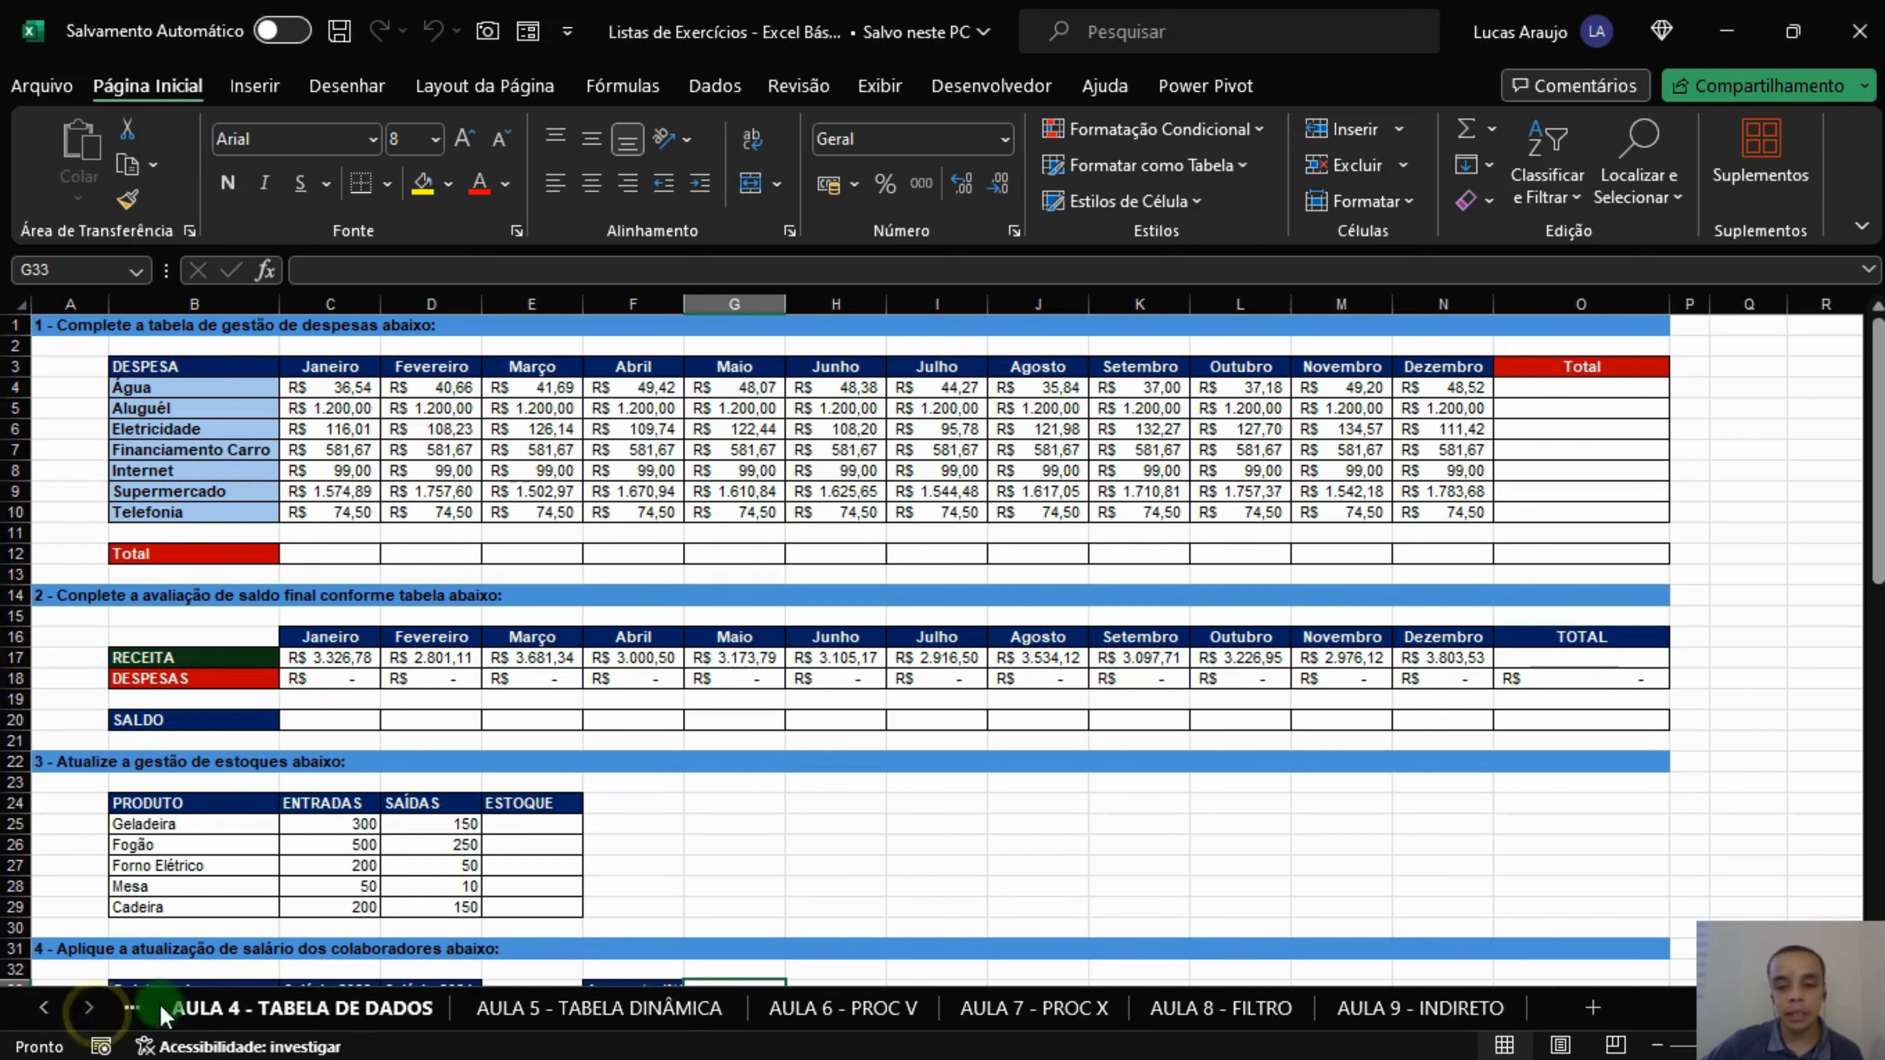
click(45, 1005)
click(44, 1004)
click(45, 1005)
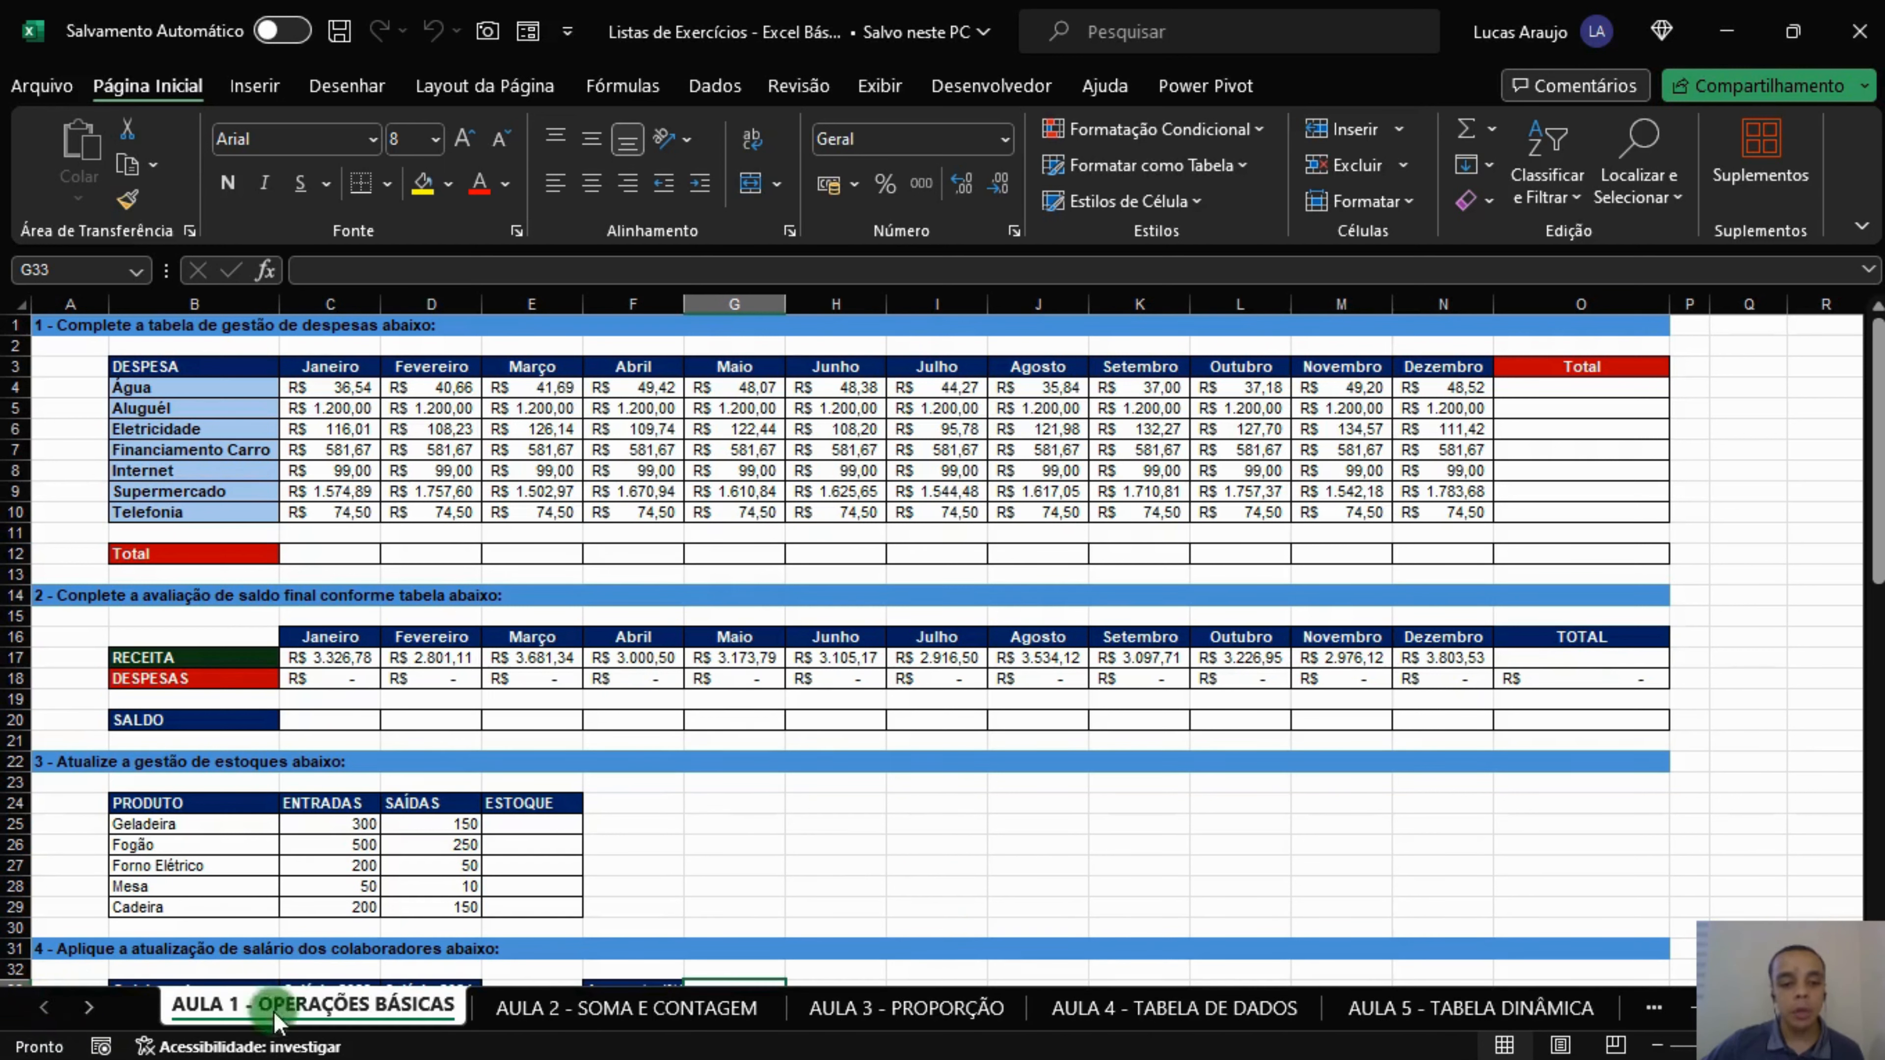
click(85, 1012)
click(86, 1012)
click(85, 1012)
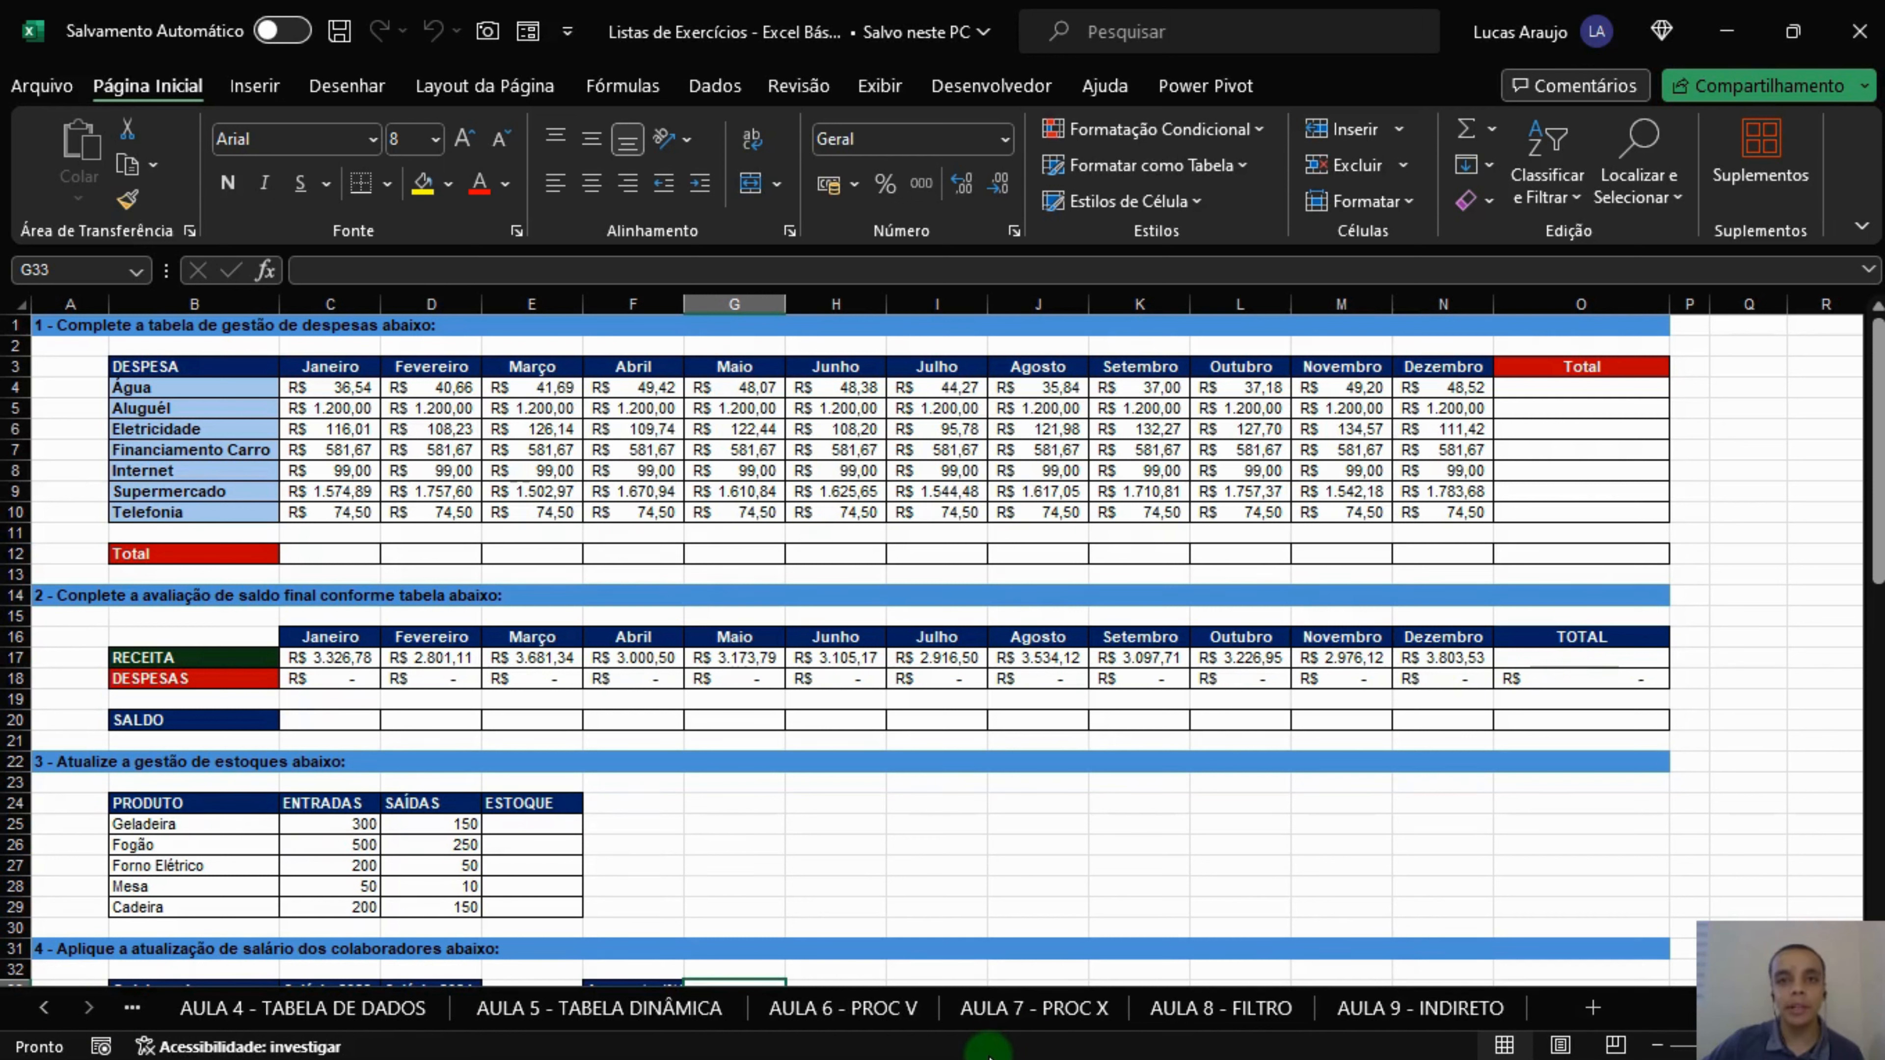
click(54, 1011)
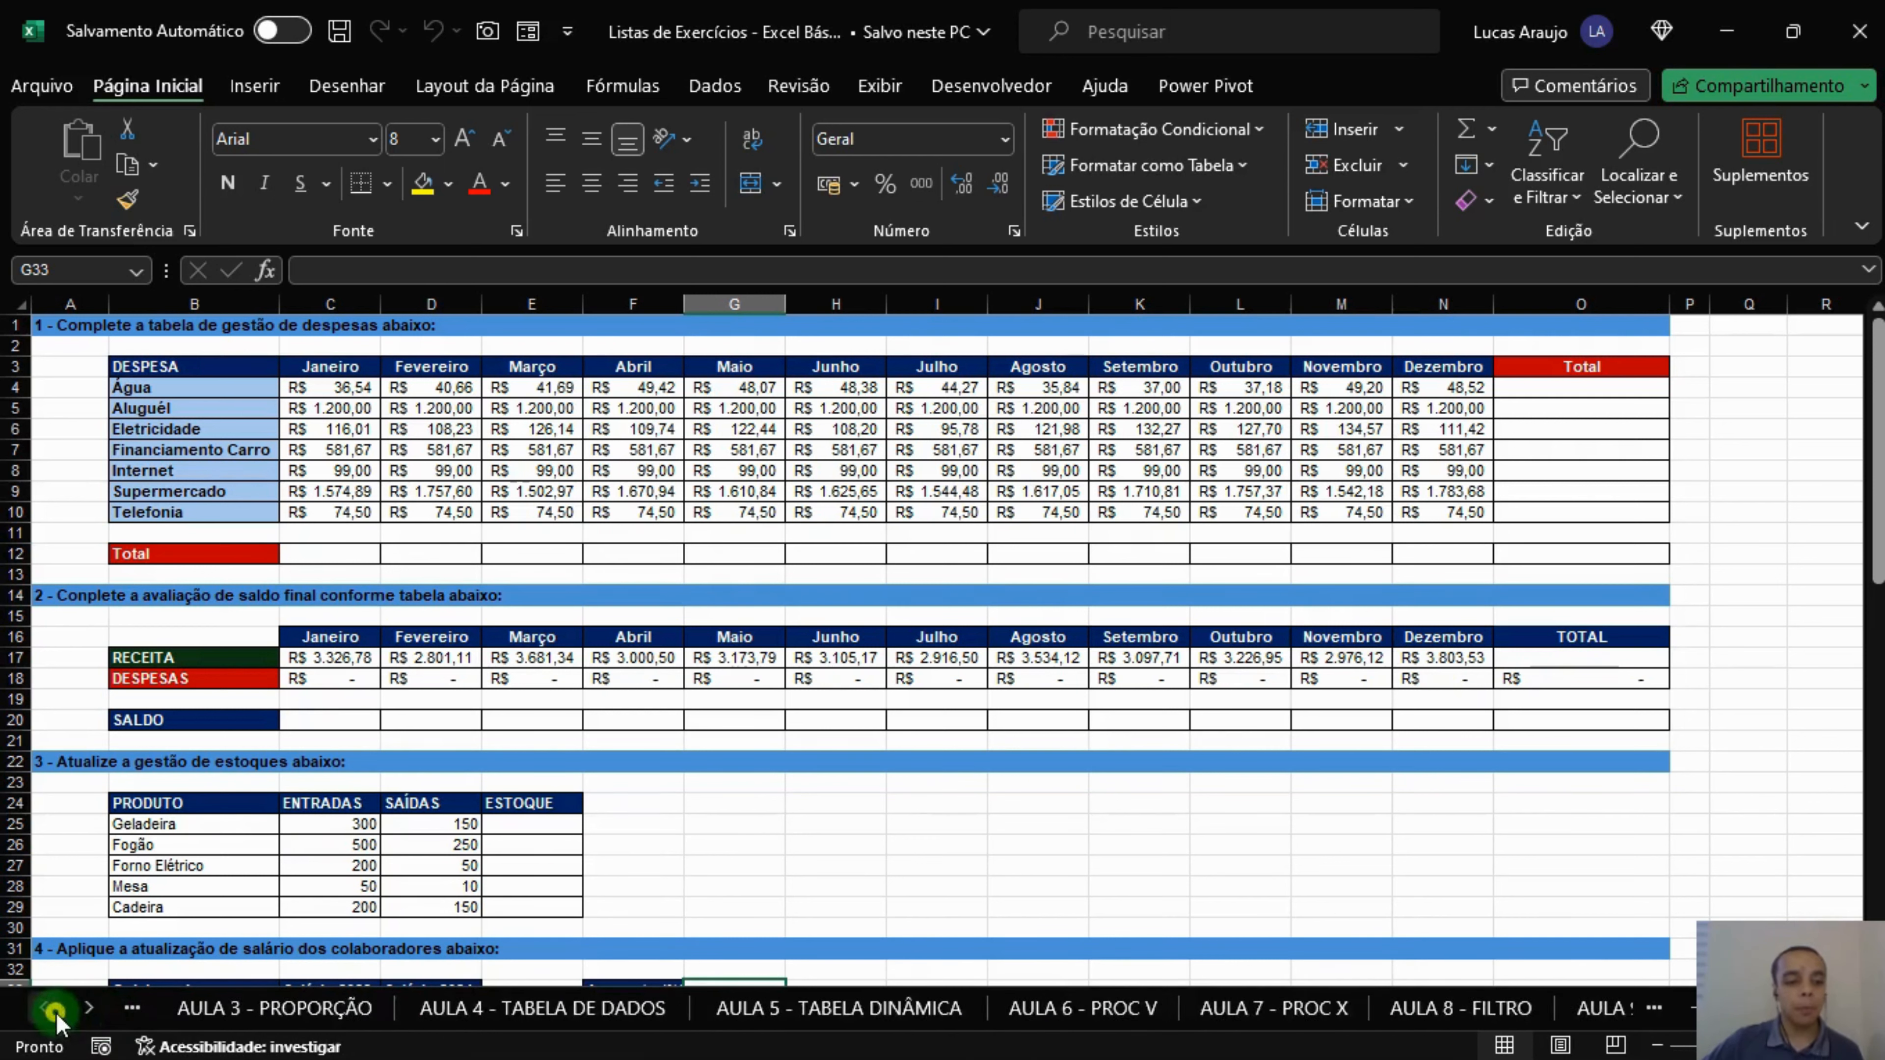
click(55, 1011)
click(55, 1011)
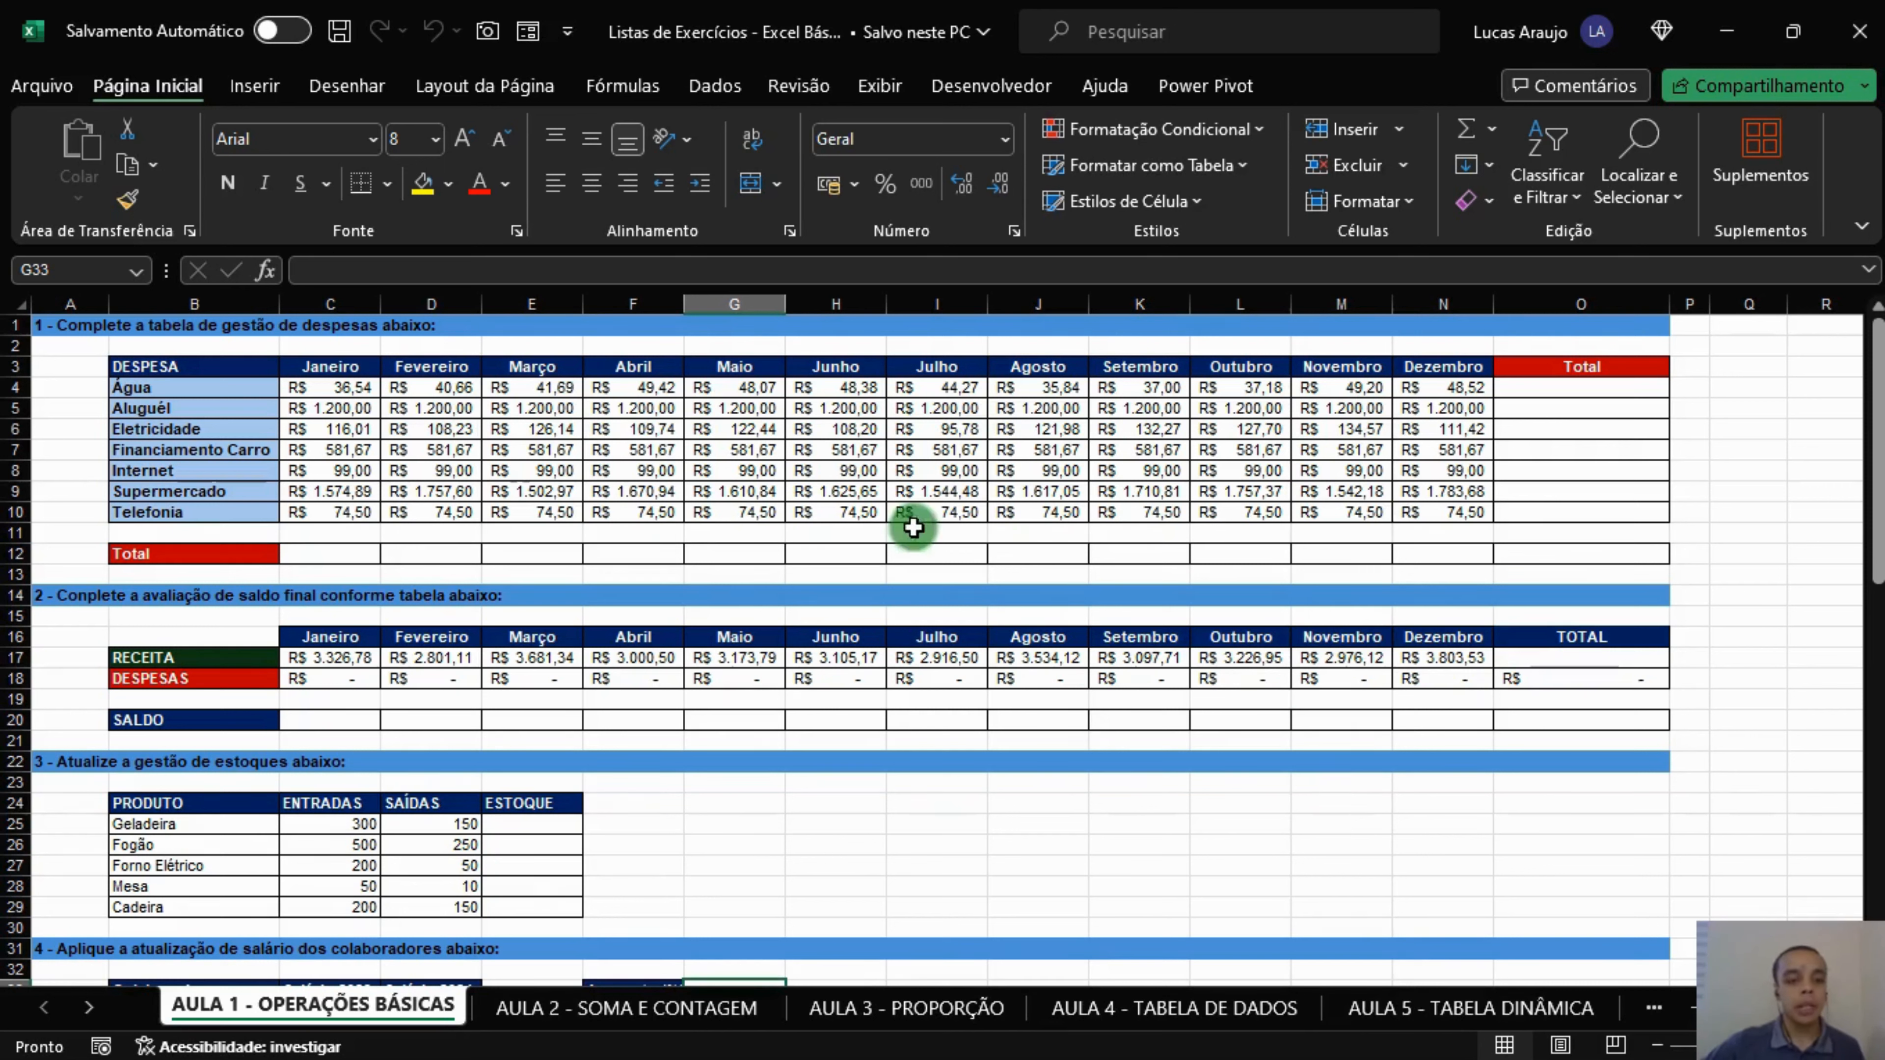
Examine the expense table's month headers, expense categories and January amounts on the AULA 1 - OPERAÇÕES BÁSICAS sheet.
scroll(405, 788, up, 3)
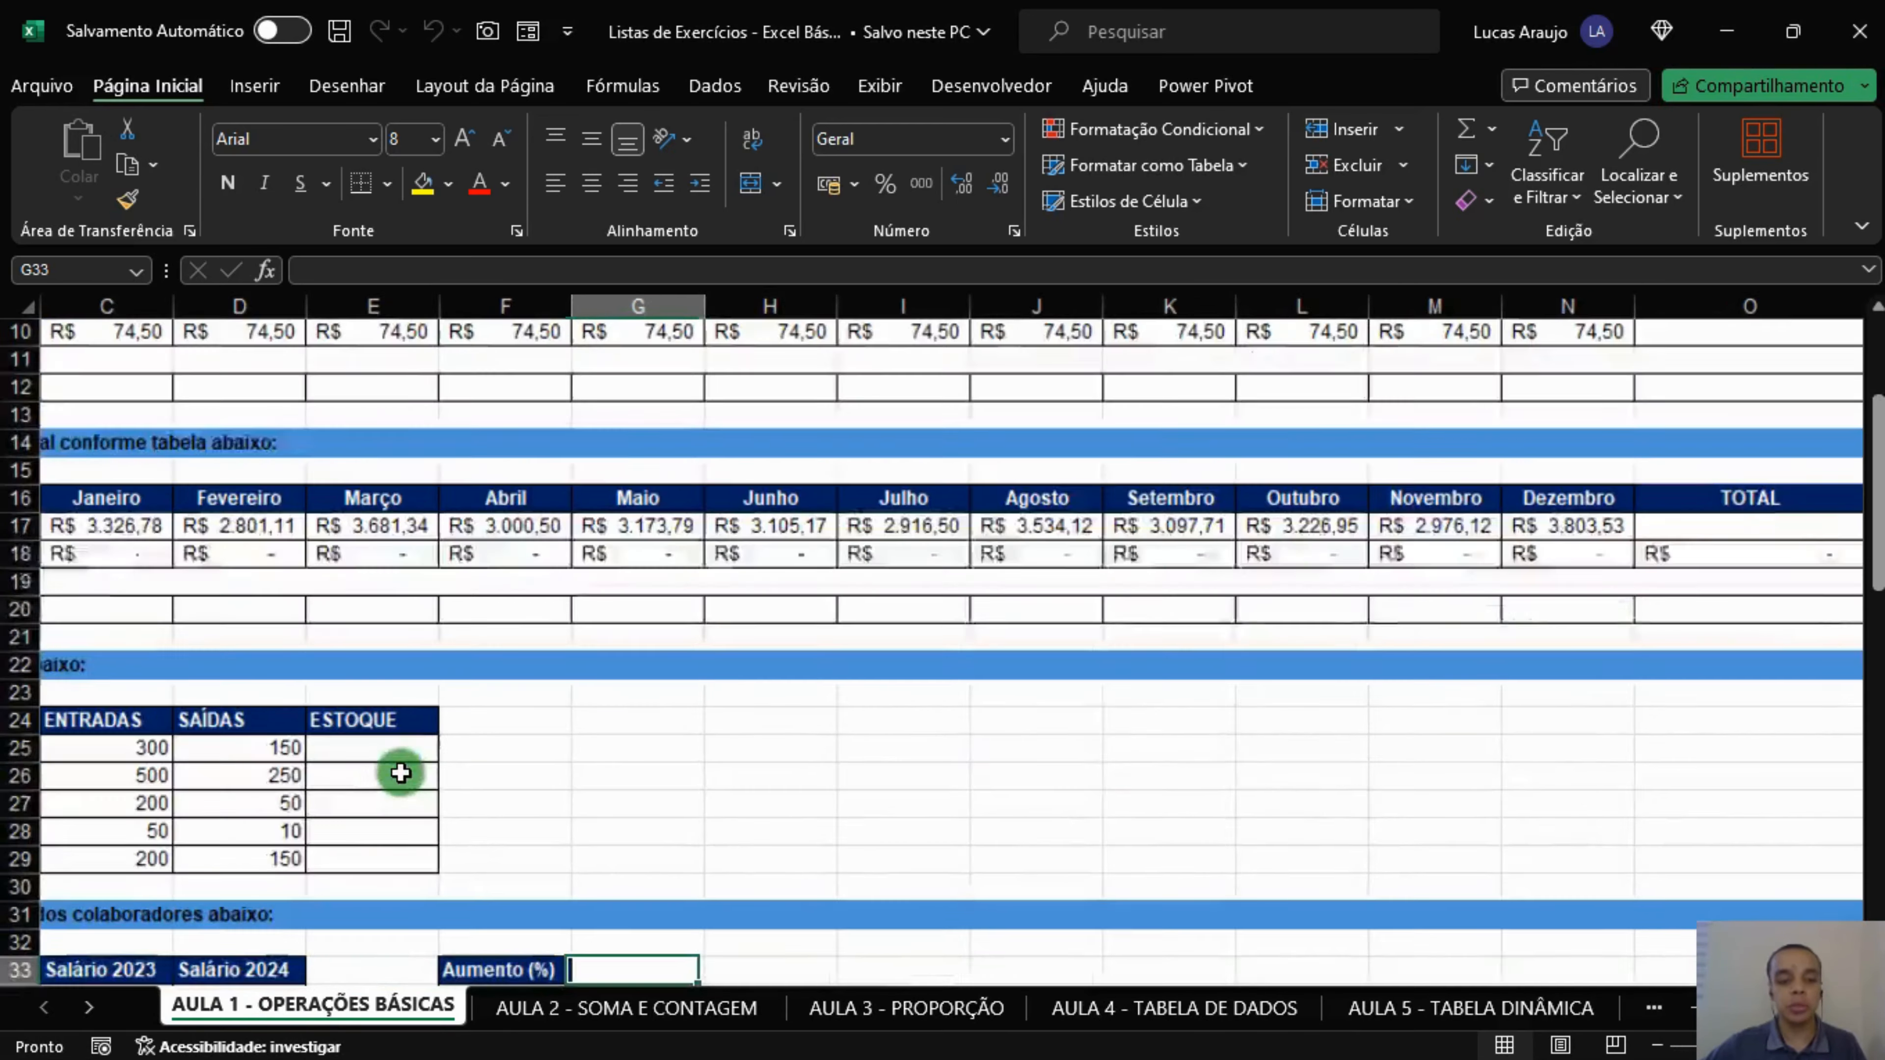
ctrl+scroll(722, 653, down, 1)
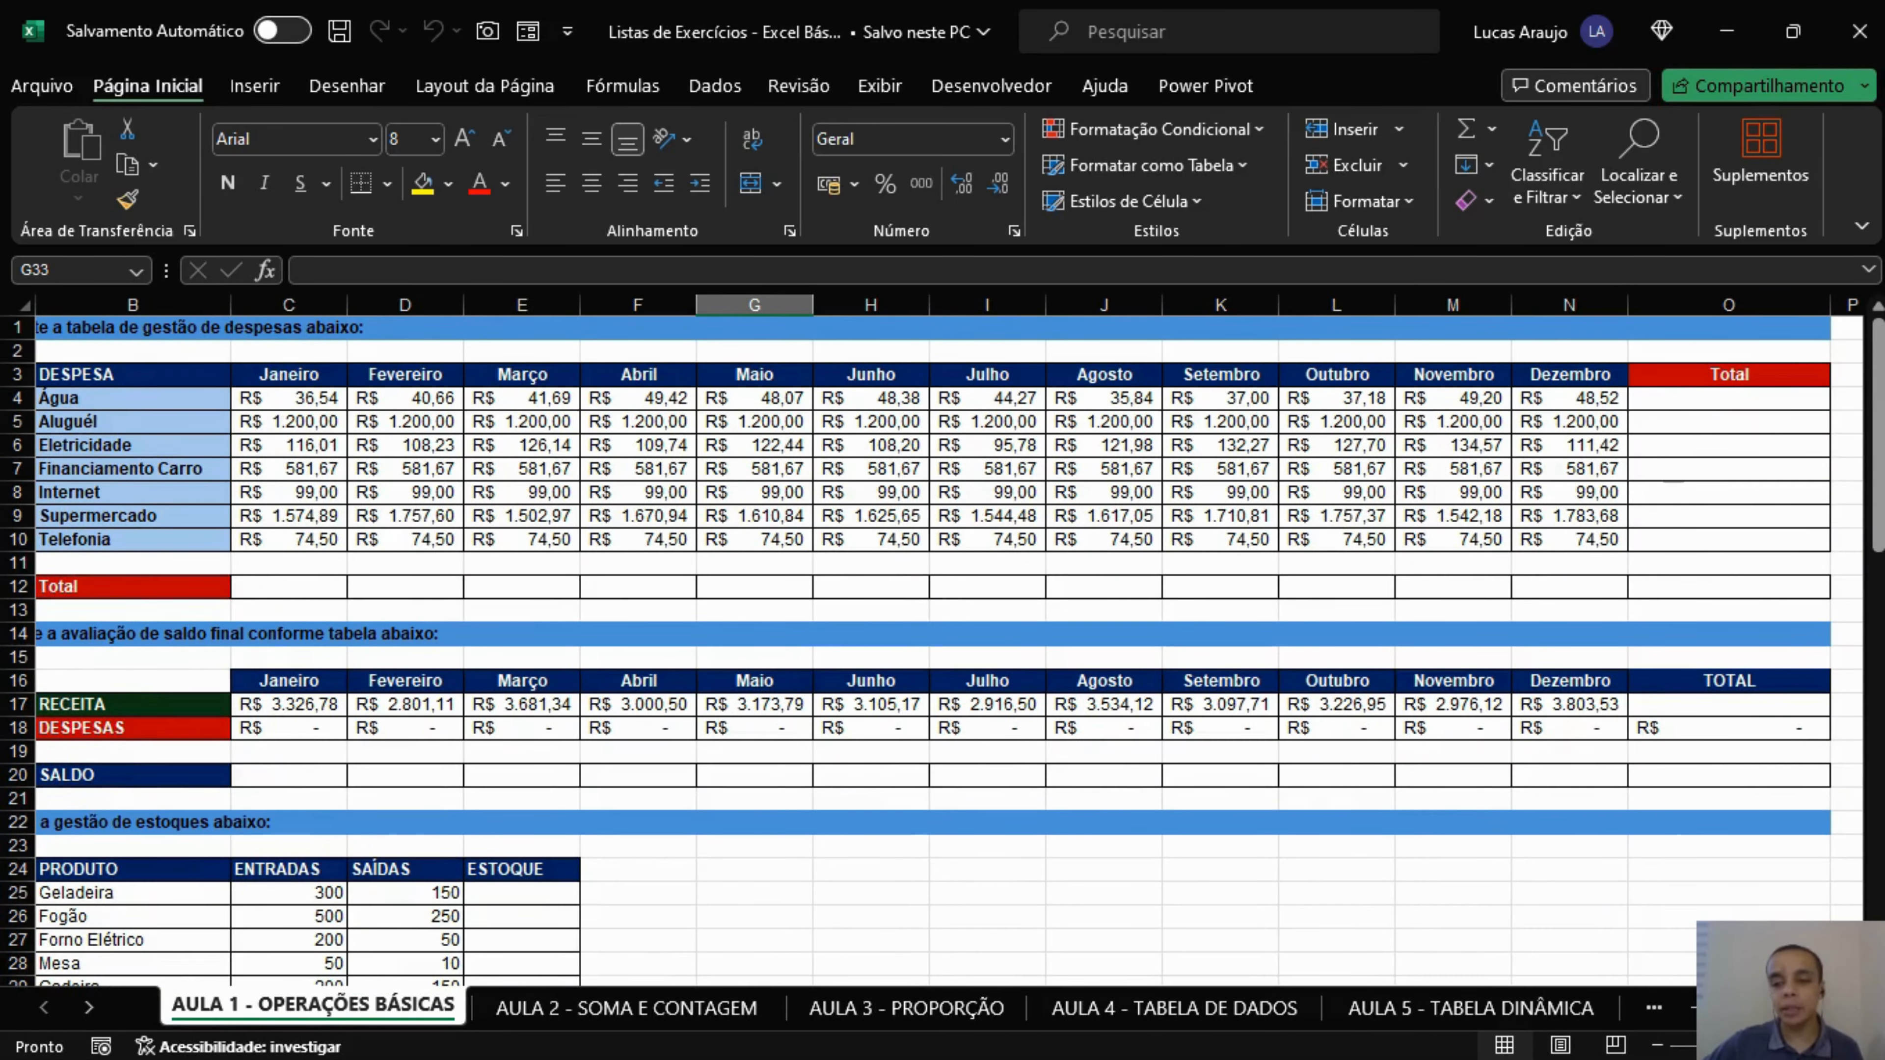
click(1757, 1008)
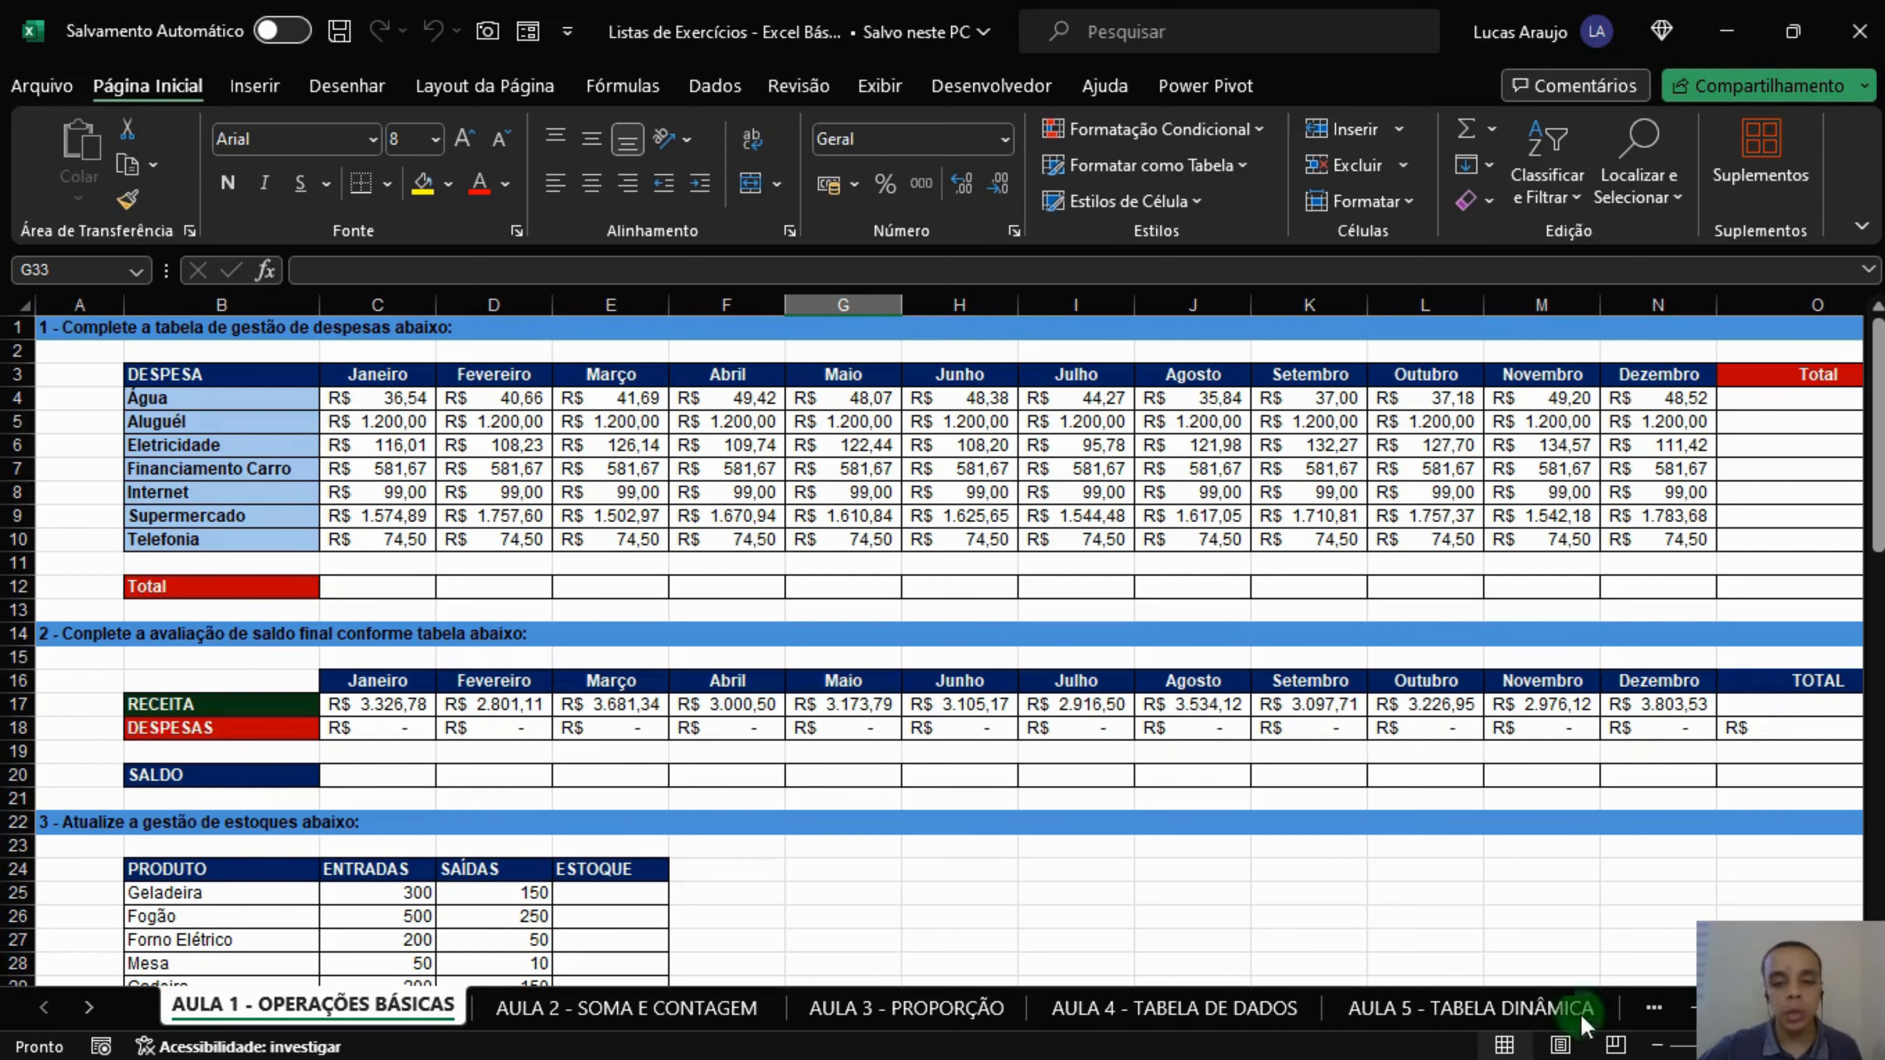
scroll(950, 639, right, 1)
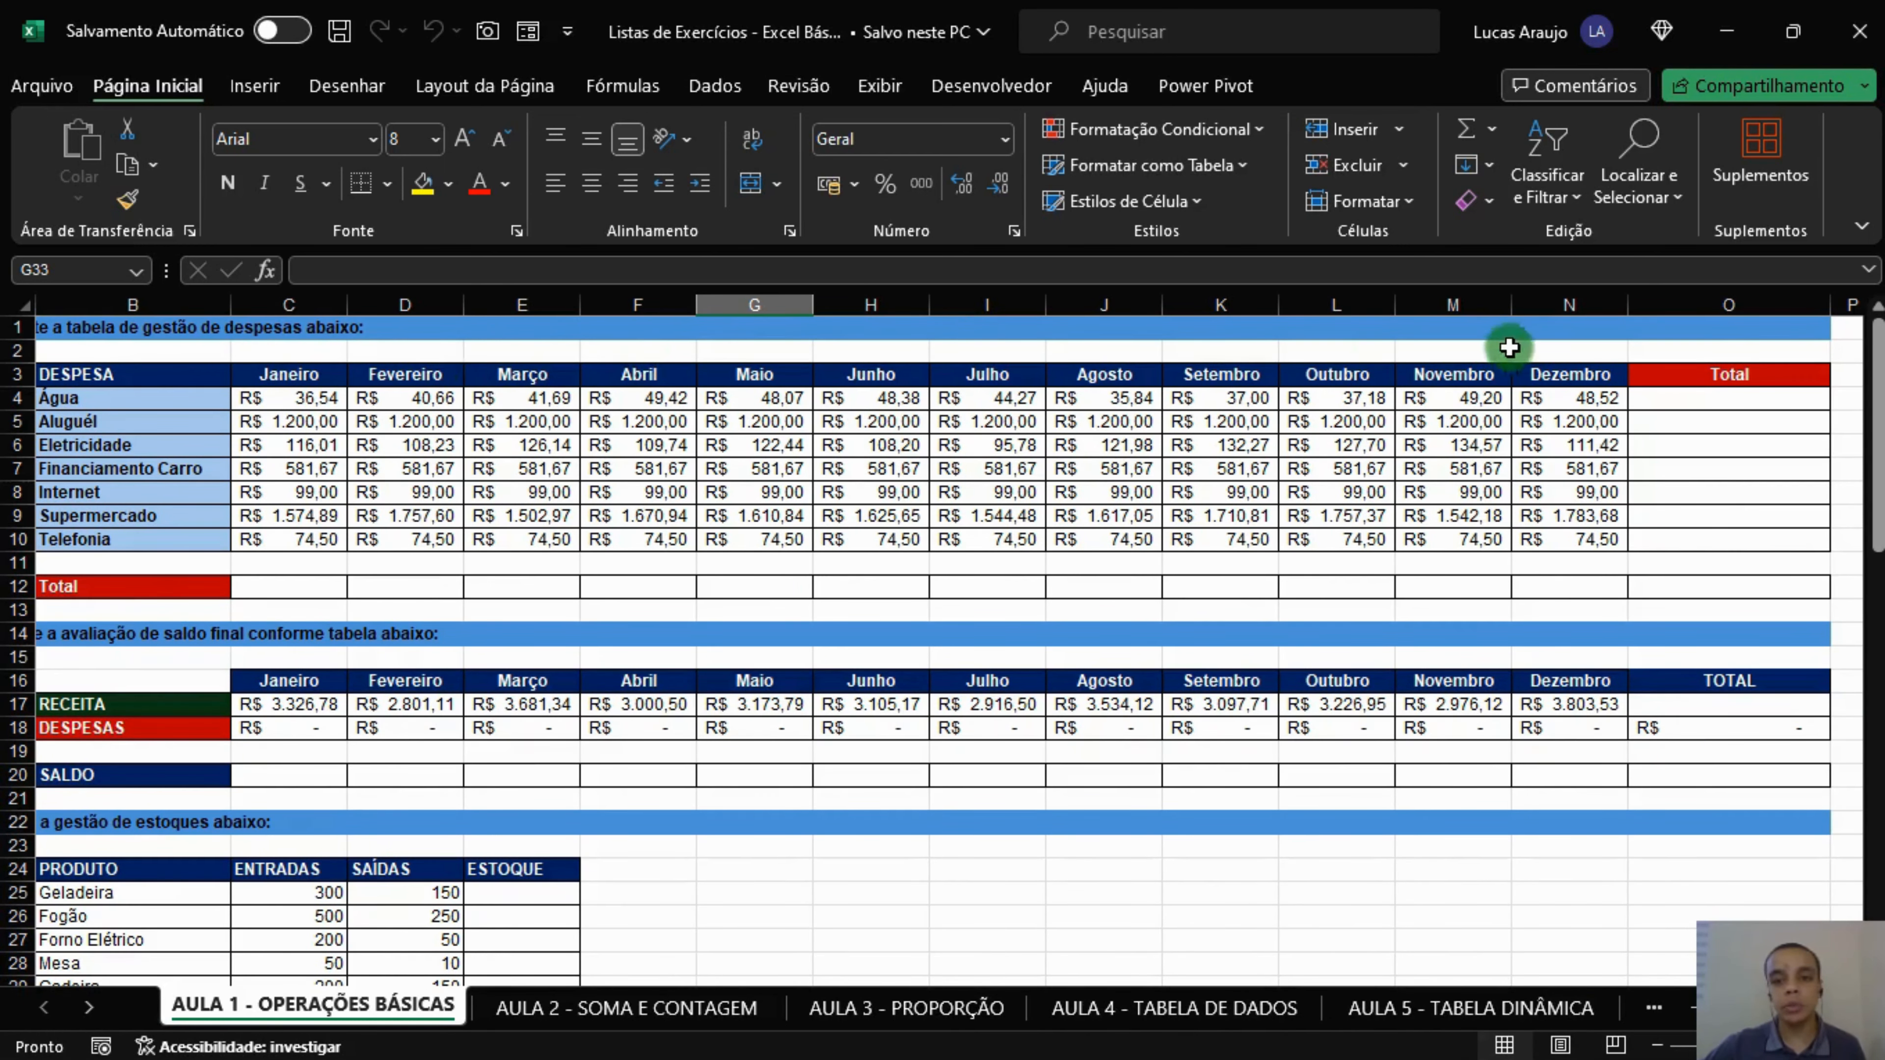
drag(297, 375, 1567, 372)
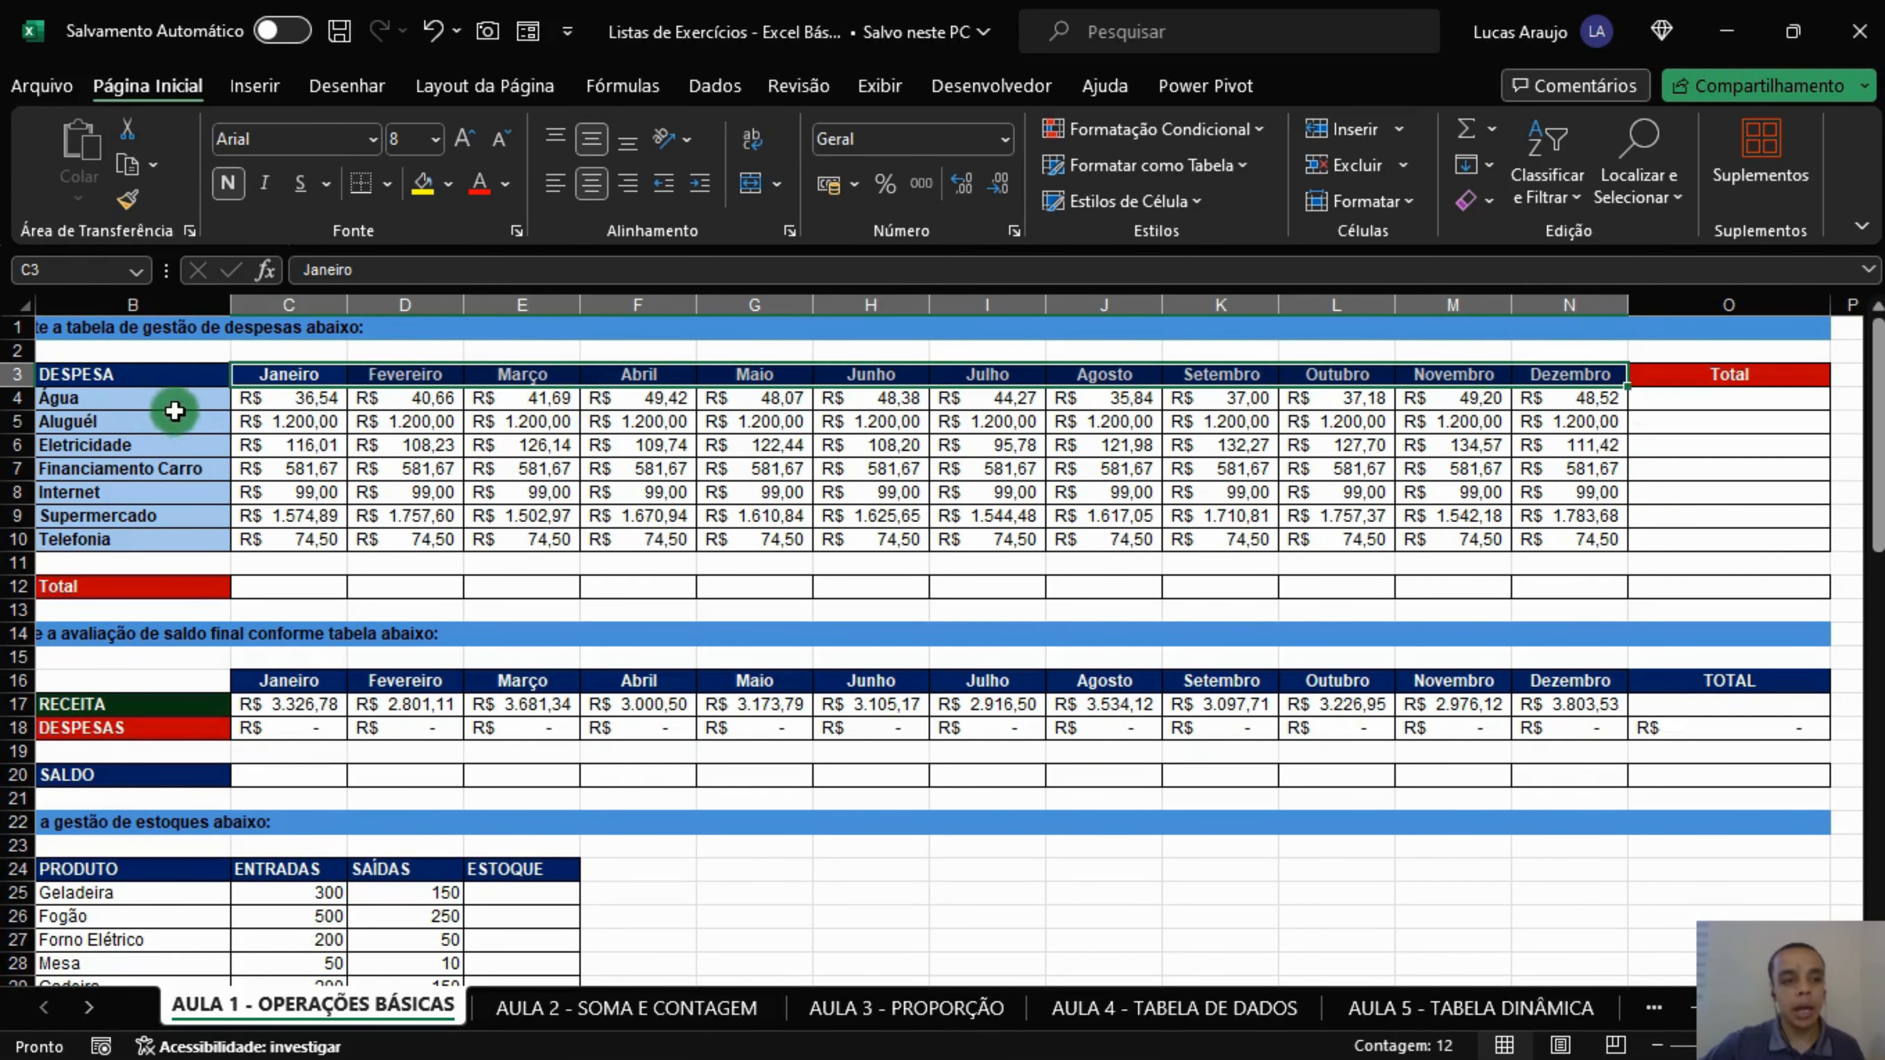
drag(178, 401, 212, 539)
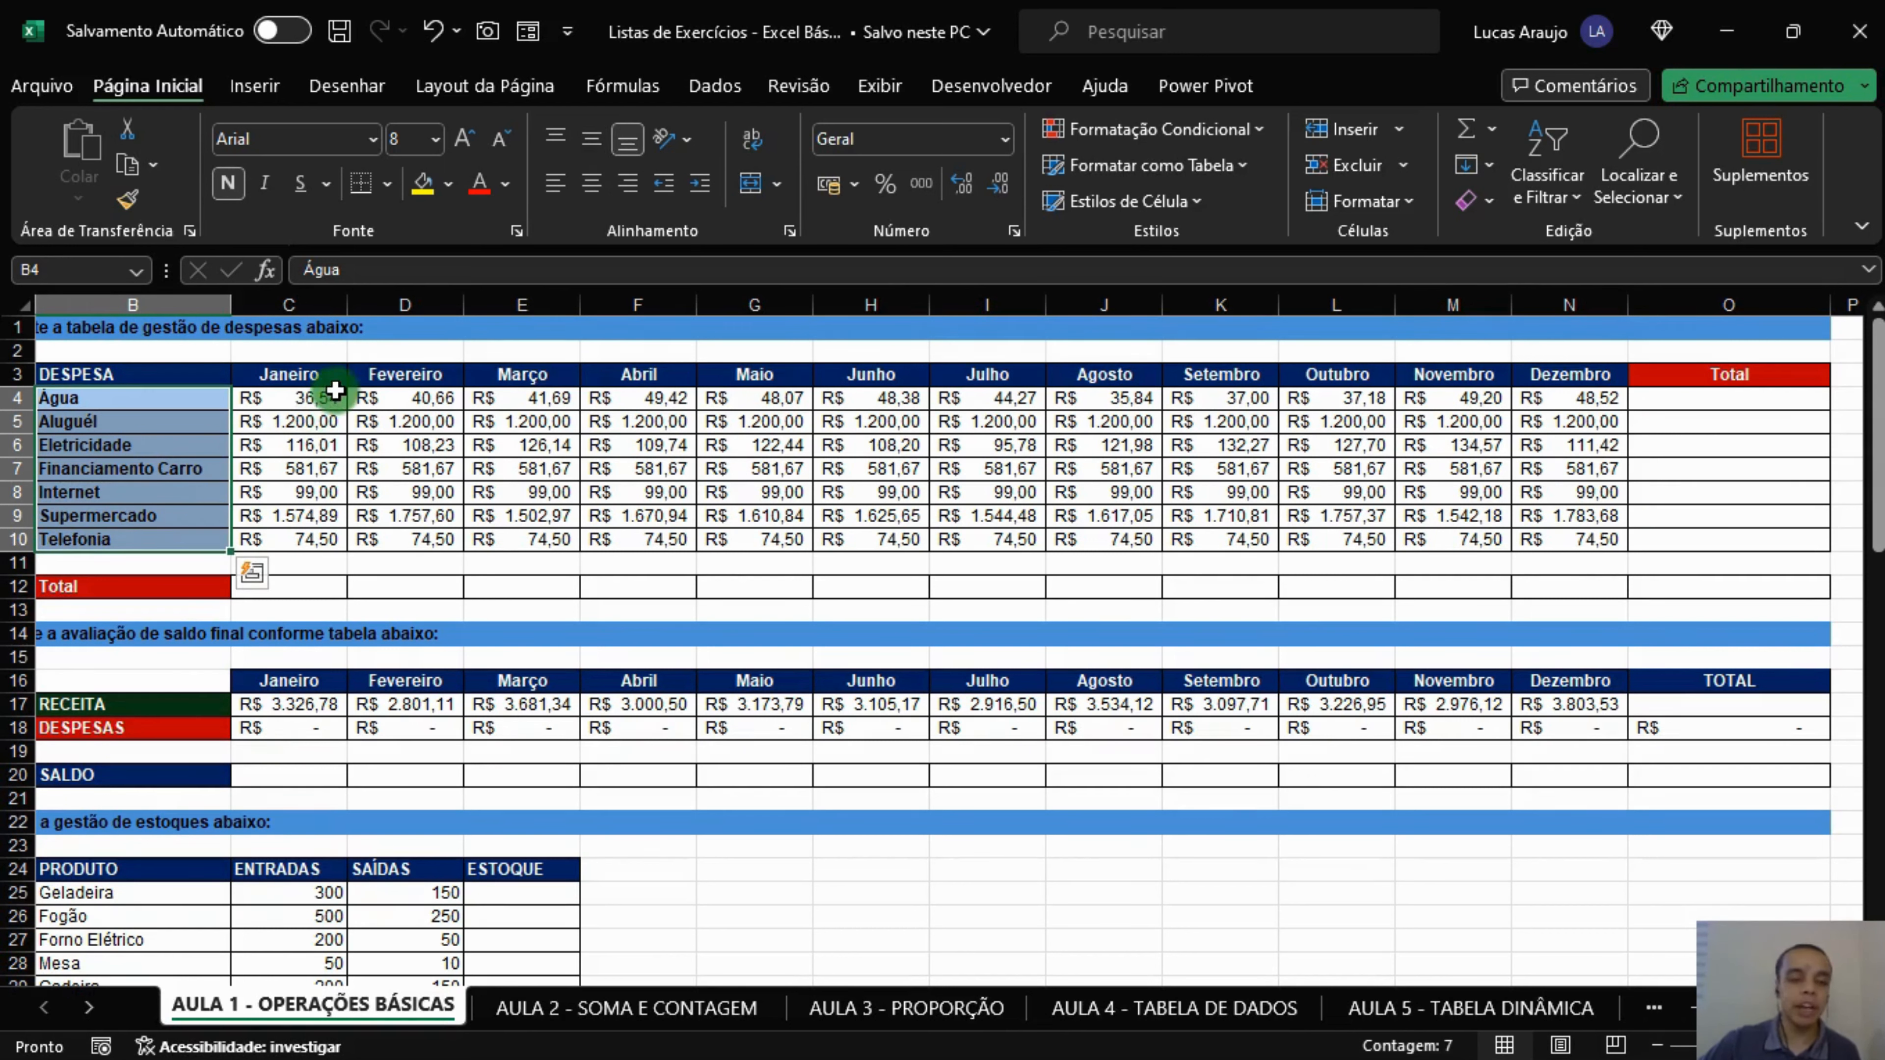
drag(328, 397, 338, 500)
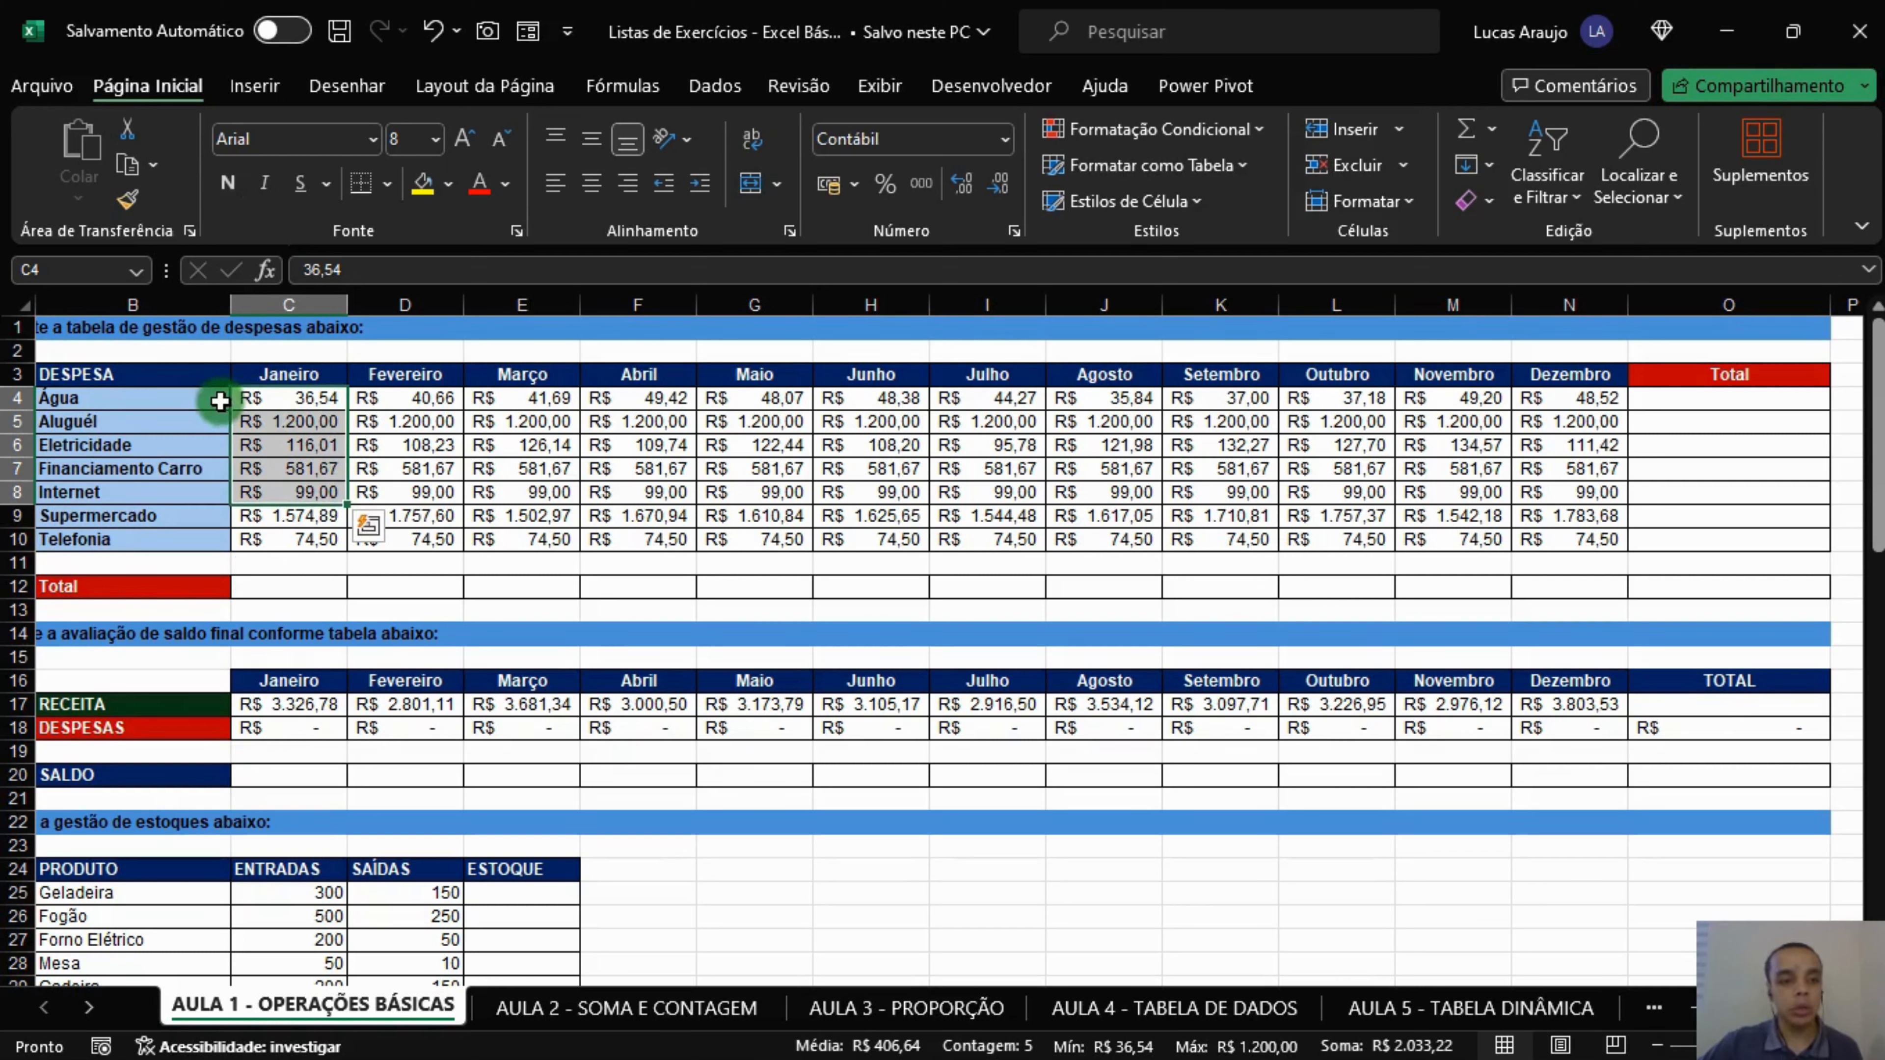
click(169, 409)
click(252, 400)
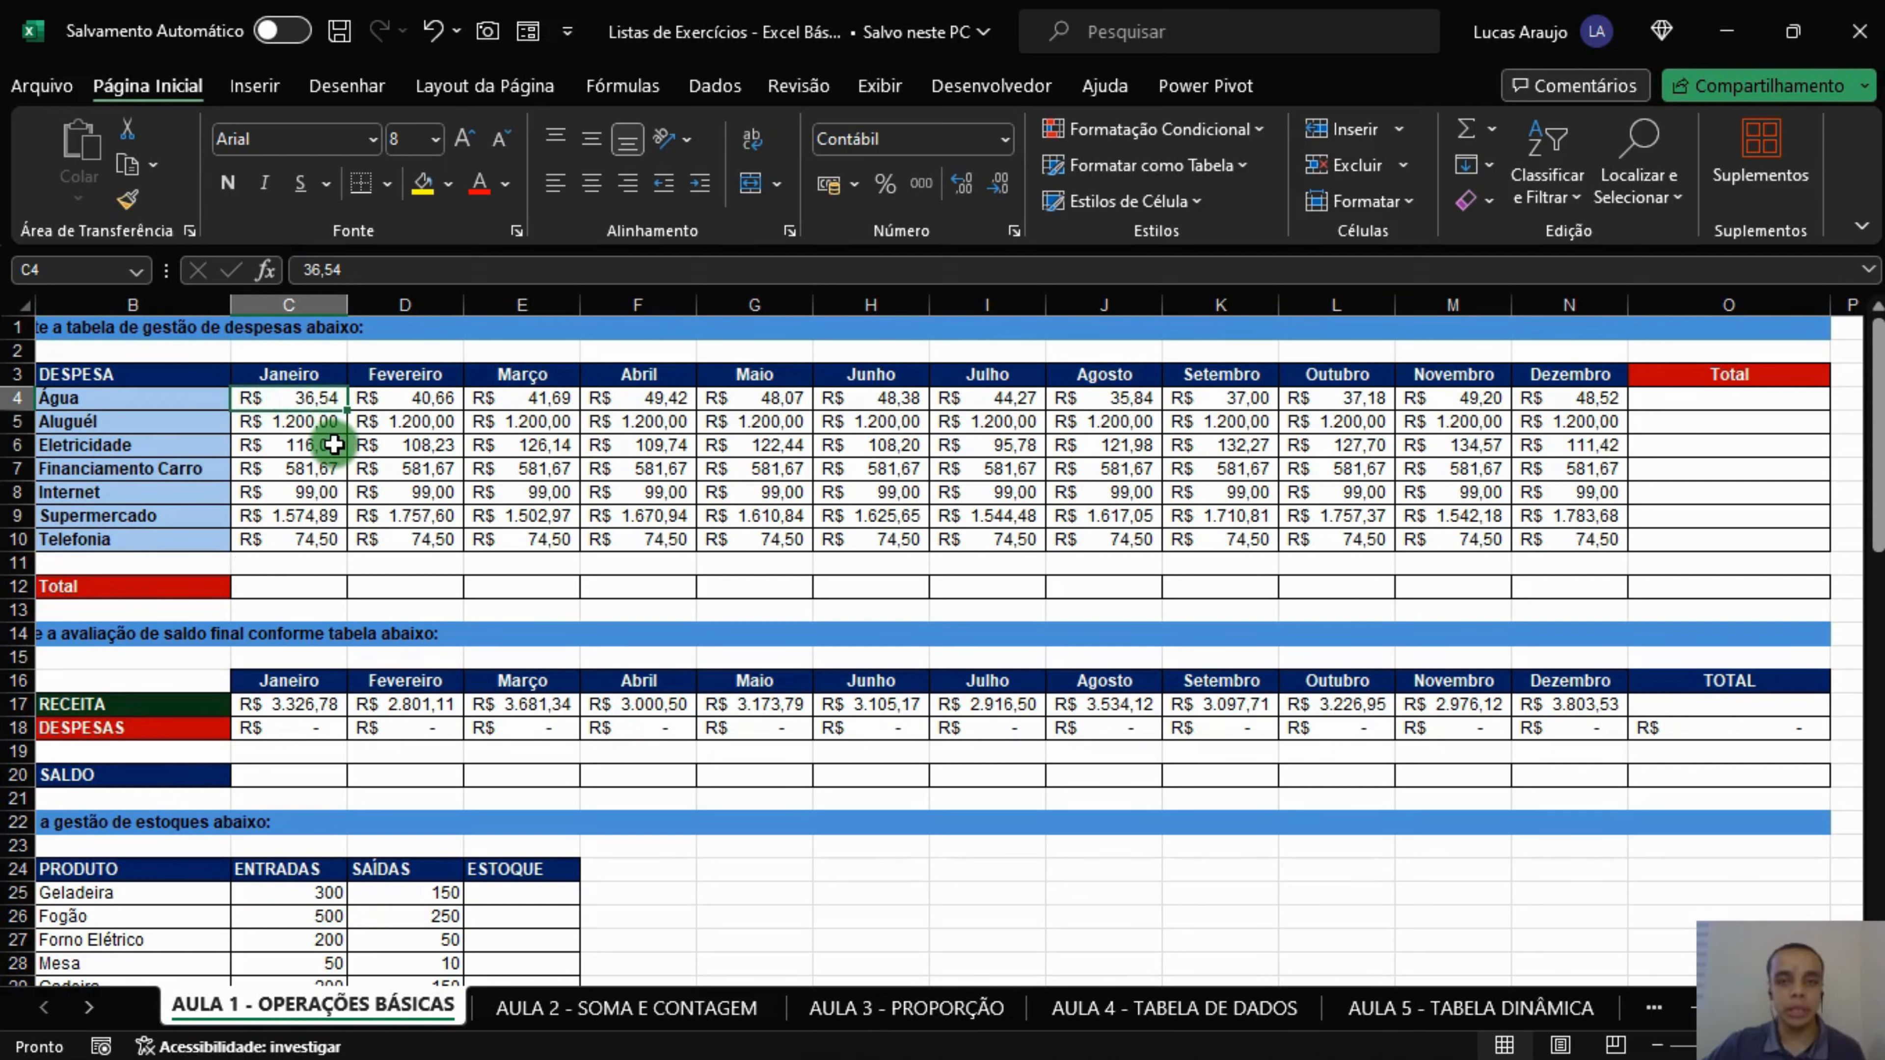
click(319, 421)
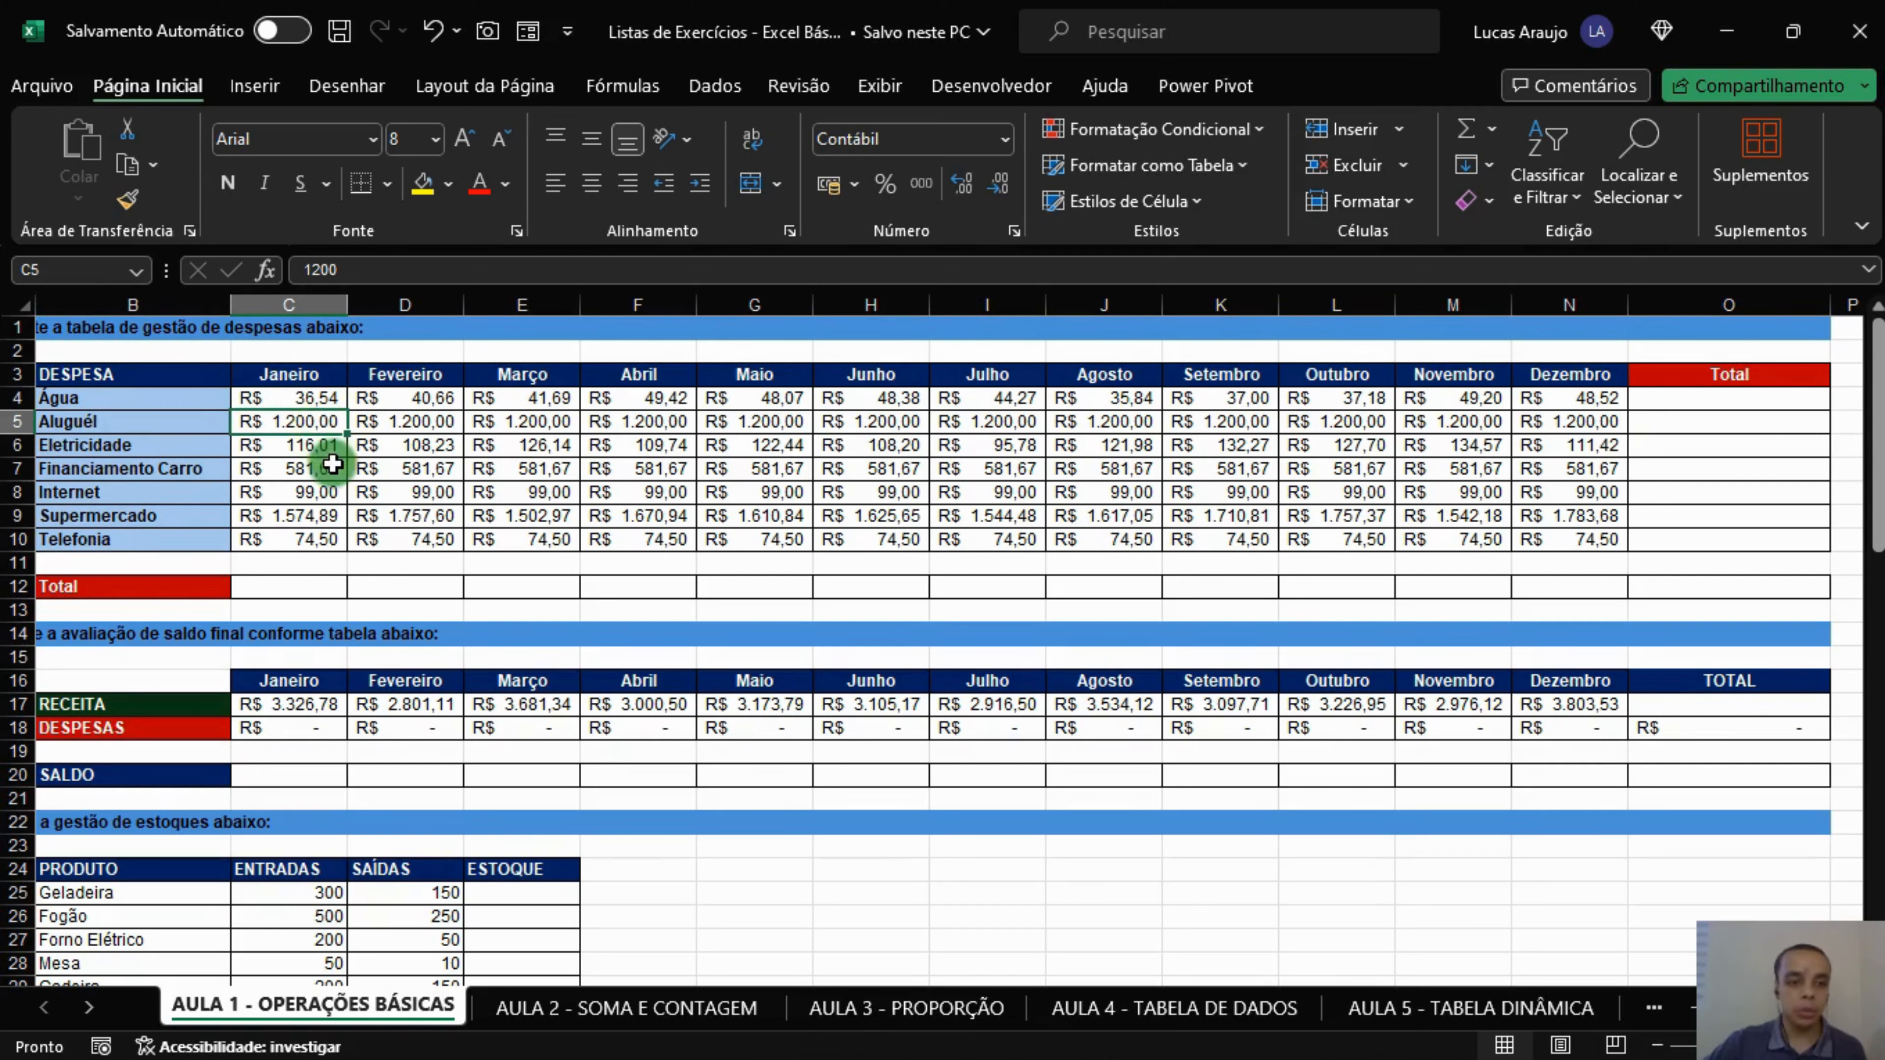
click(325, 446)
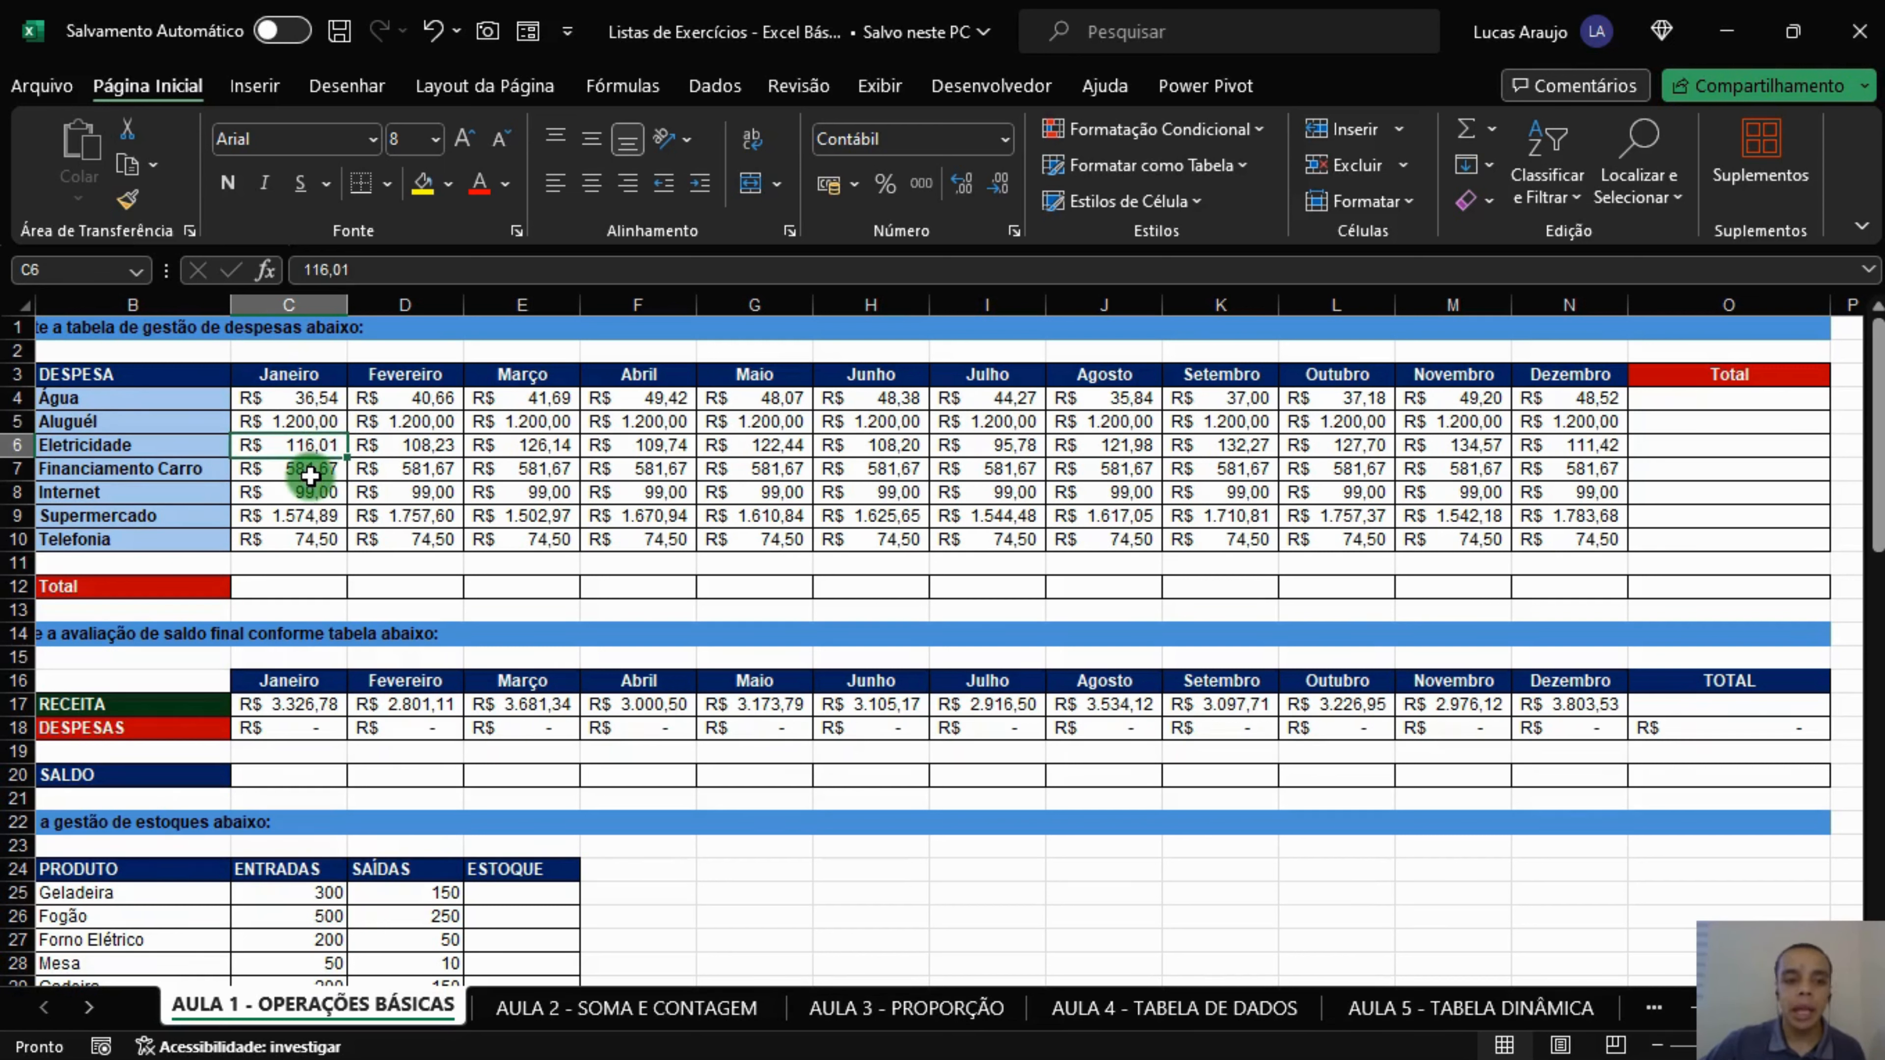
click(310, 475)
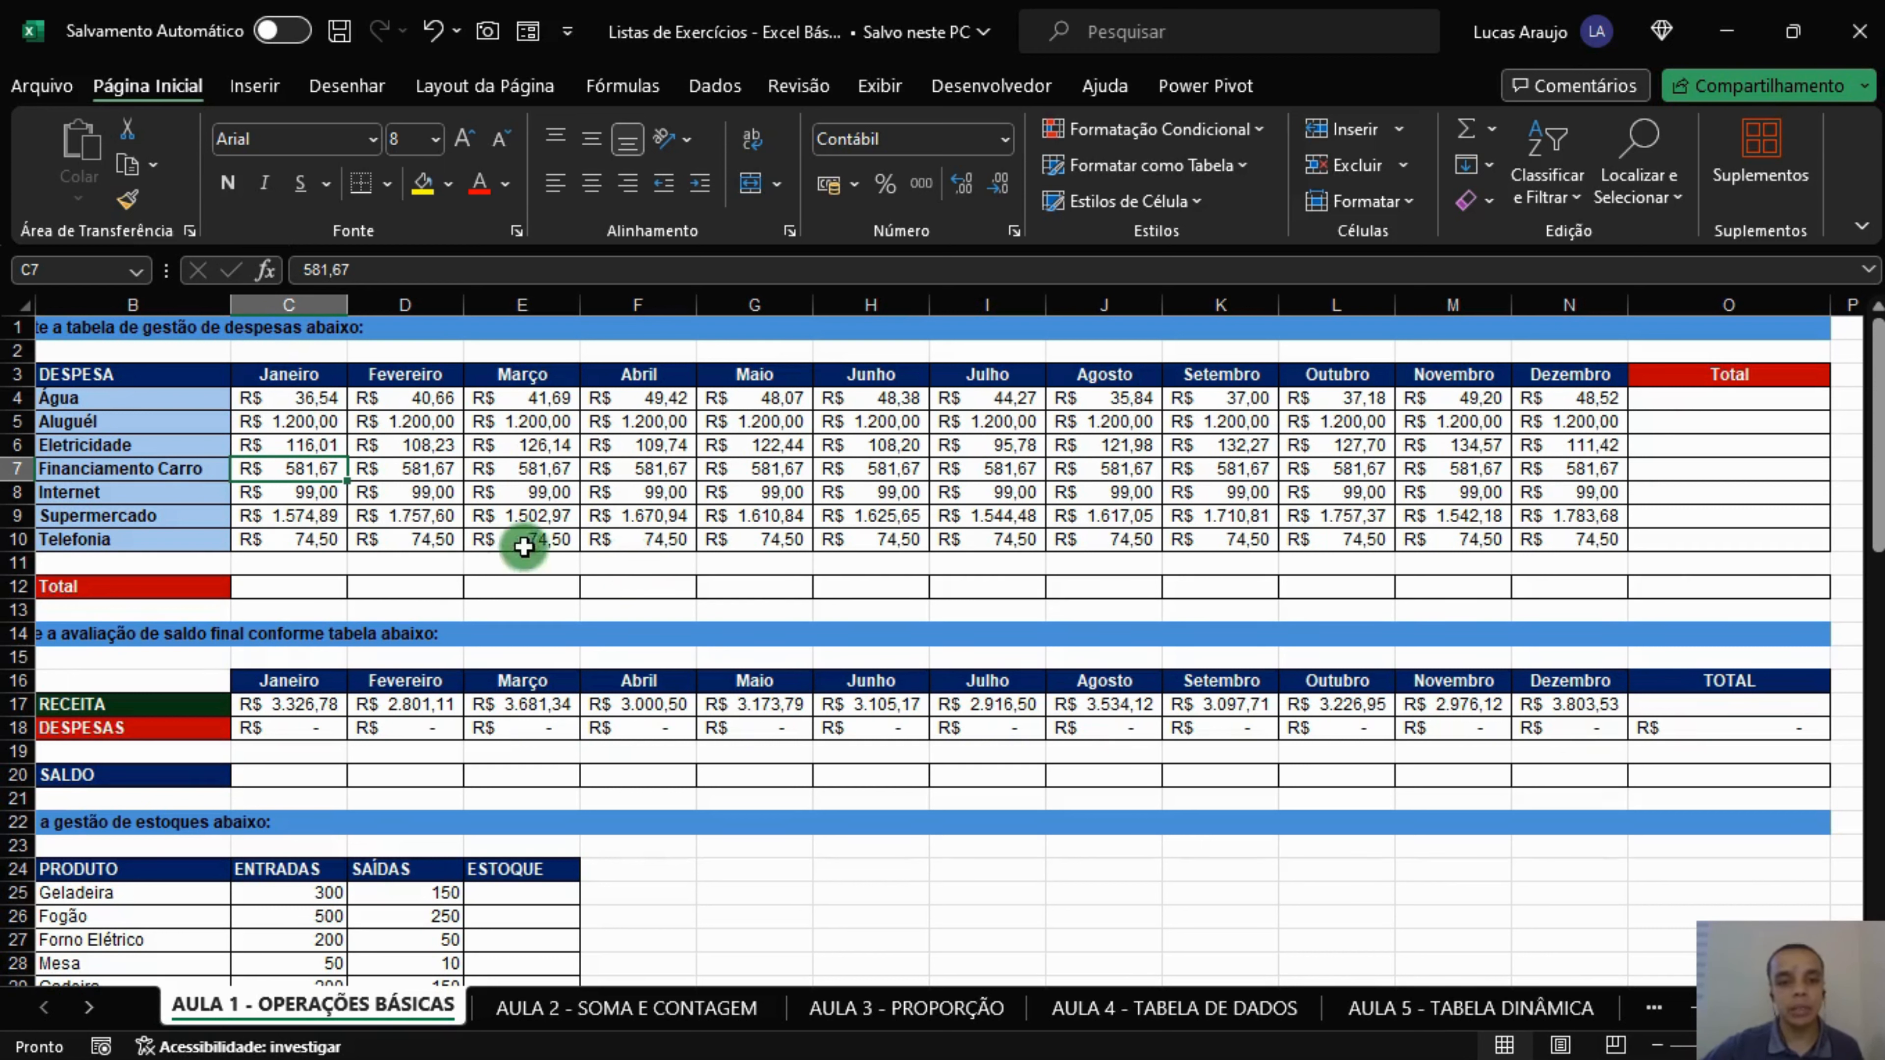
Enter the formula =C4+C5+C6+C7+C8+C9+C10 in cell C12 to total the January expenses.
click(291, 591)
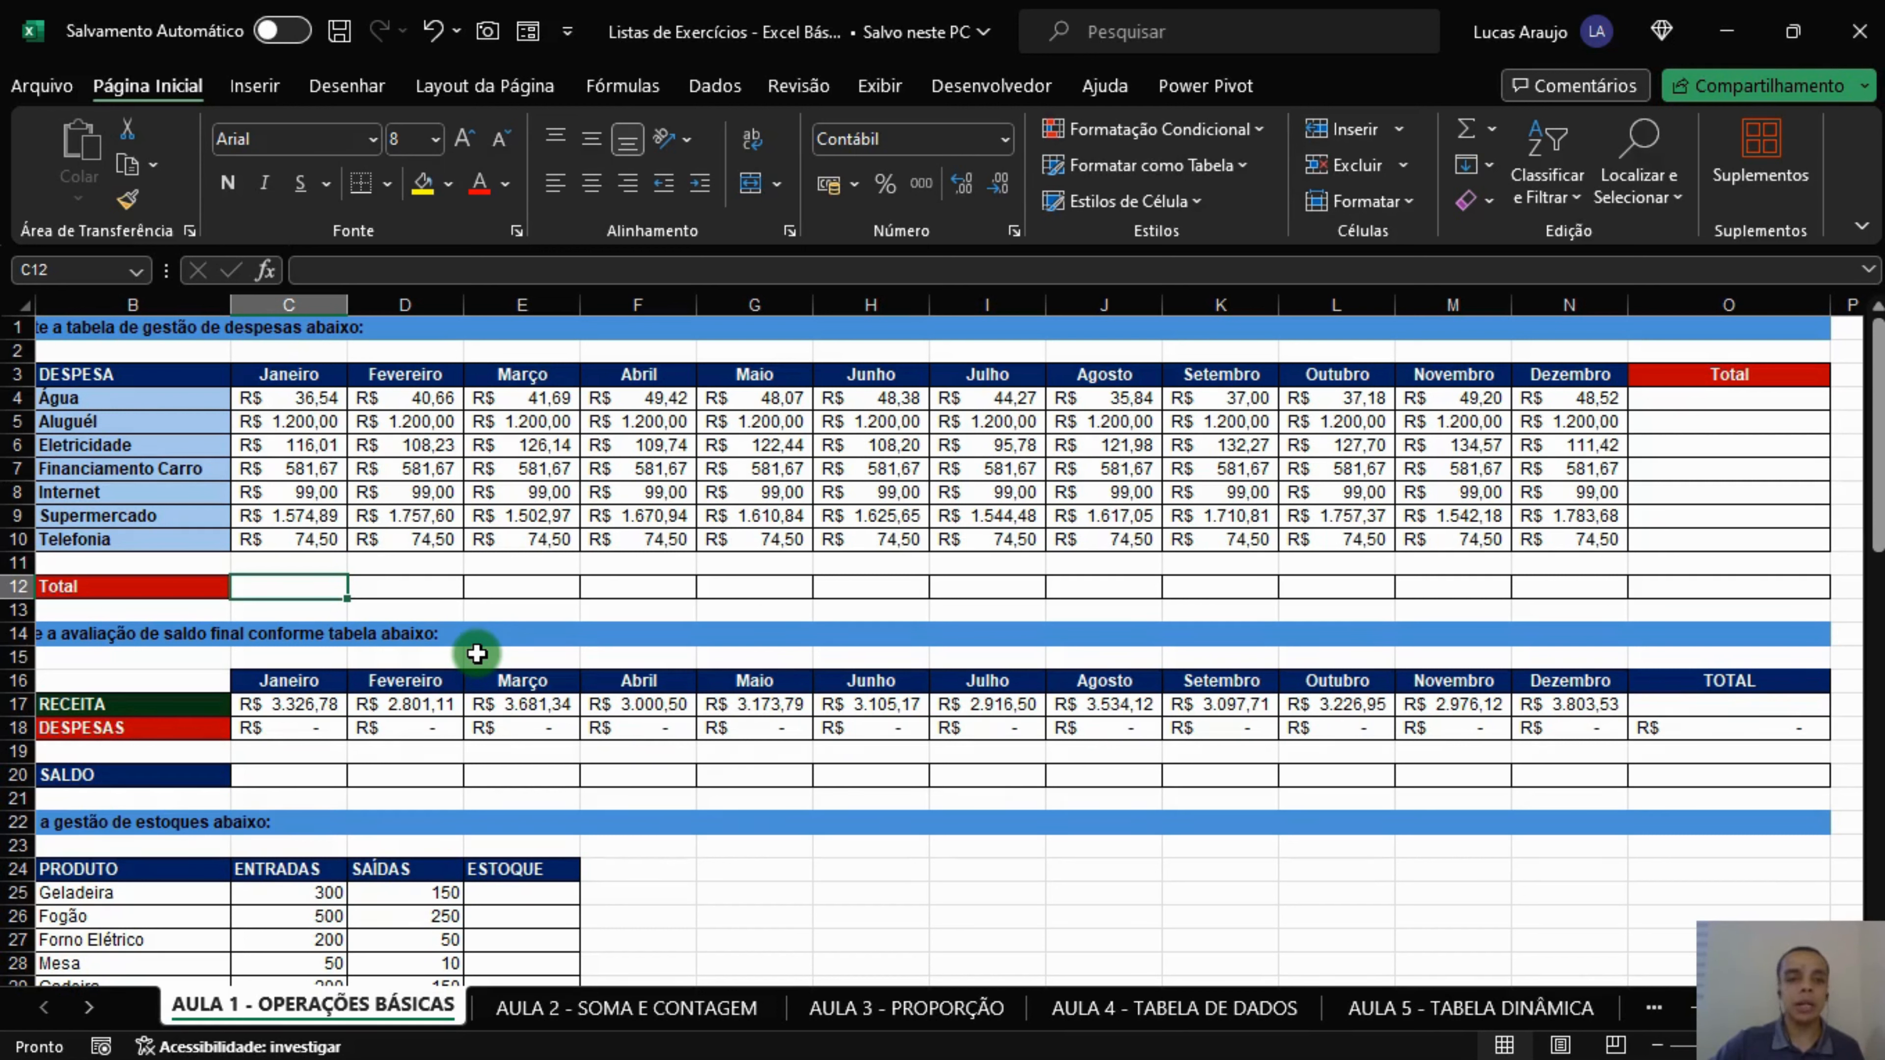
text(=)
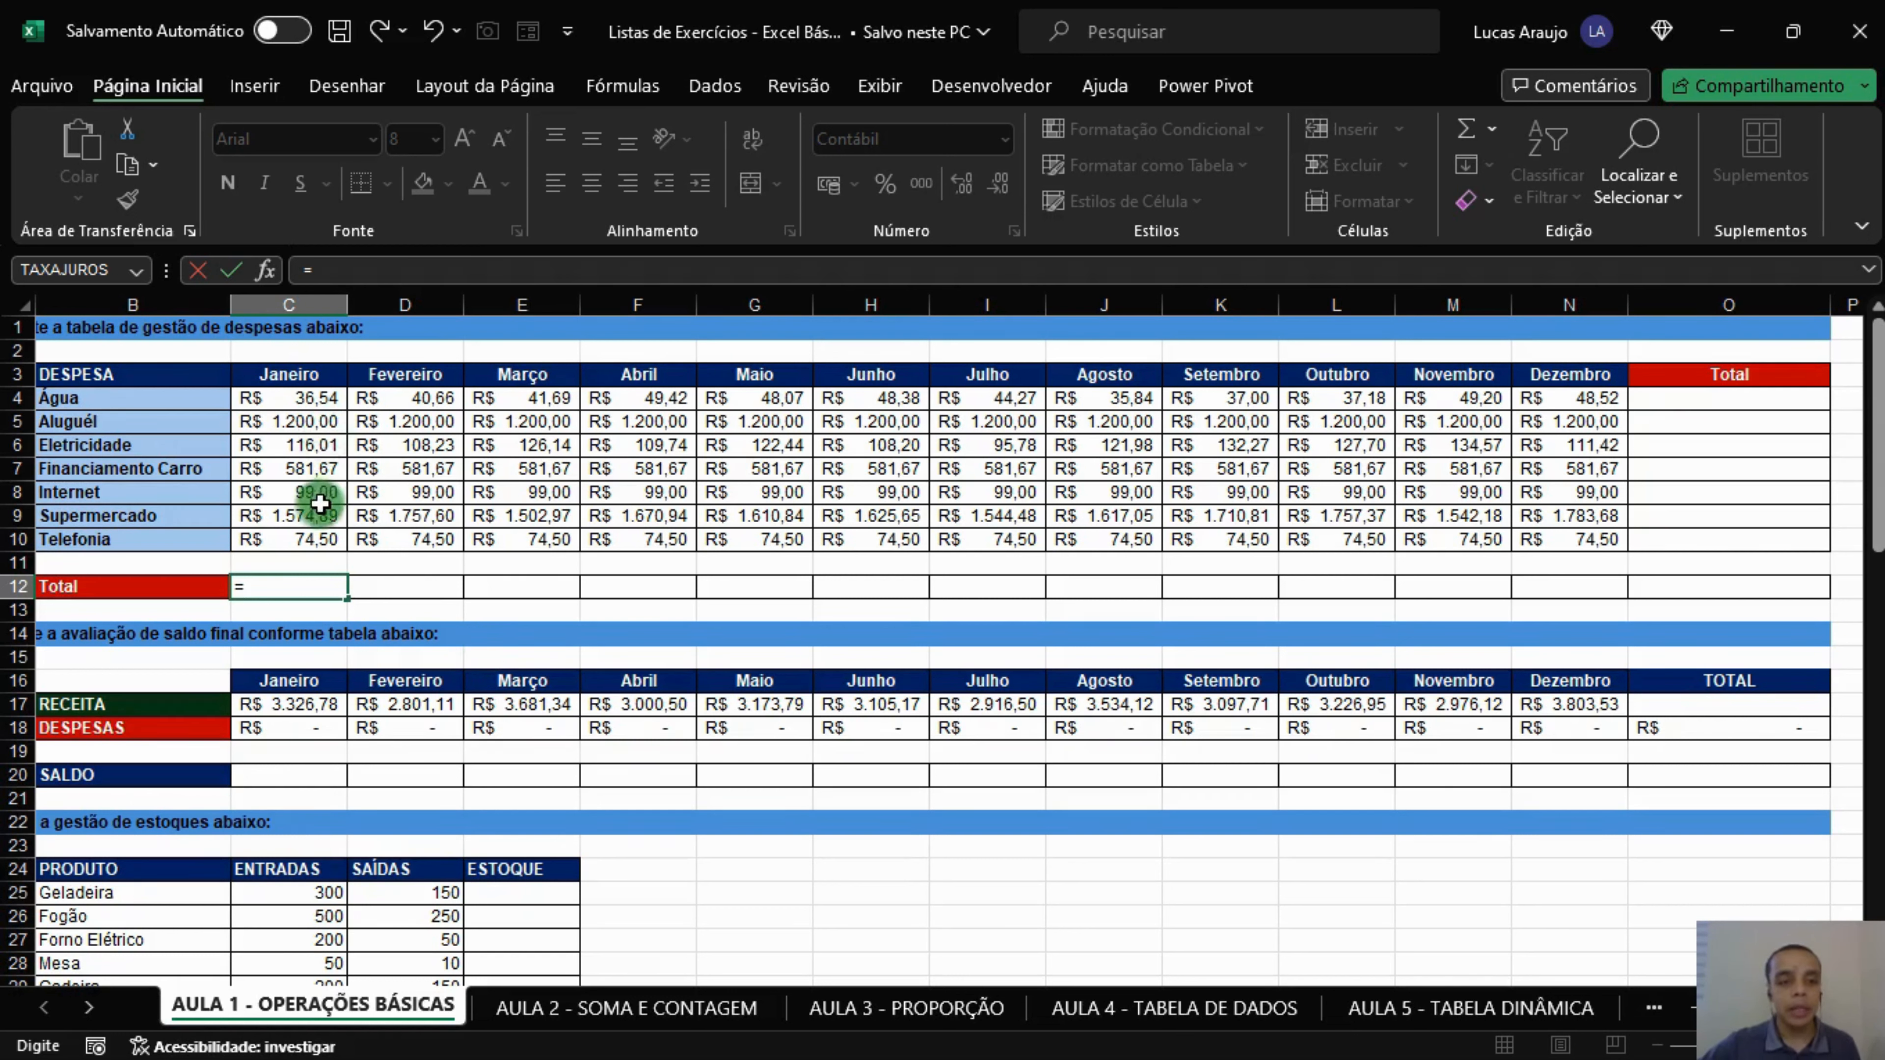
click(317, 398)
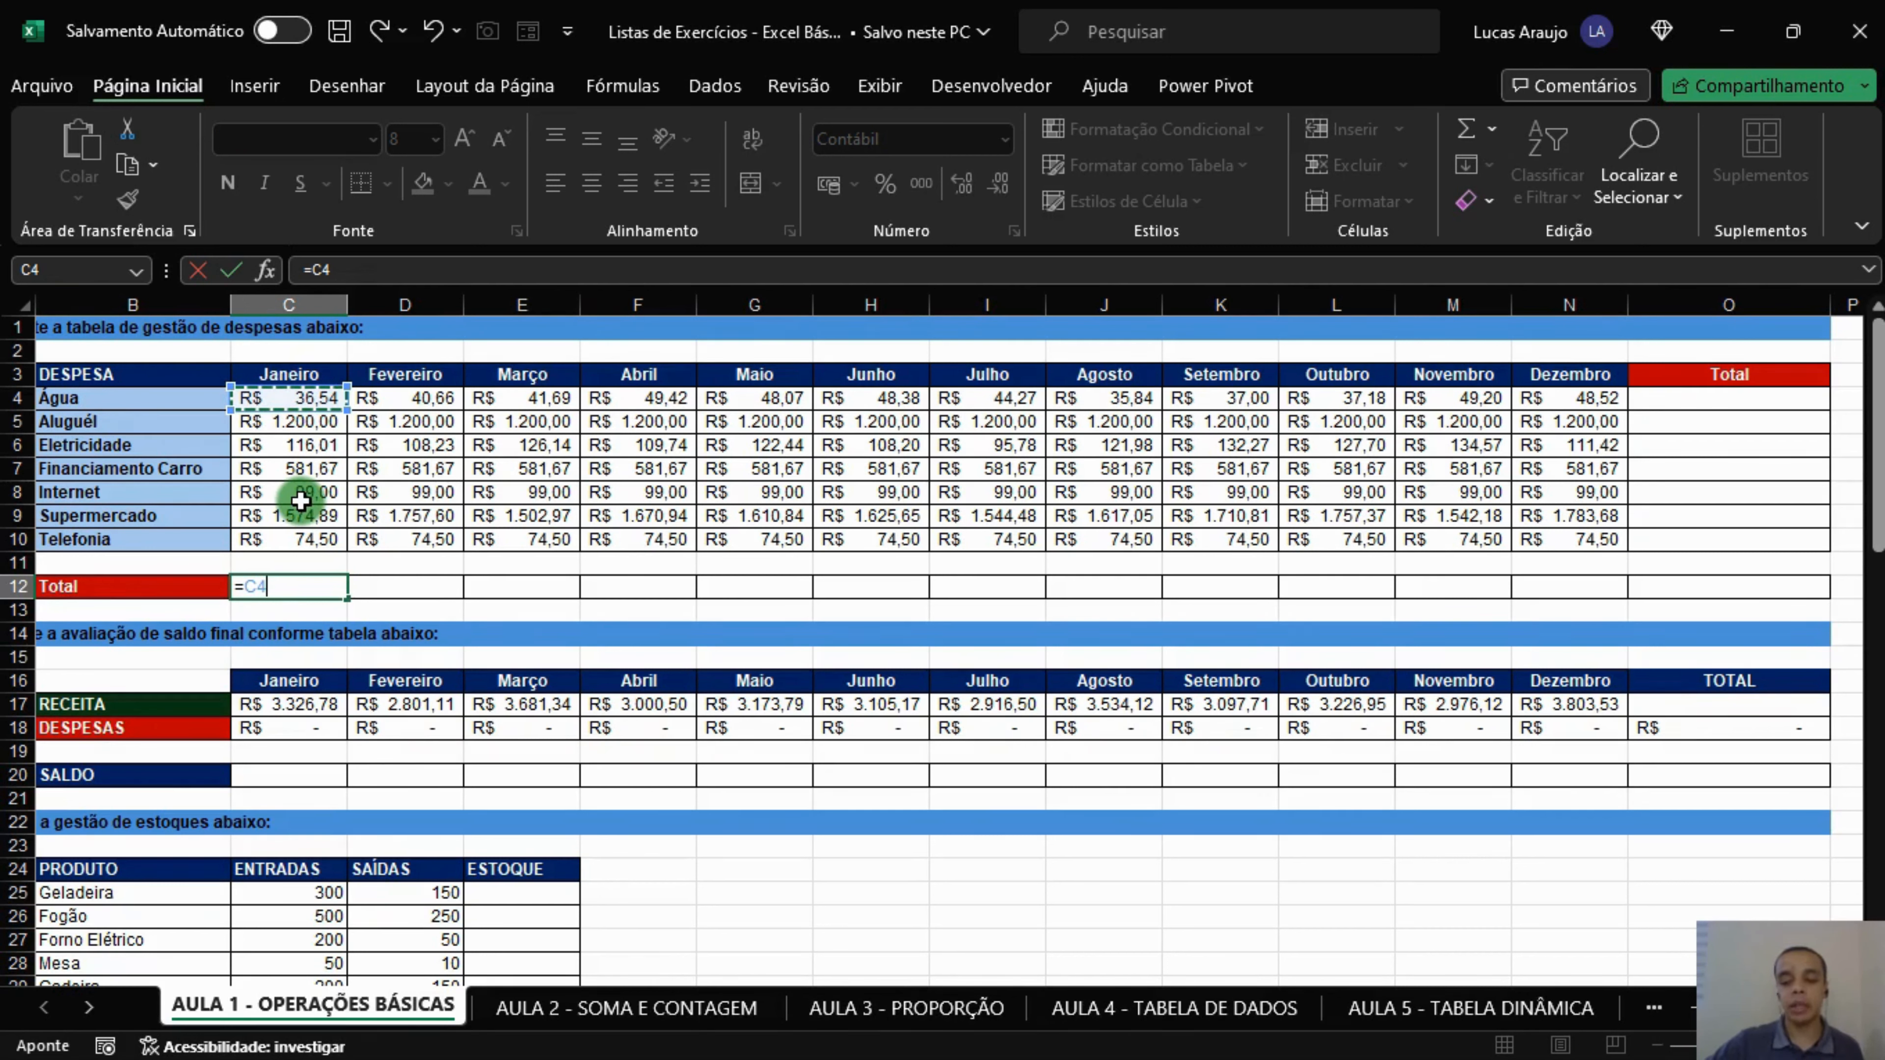
text(+)
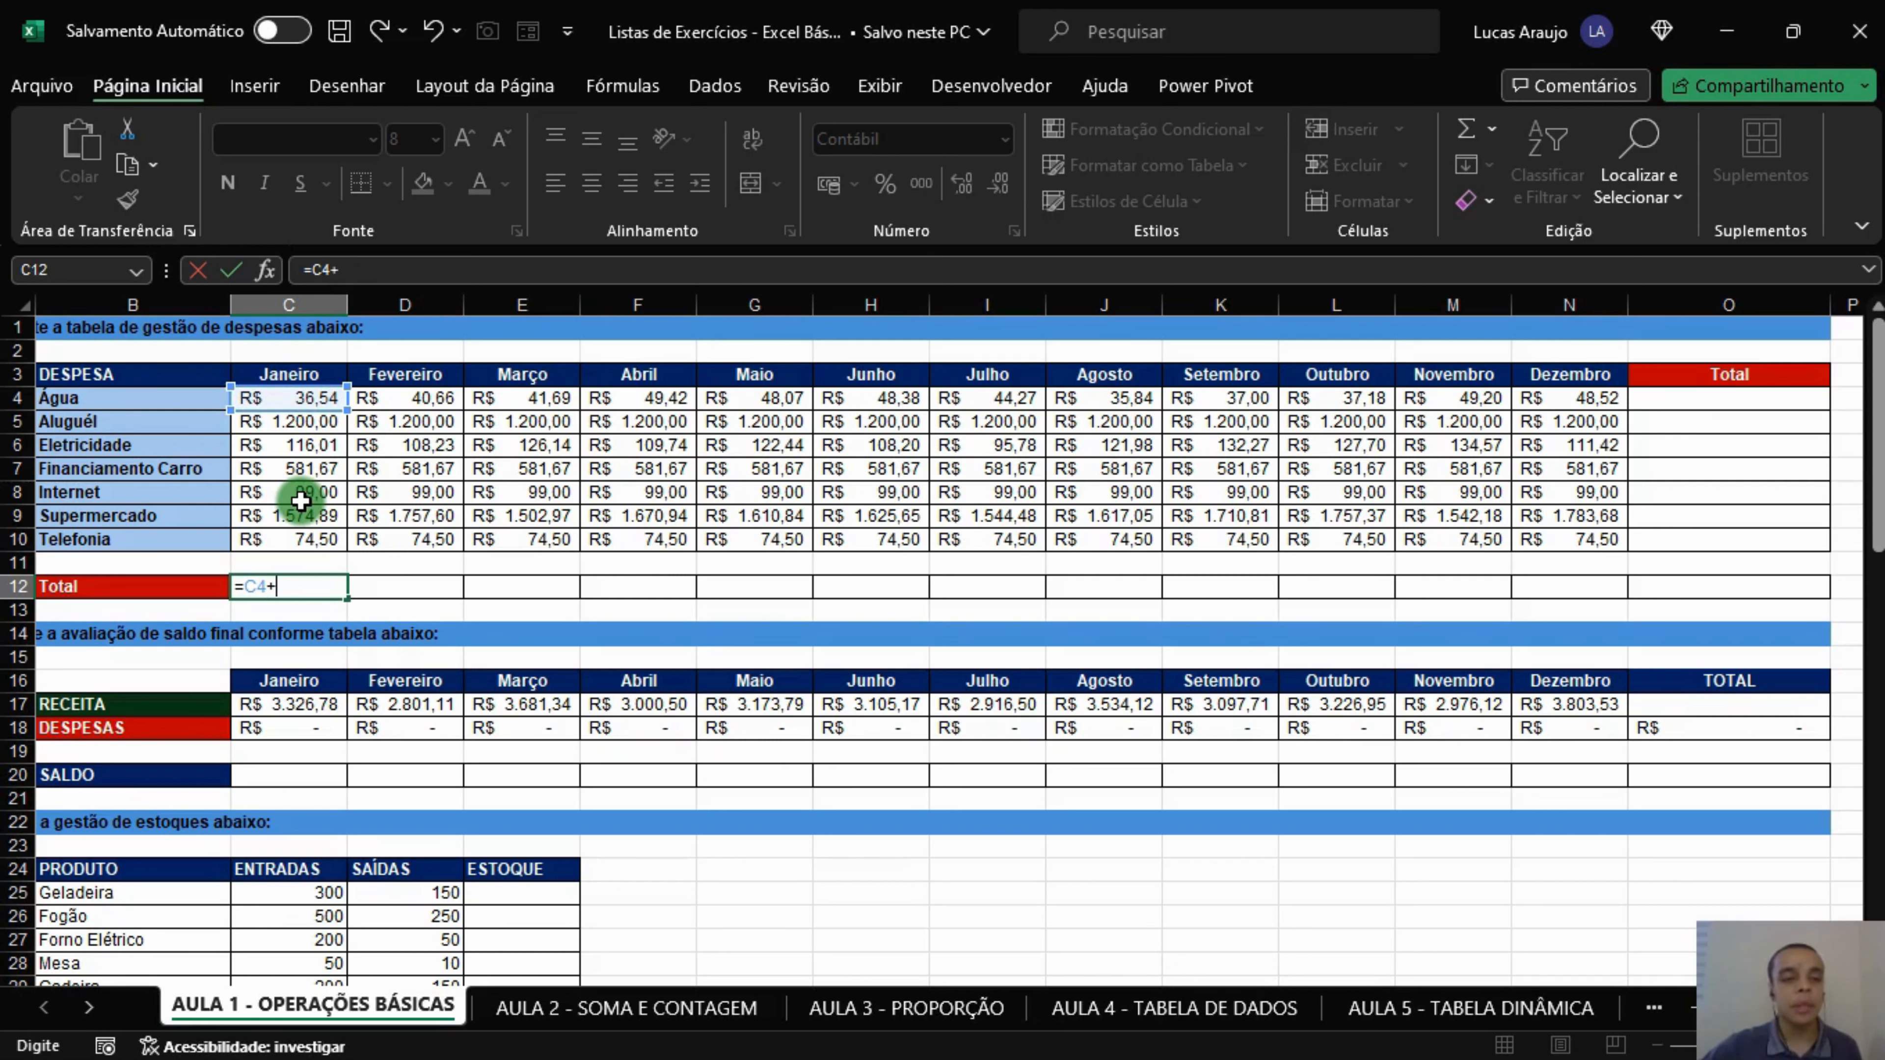
click(333, 423)
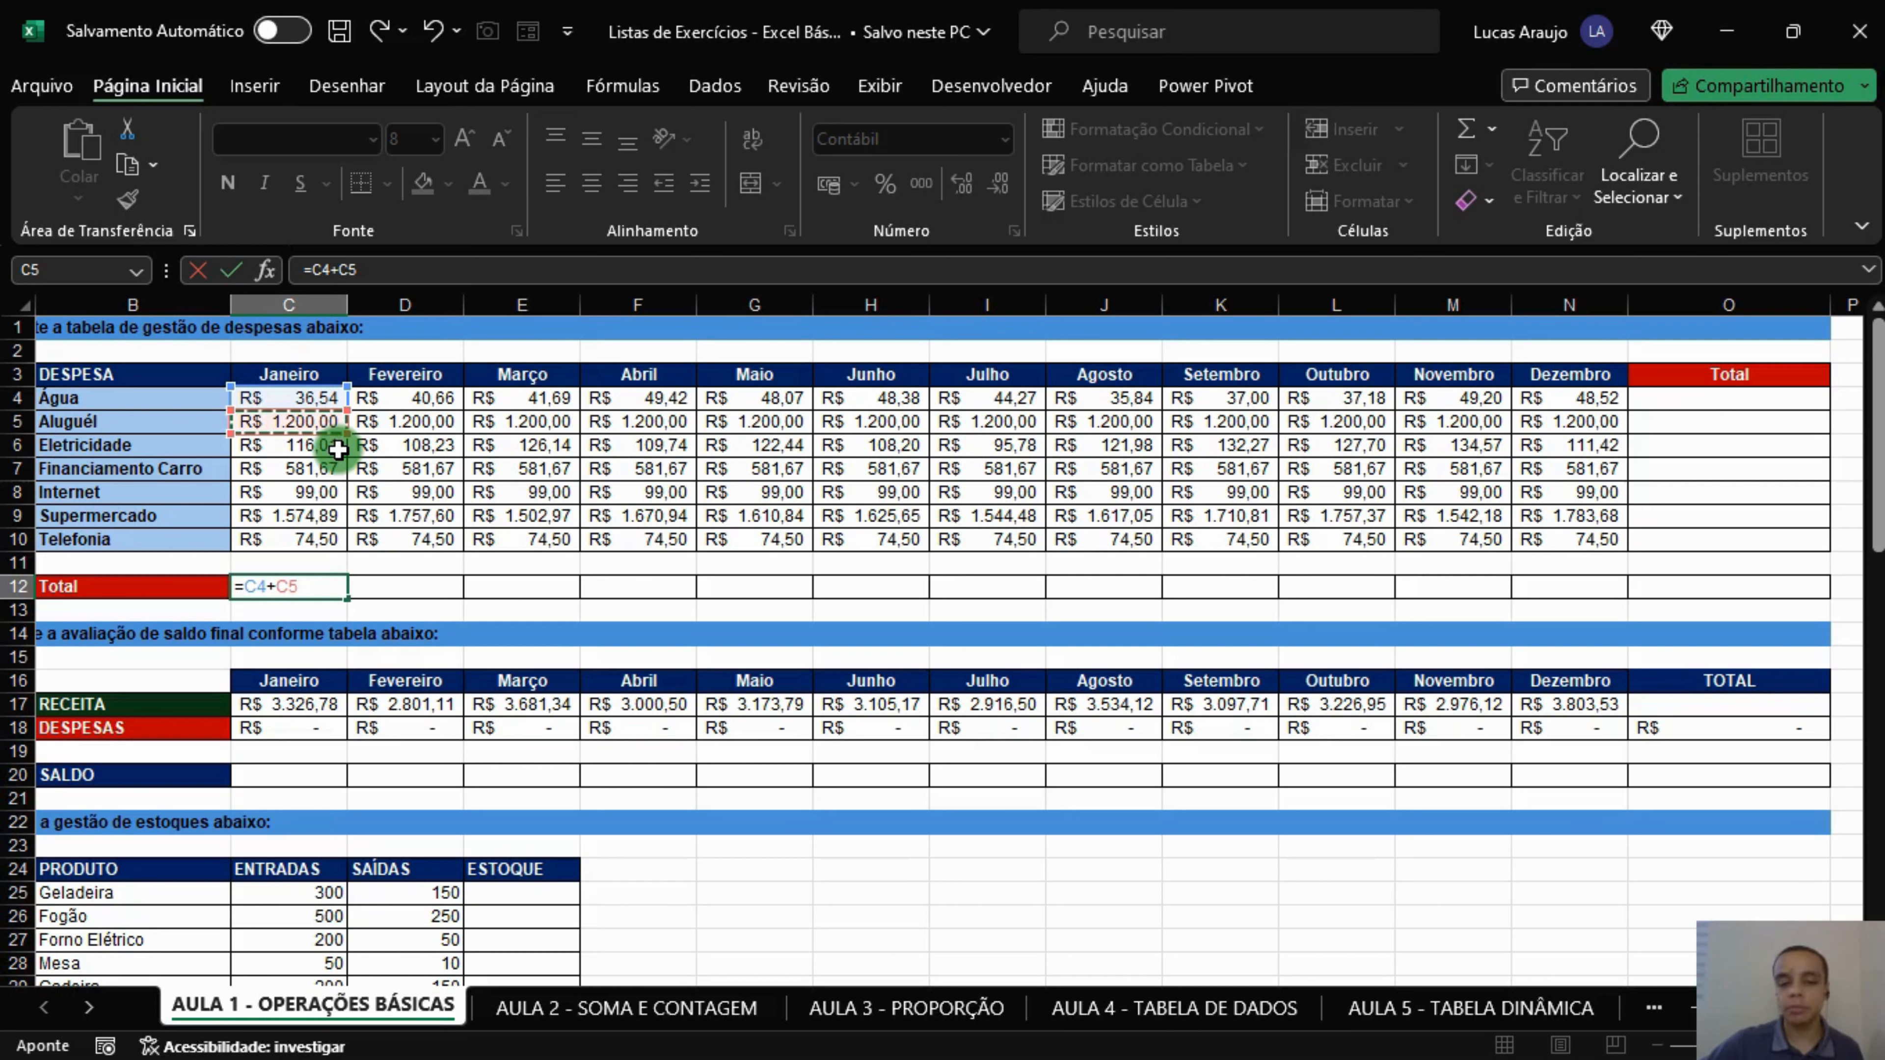
text(+)
click(336, 448)
text(+)
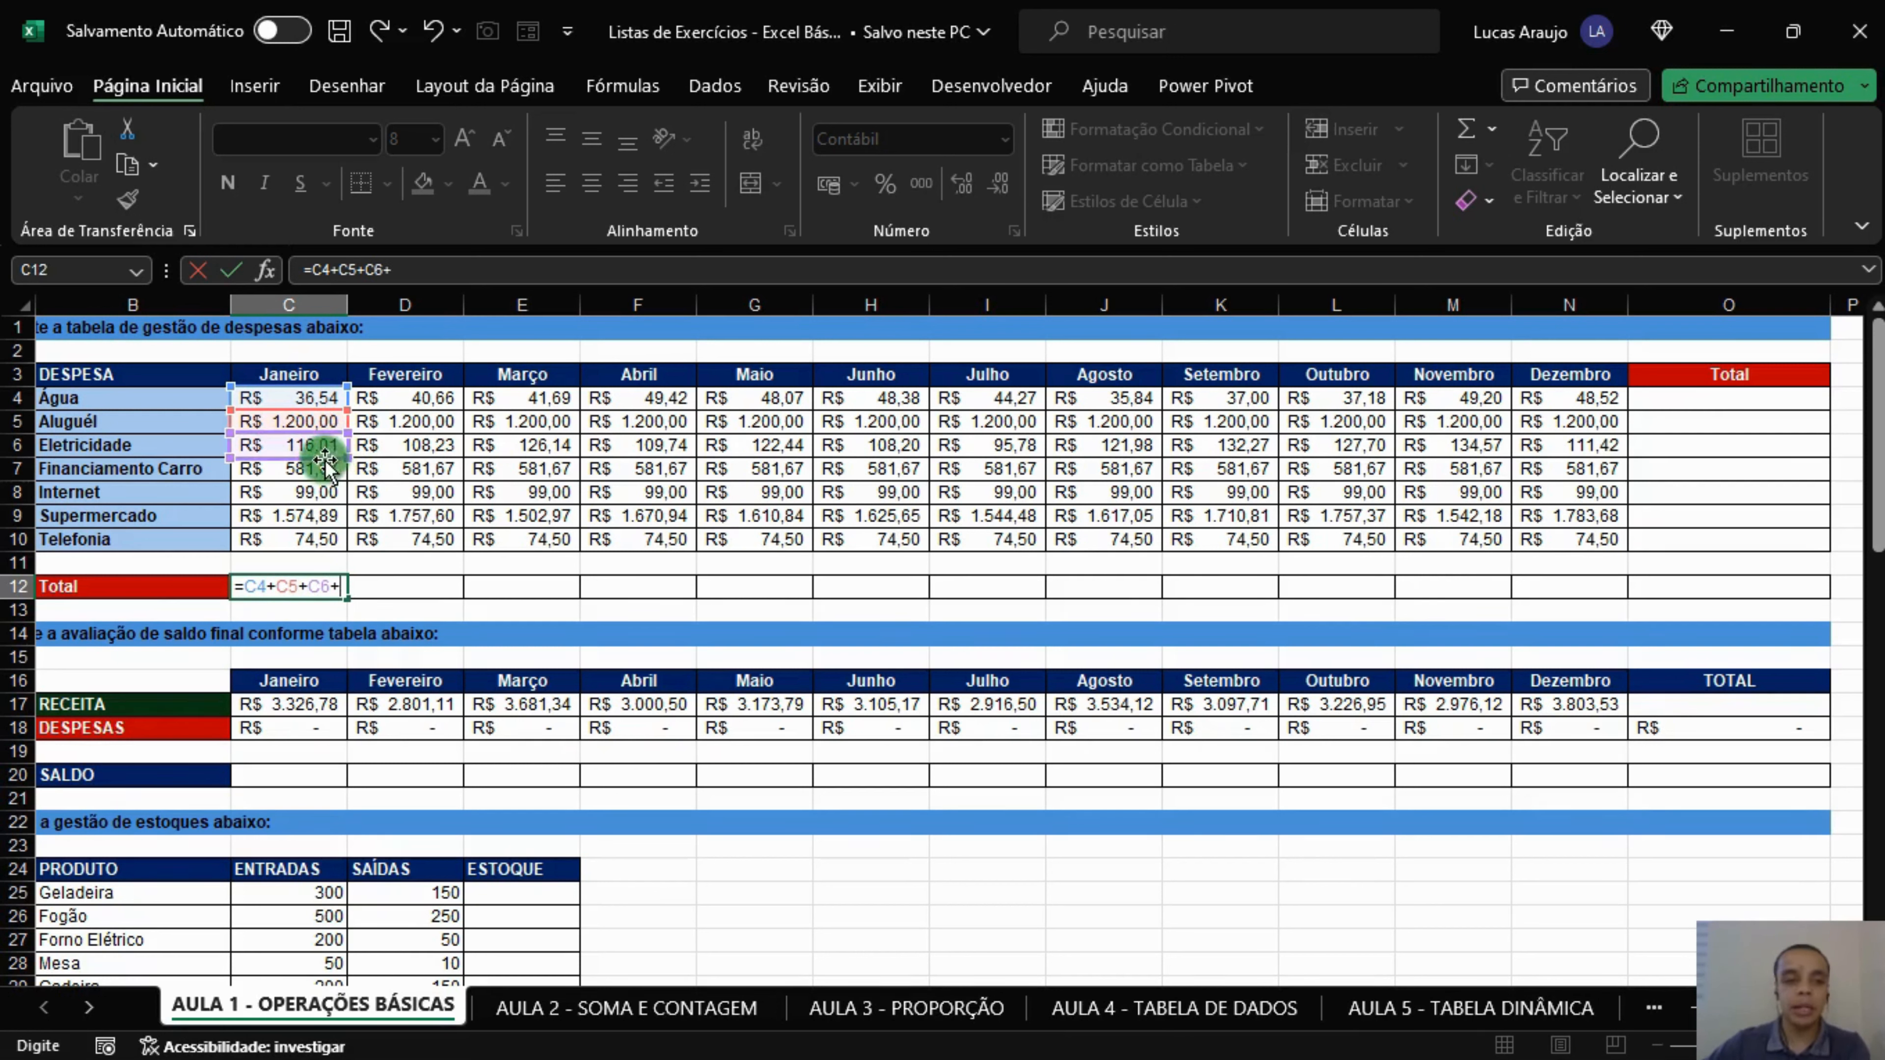
click(326, 468)
text(+)
click(319, 494)
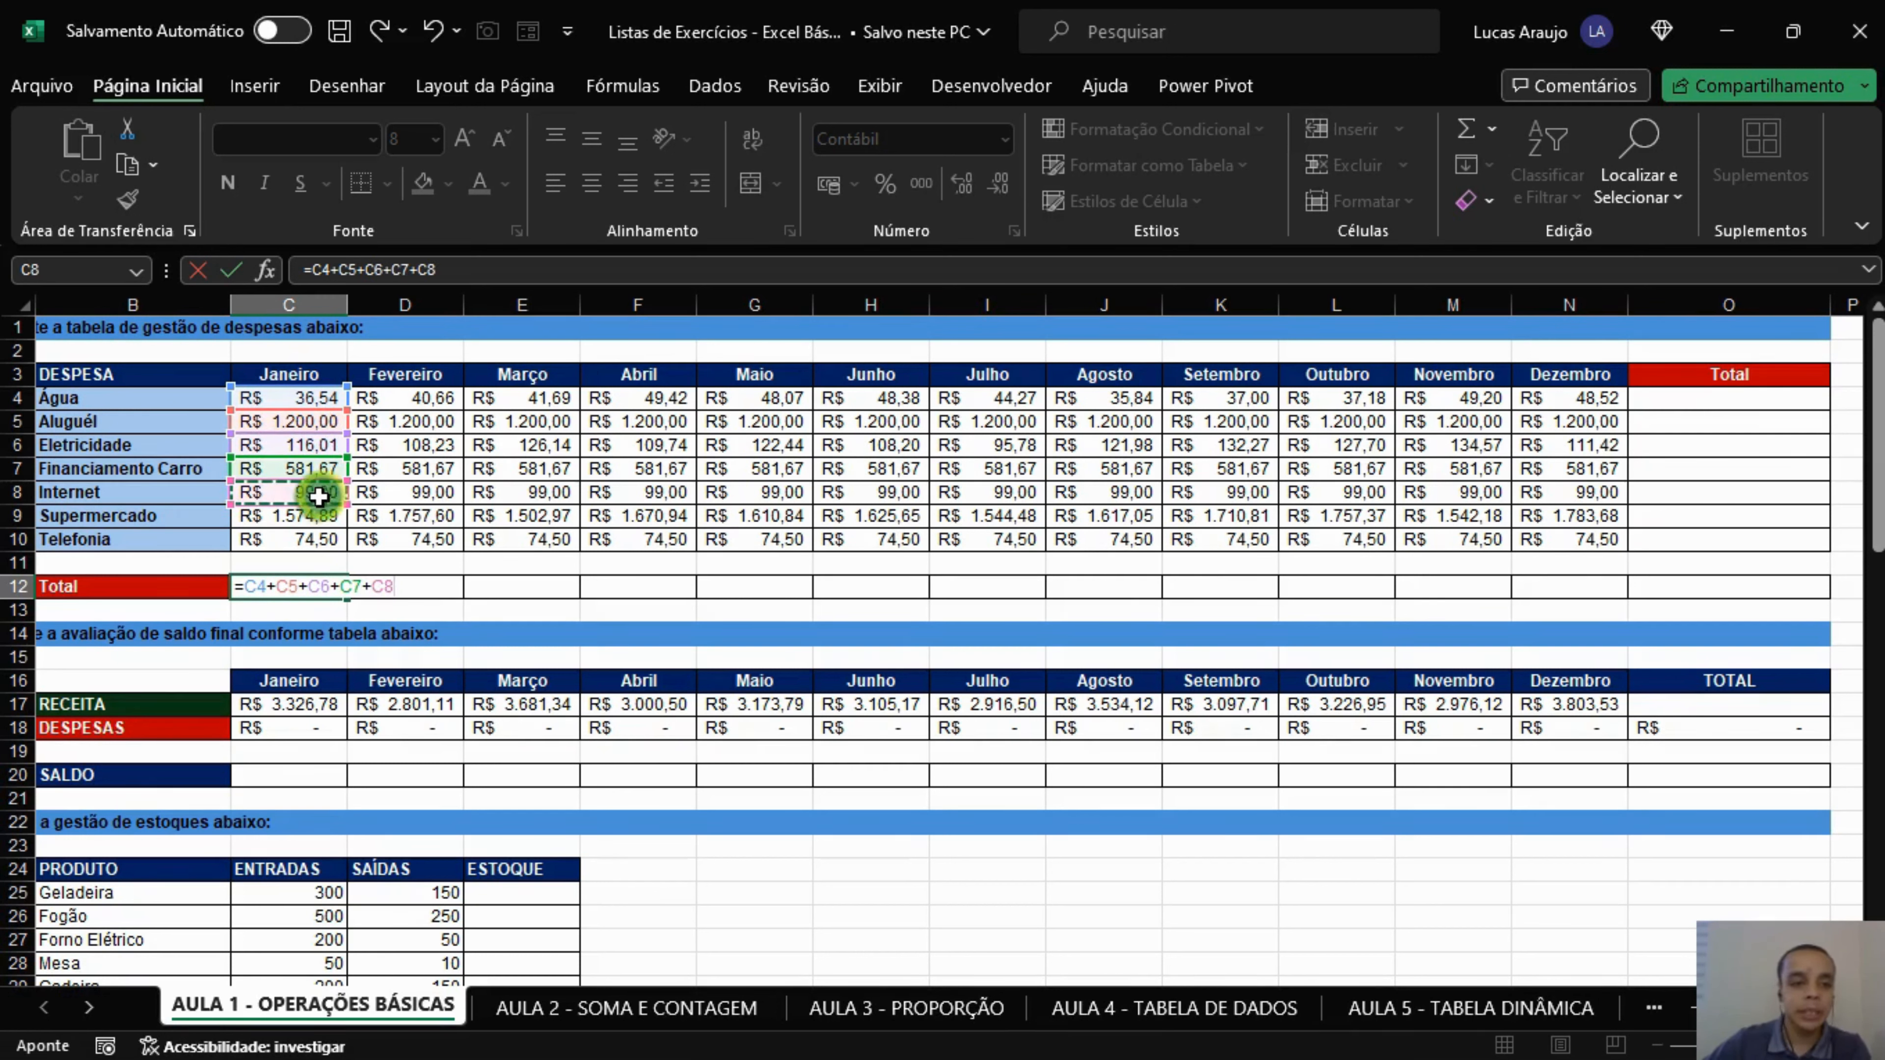
text(+)
click(315, 515)
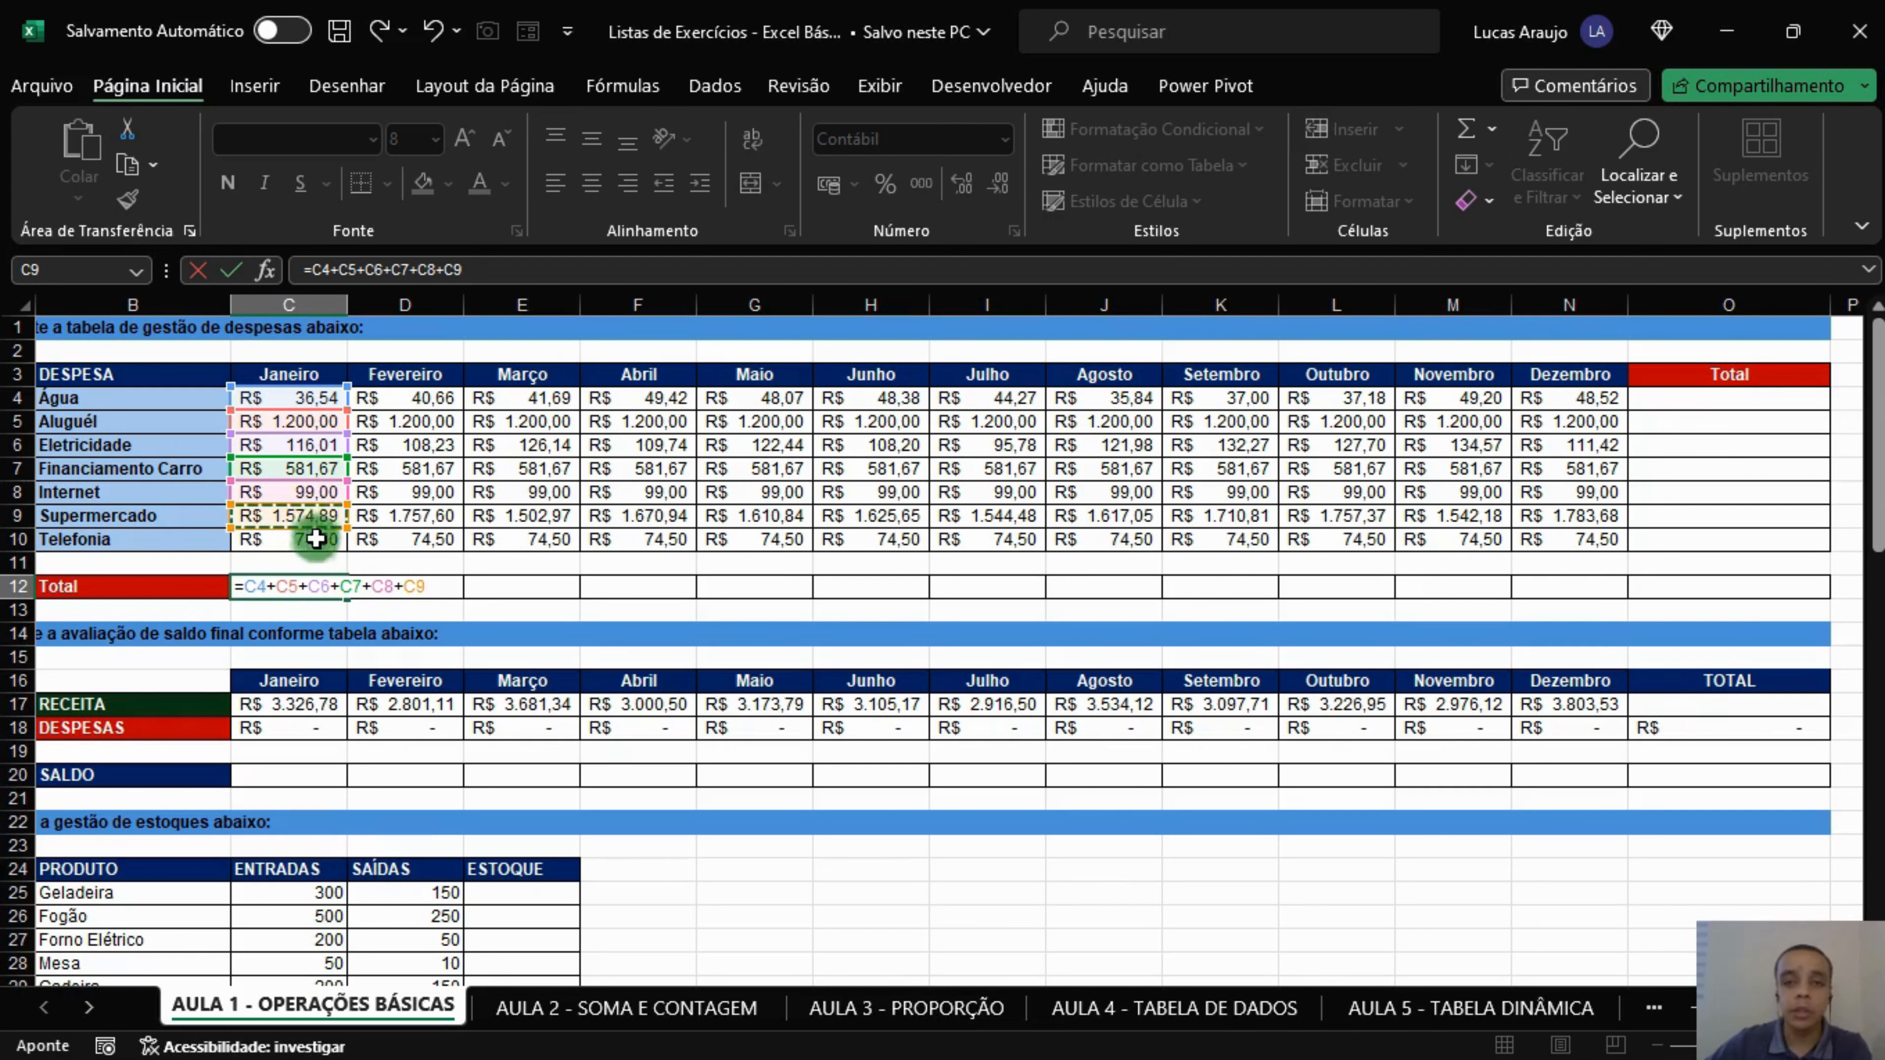
text(+)
click(314, 541)
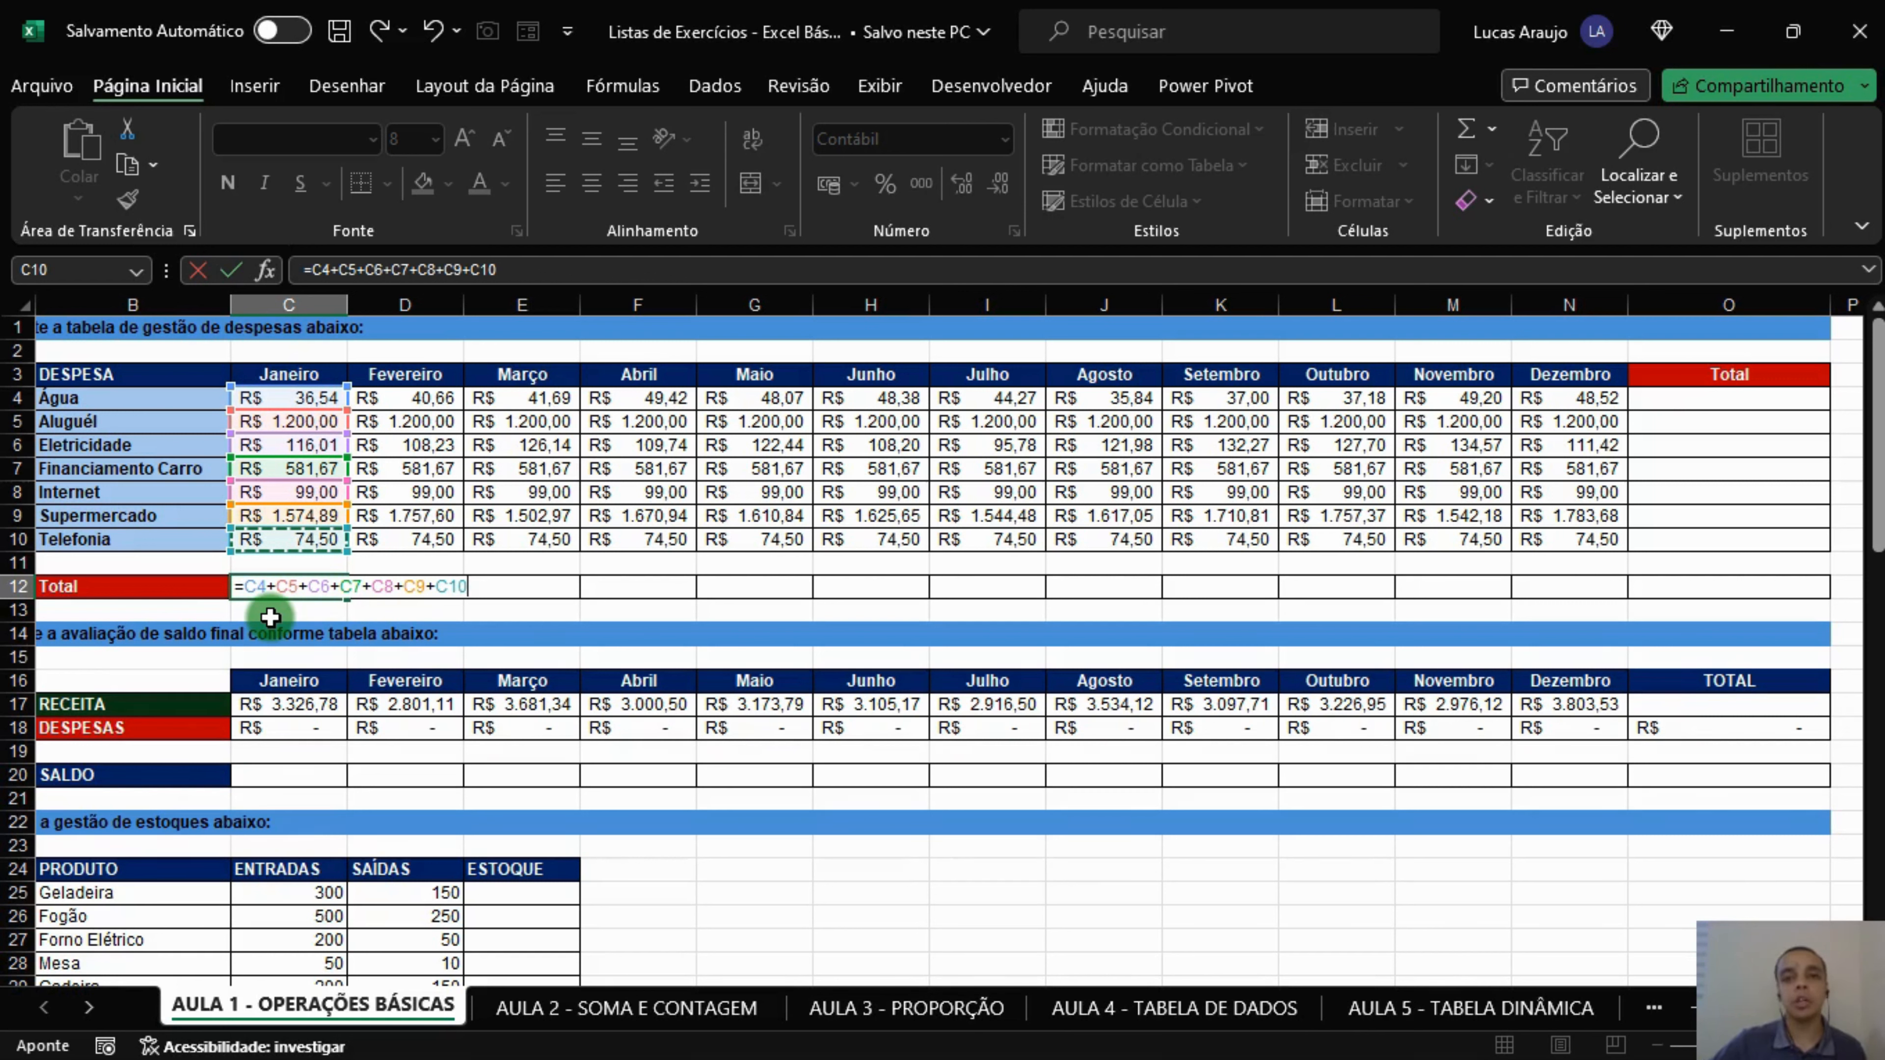
double_click(251, 587)
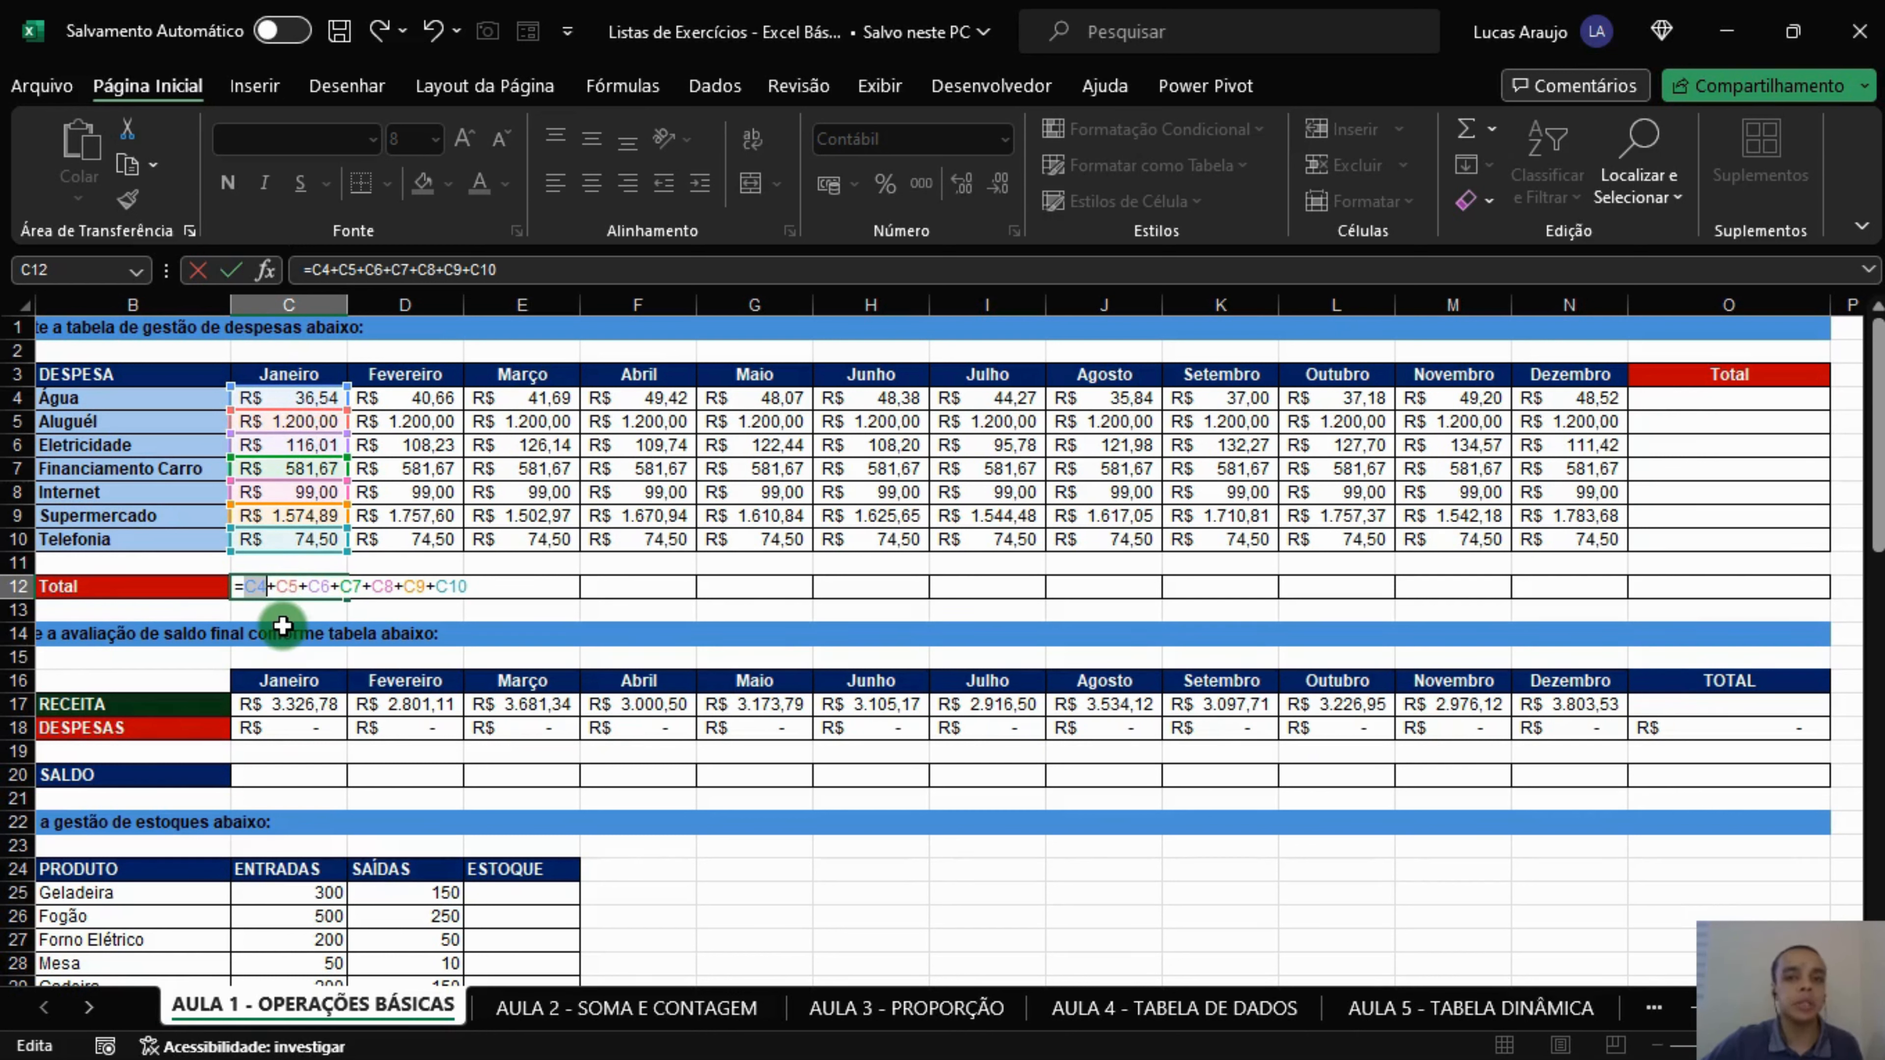
key(Return)
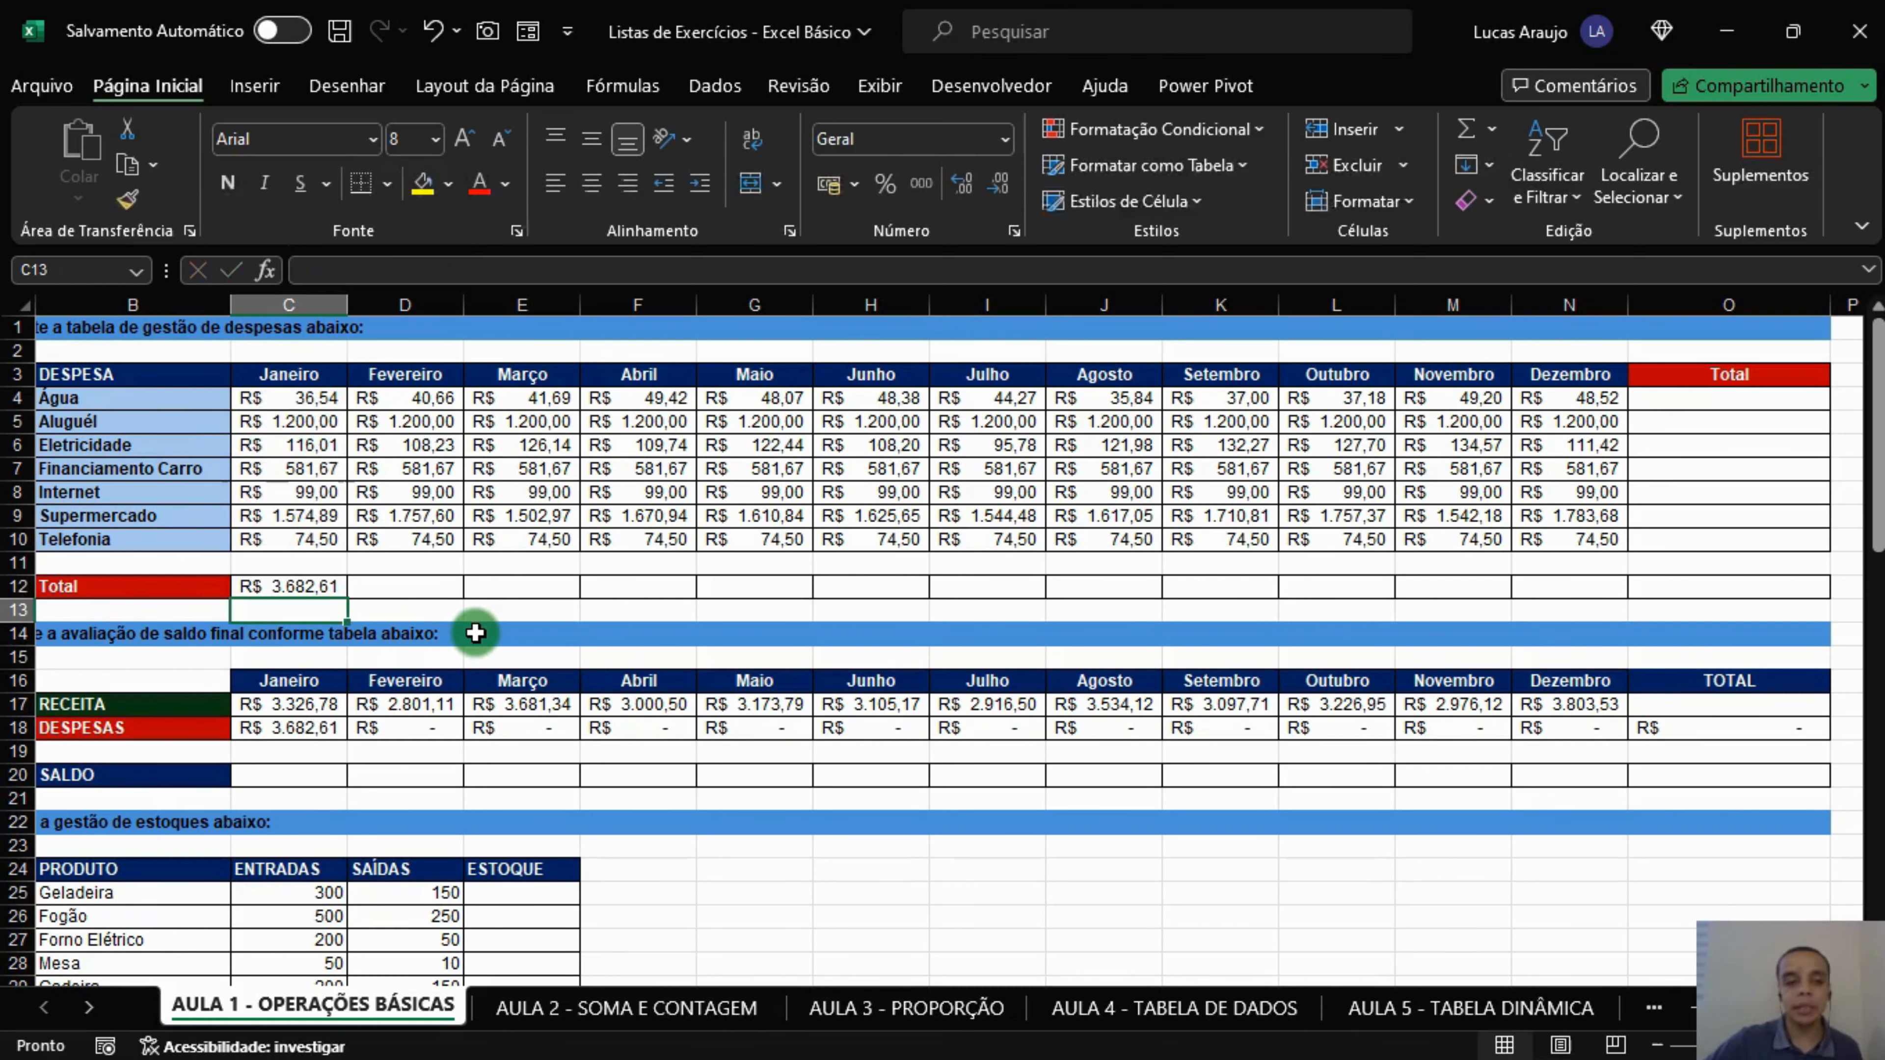
Clear the cell-by-cell addition formula from the January total in cell C12.
click(301, 586)
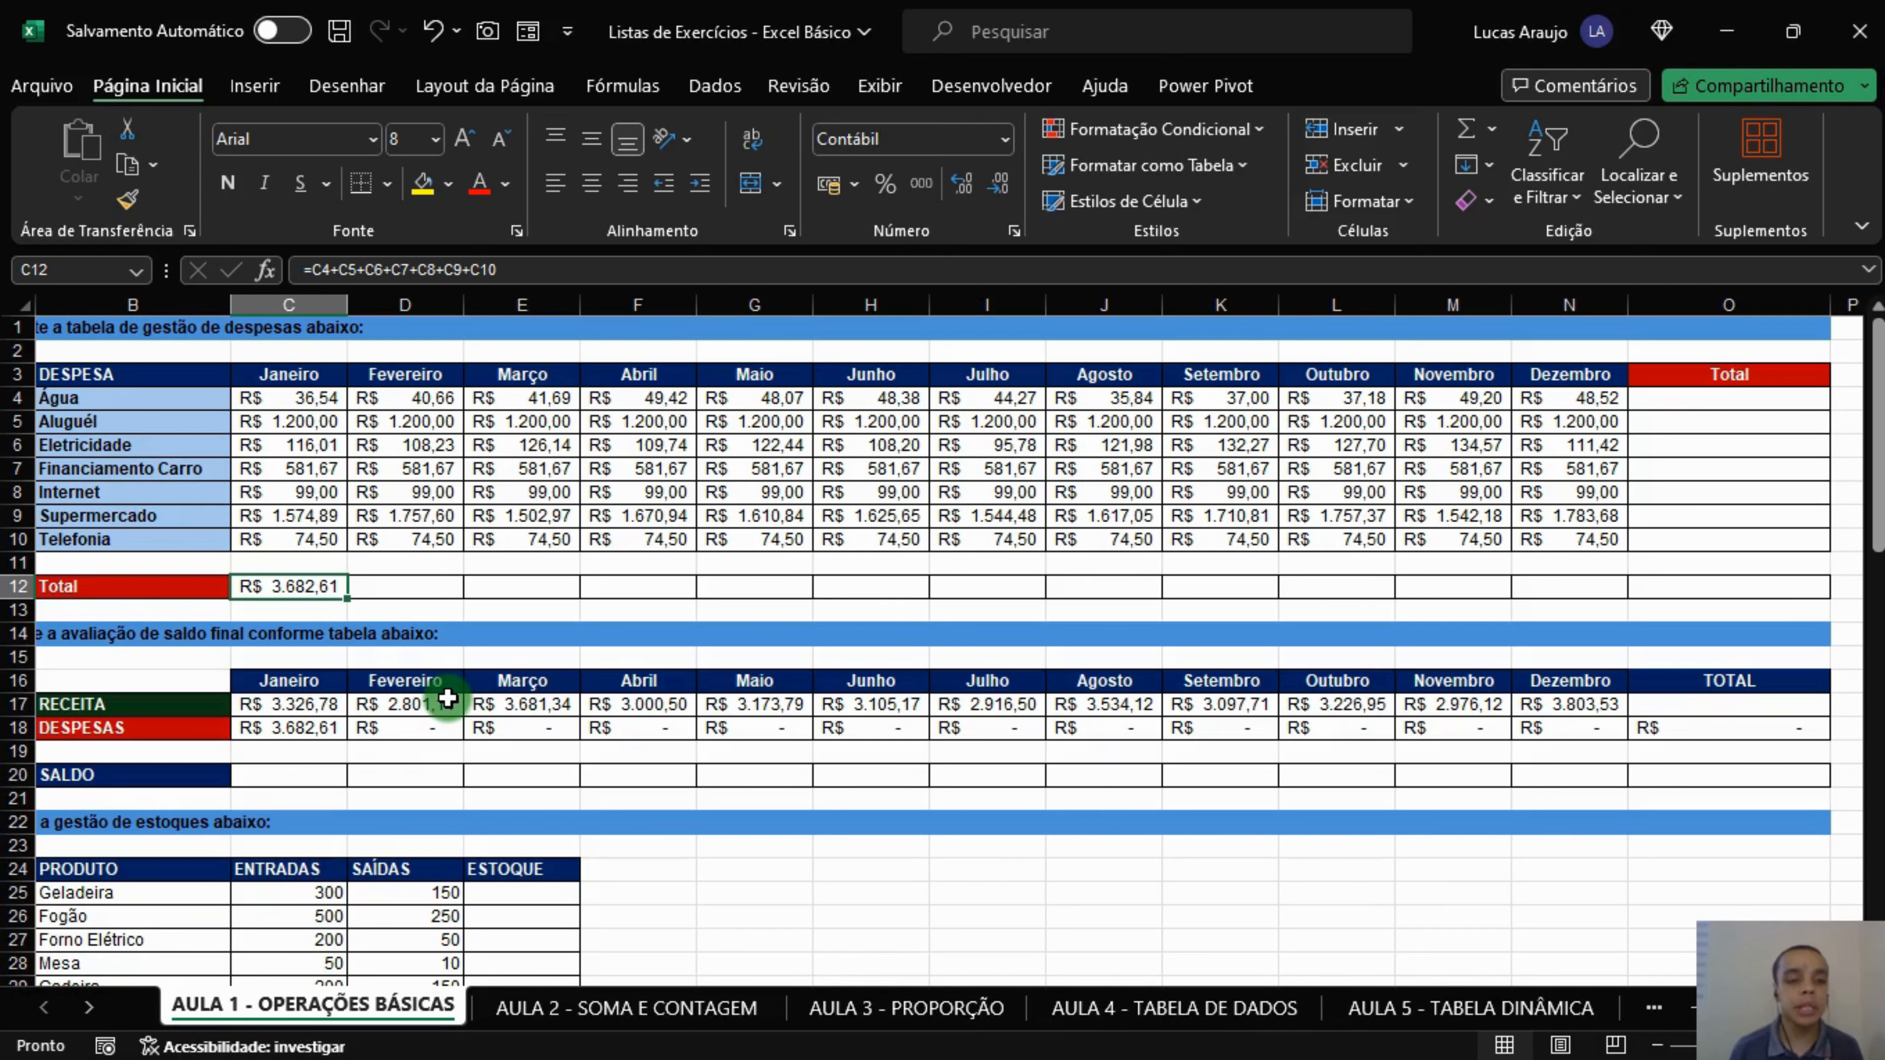
text(=)
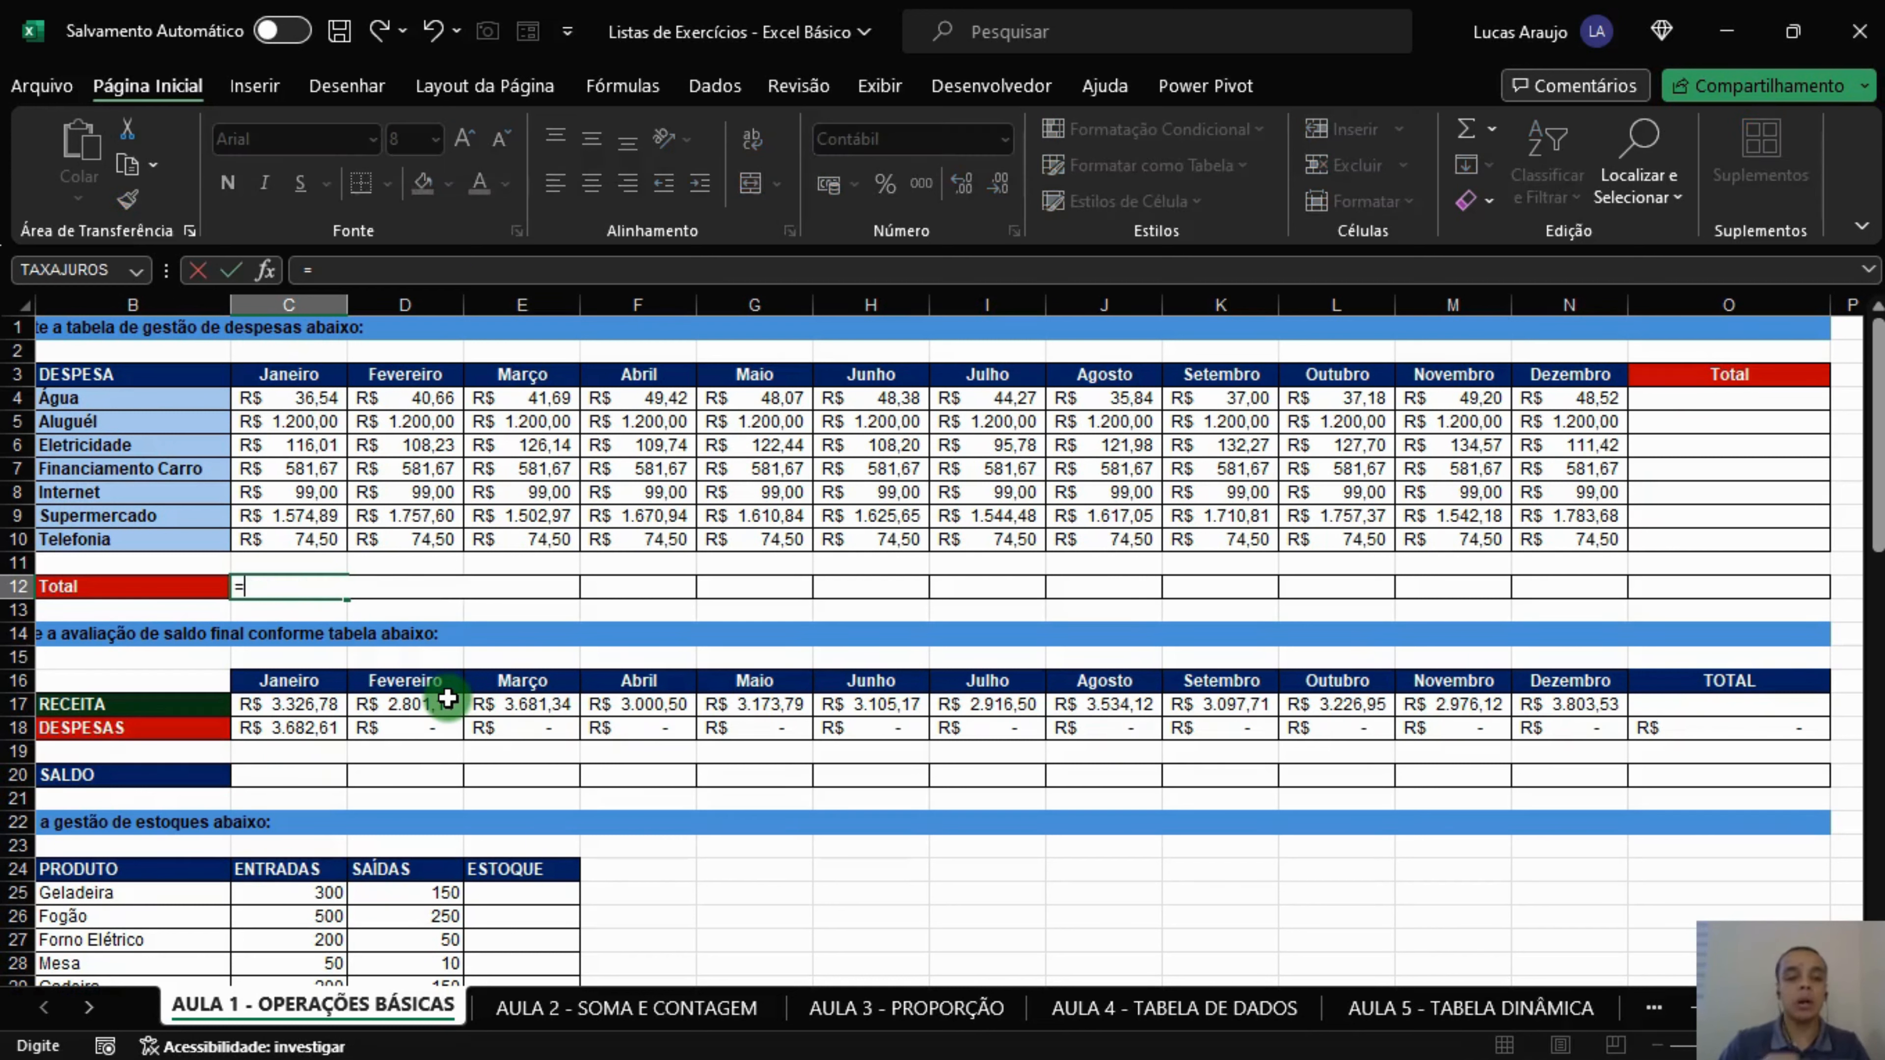
key(BackSpace)
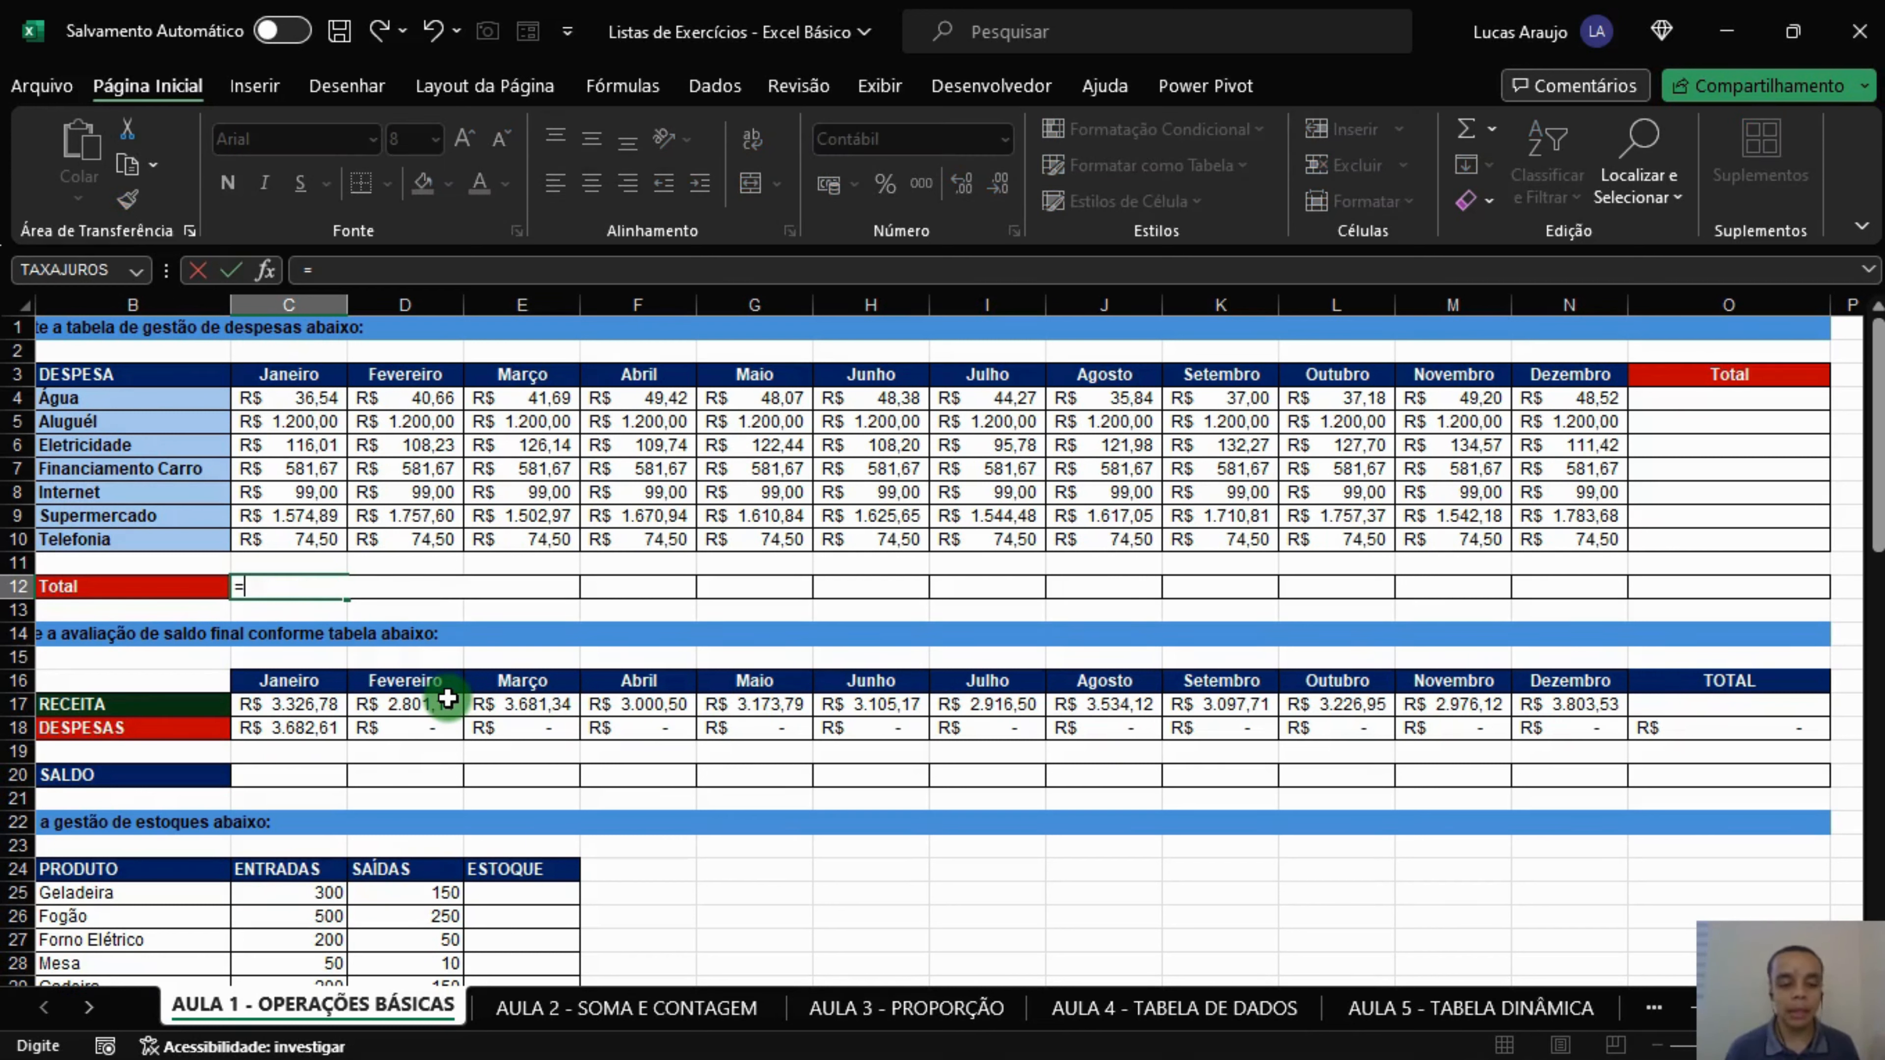
key(Escape)
key(Delete)
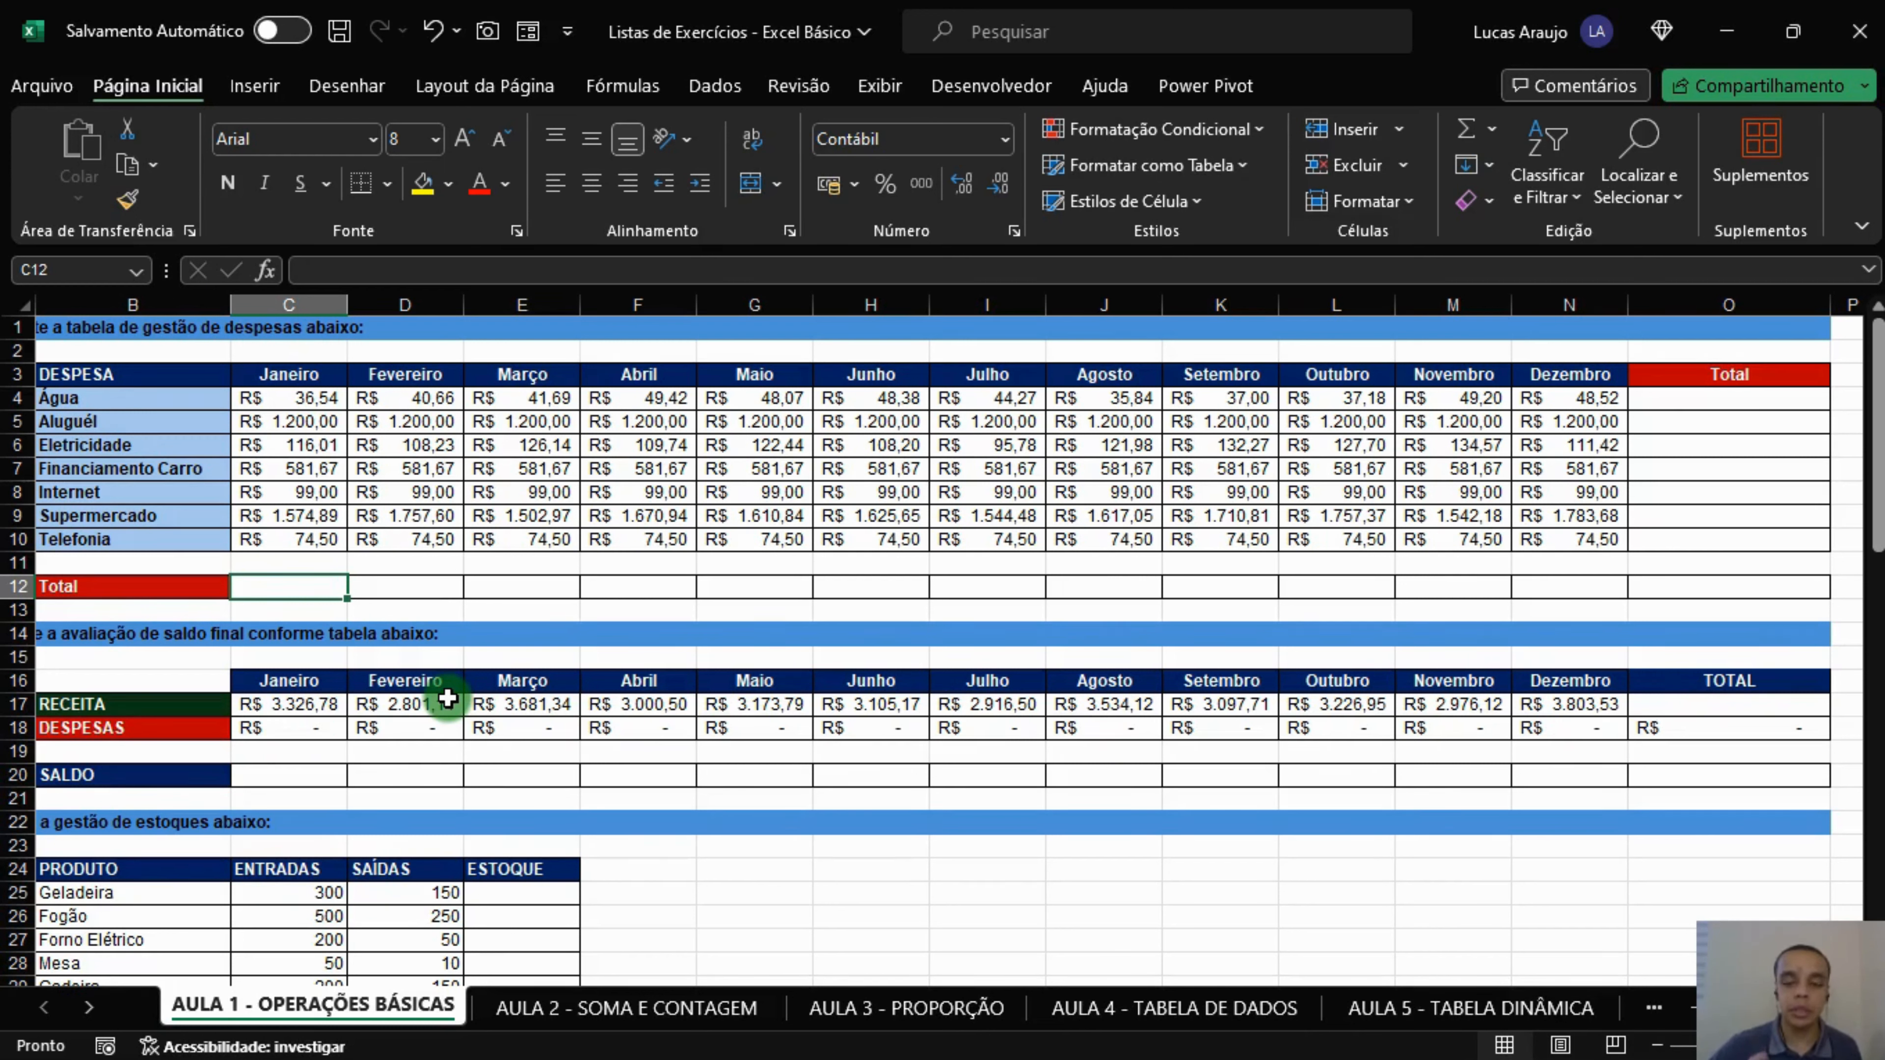
Enter the formula =SOMA(C4:C10) in cell C12 to total the January expenses.
text(=)
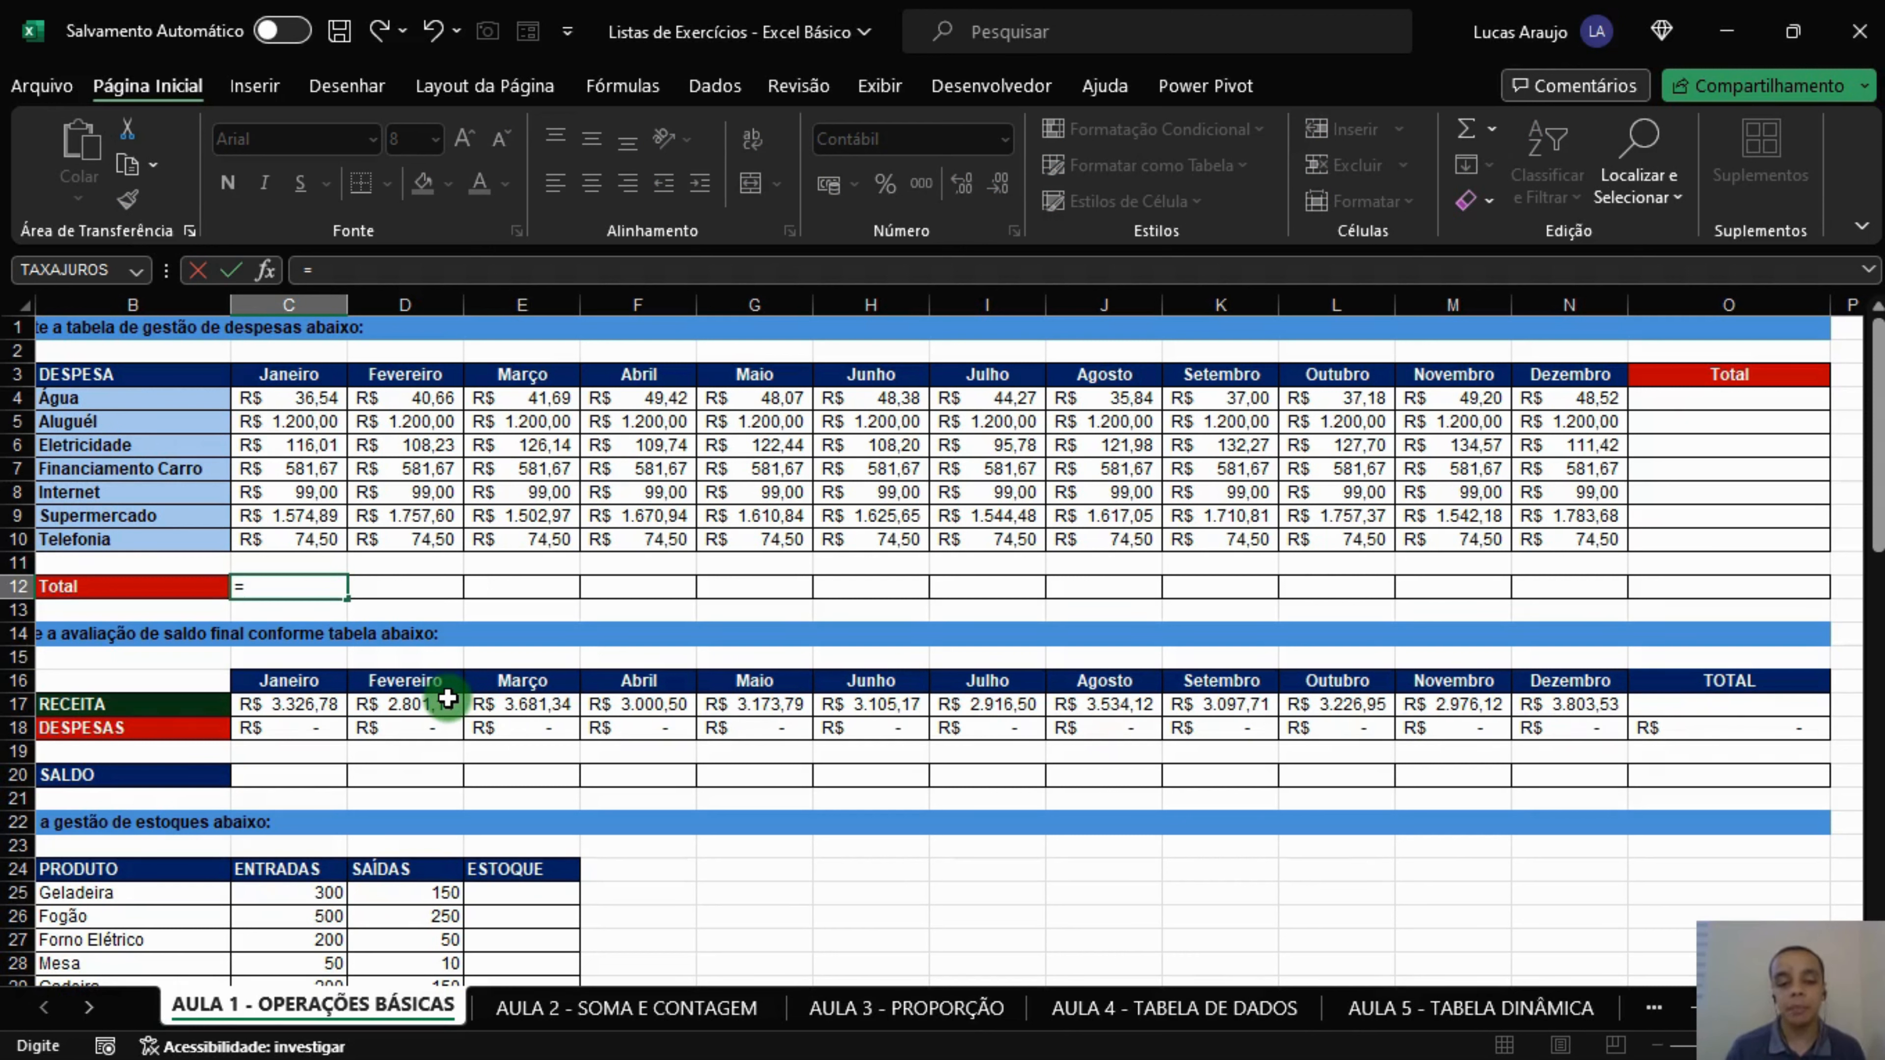
text(soma()
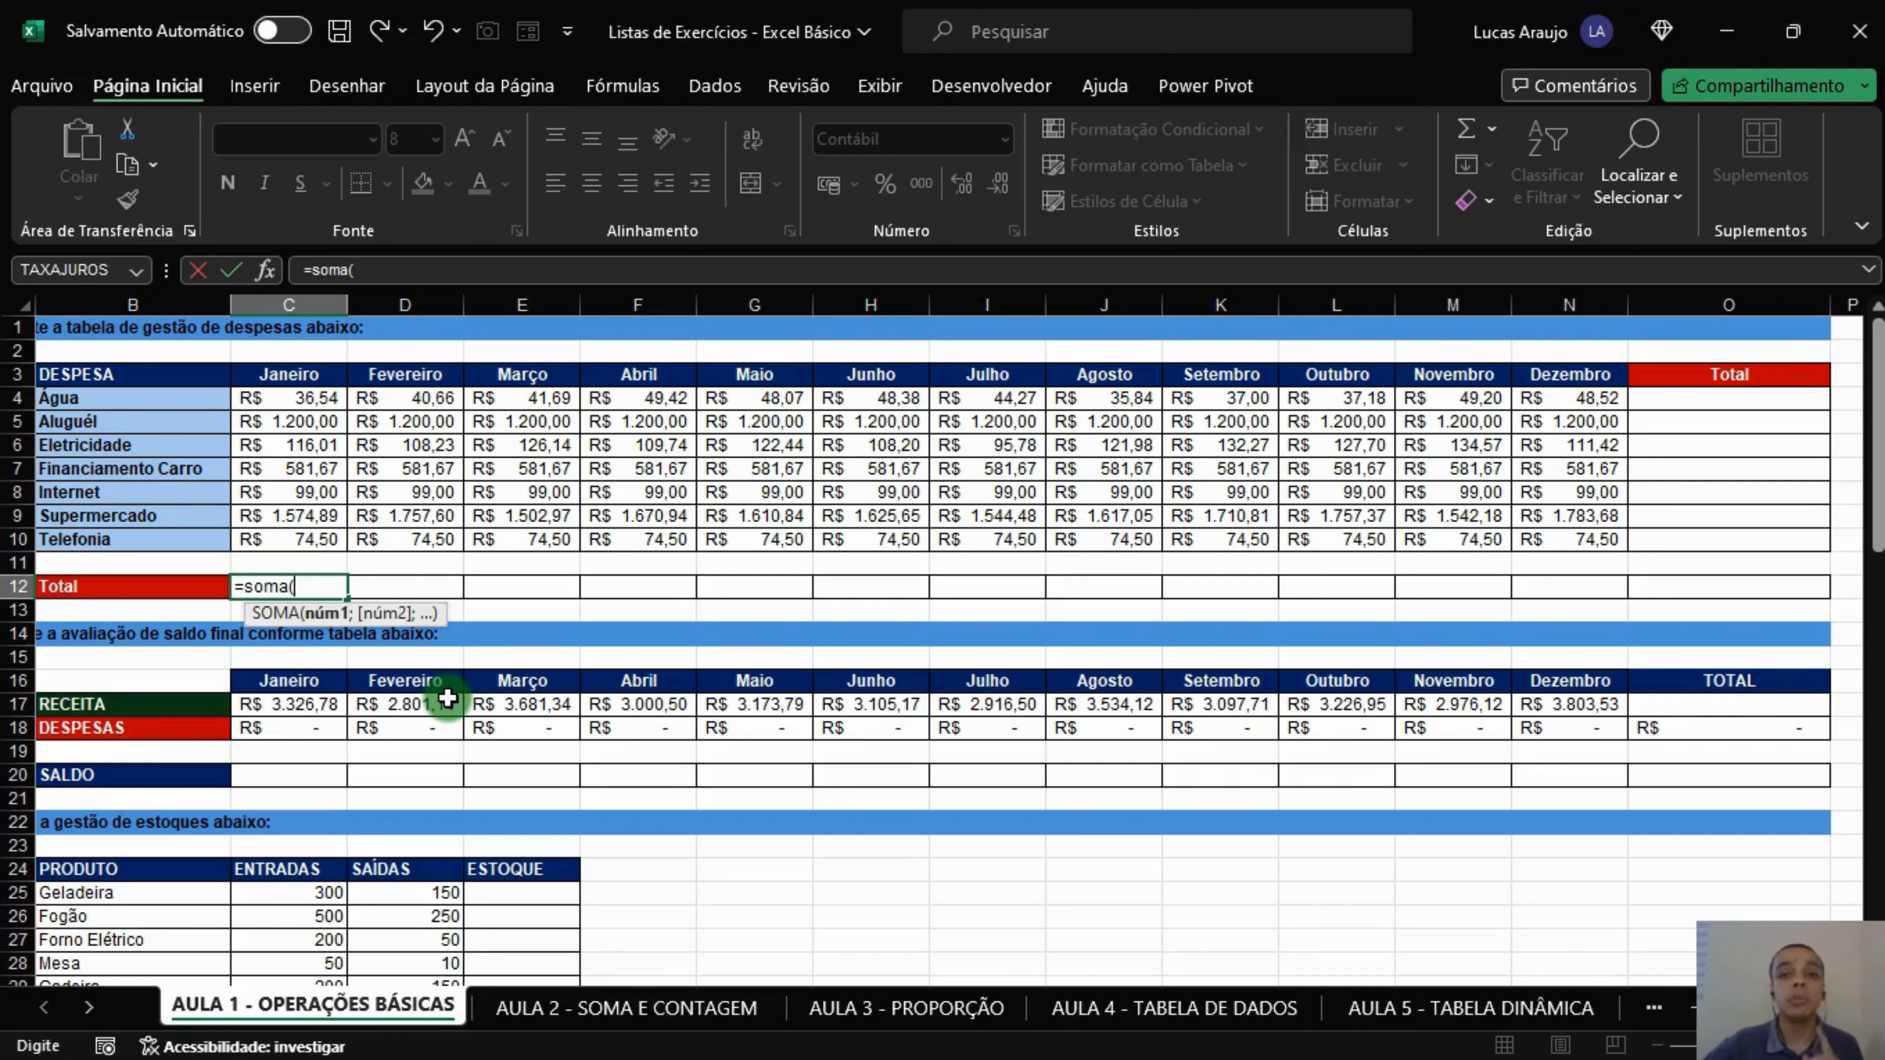
drag(303, 391, 305, 536)
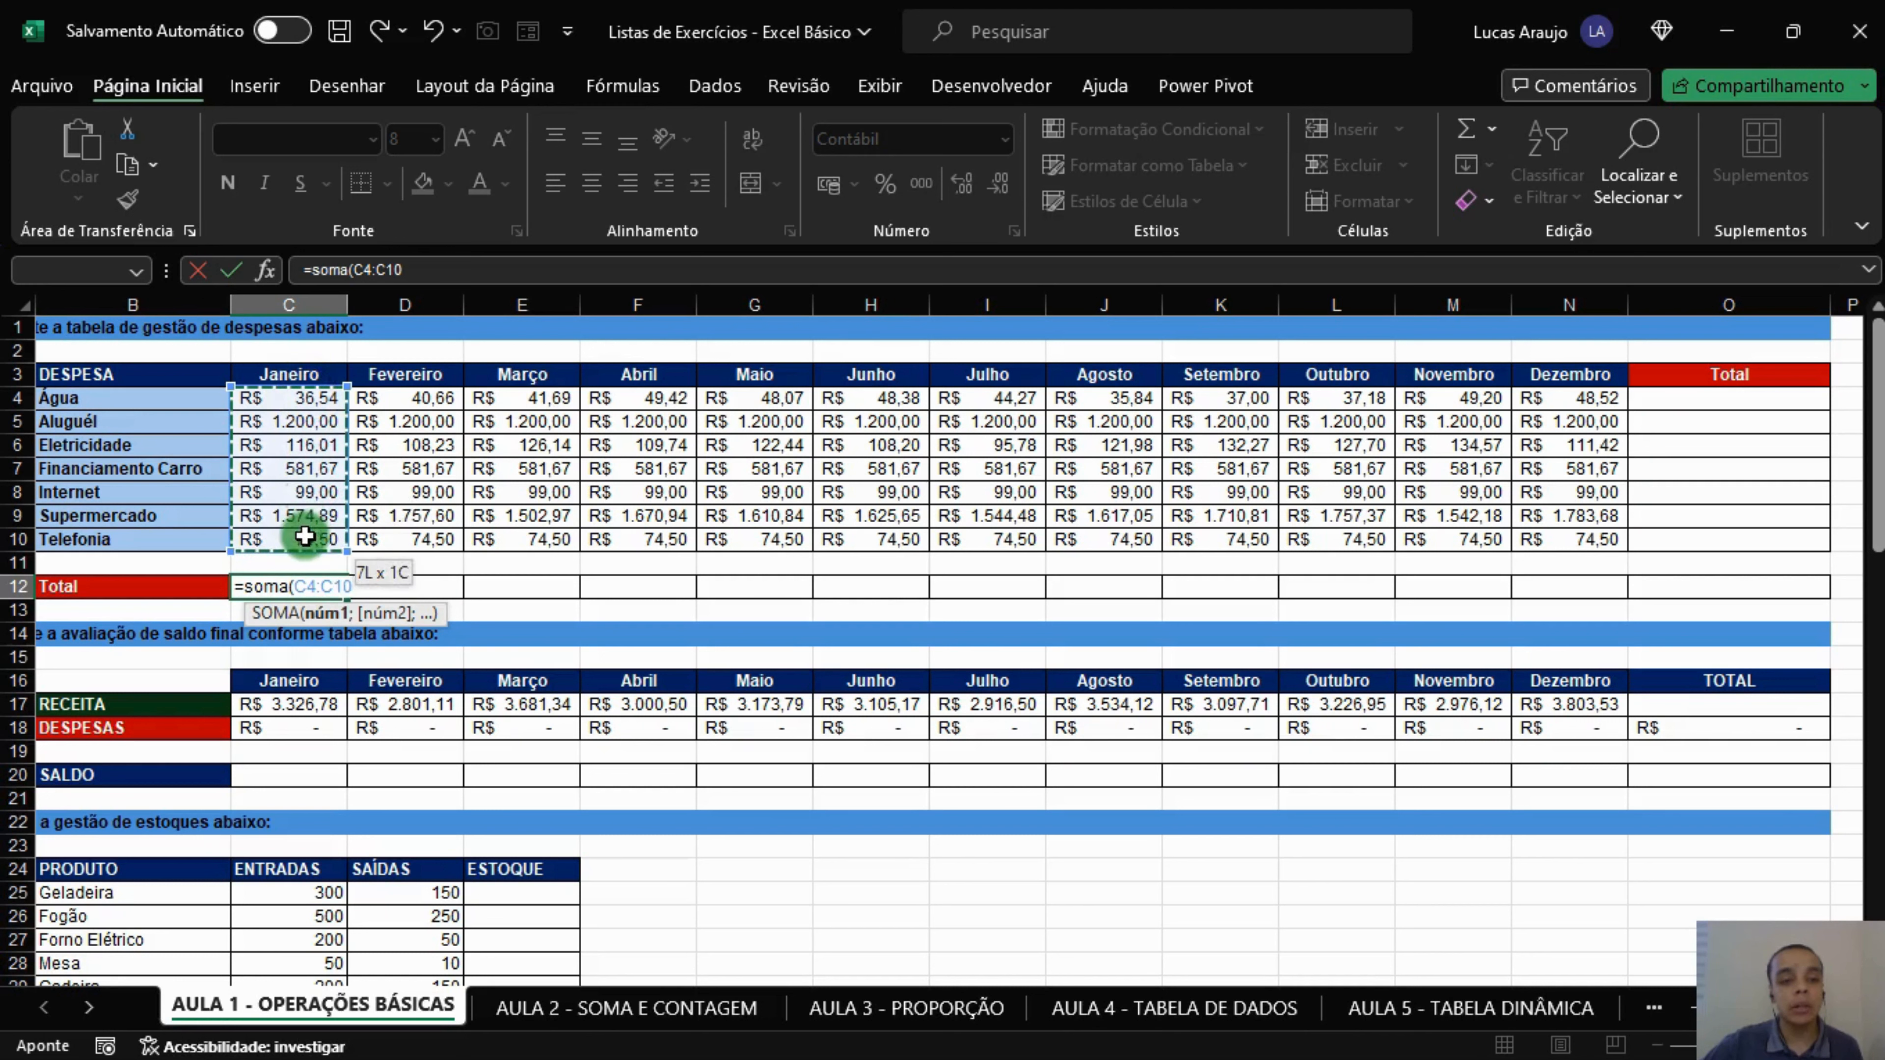
click(278, 399)
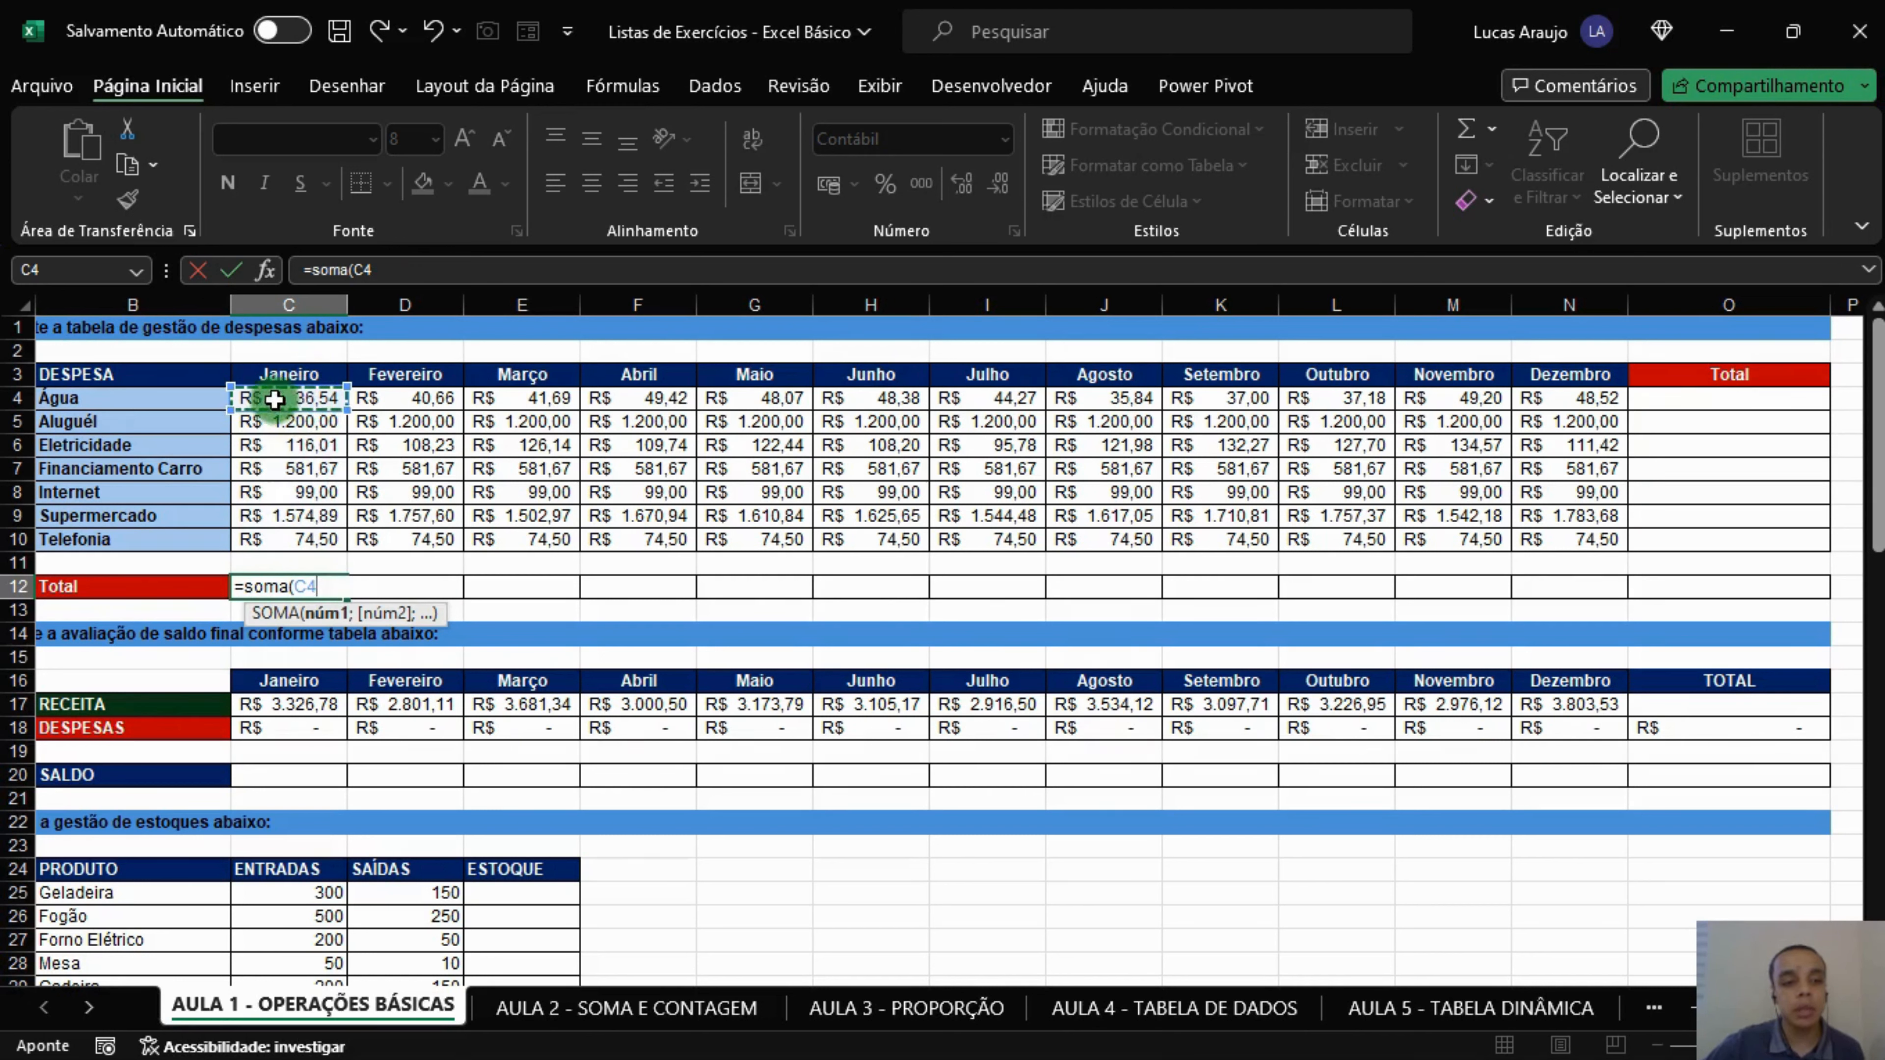
drag(275, 398, 307, 549)
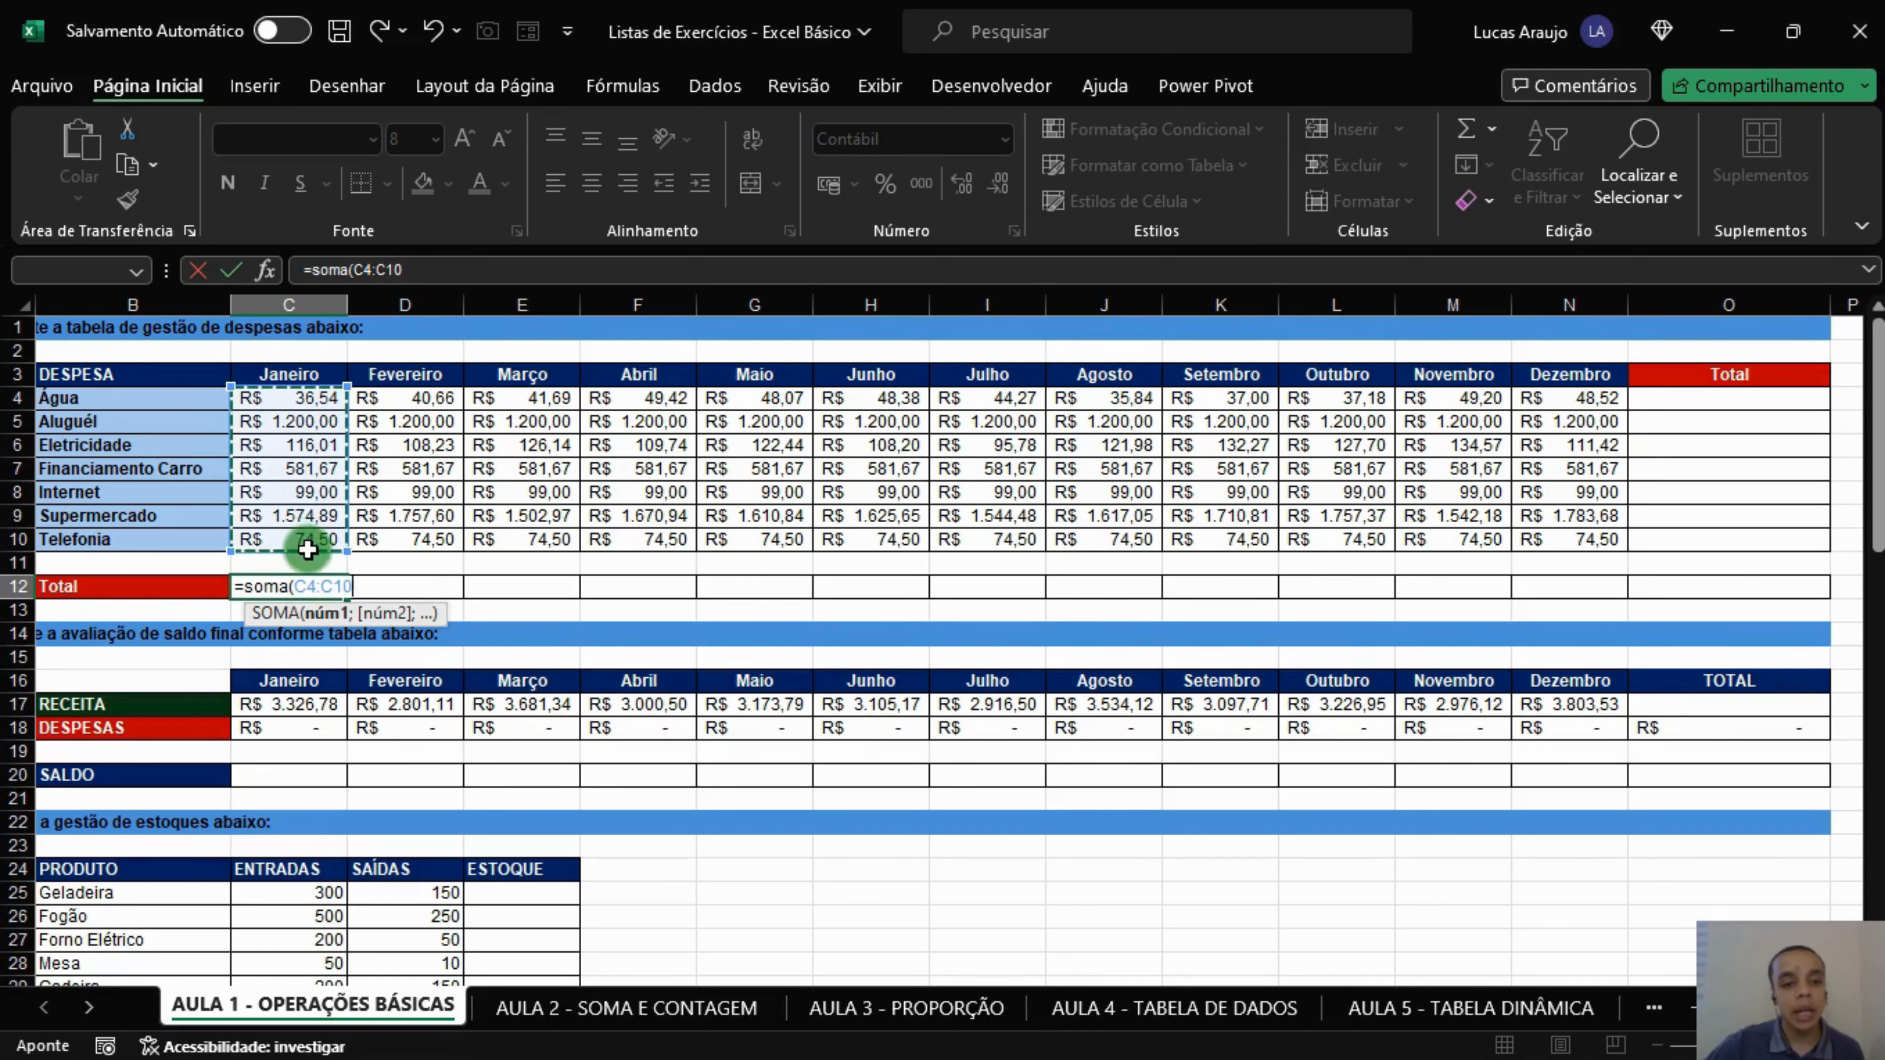
click(303, 406)
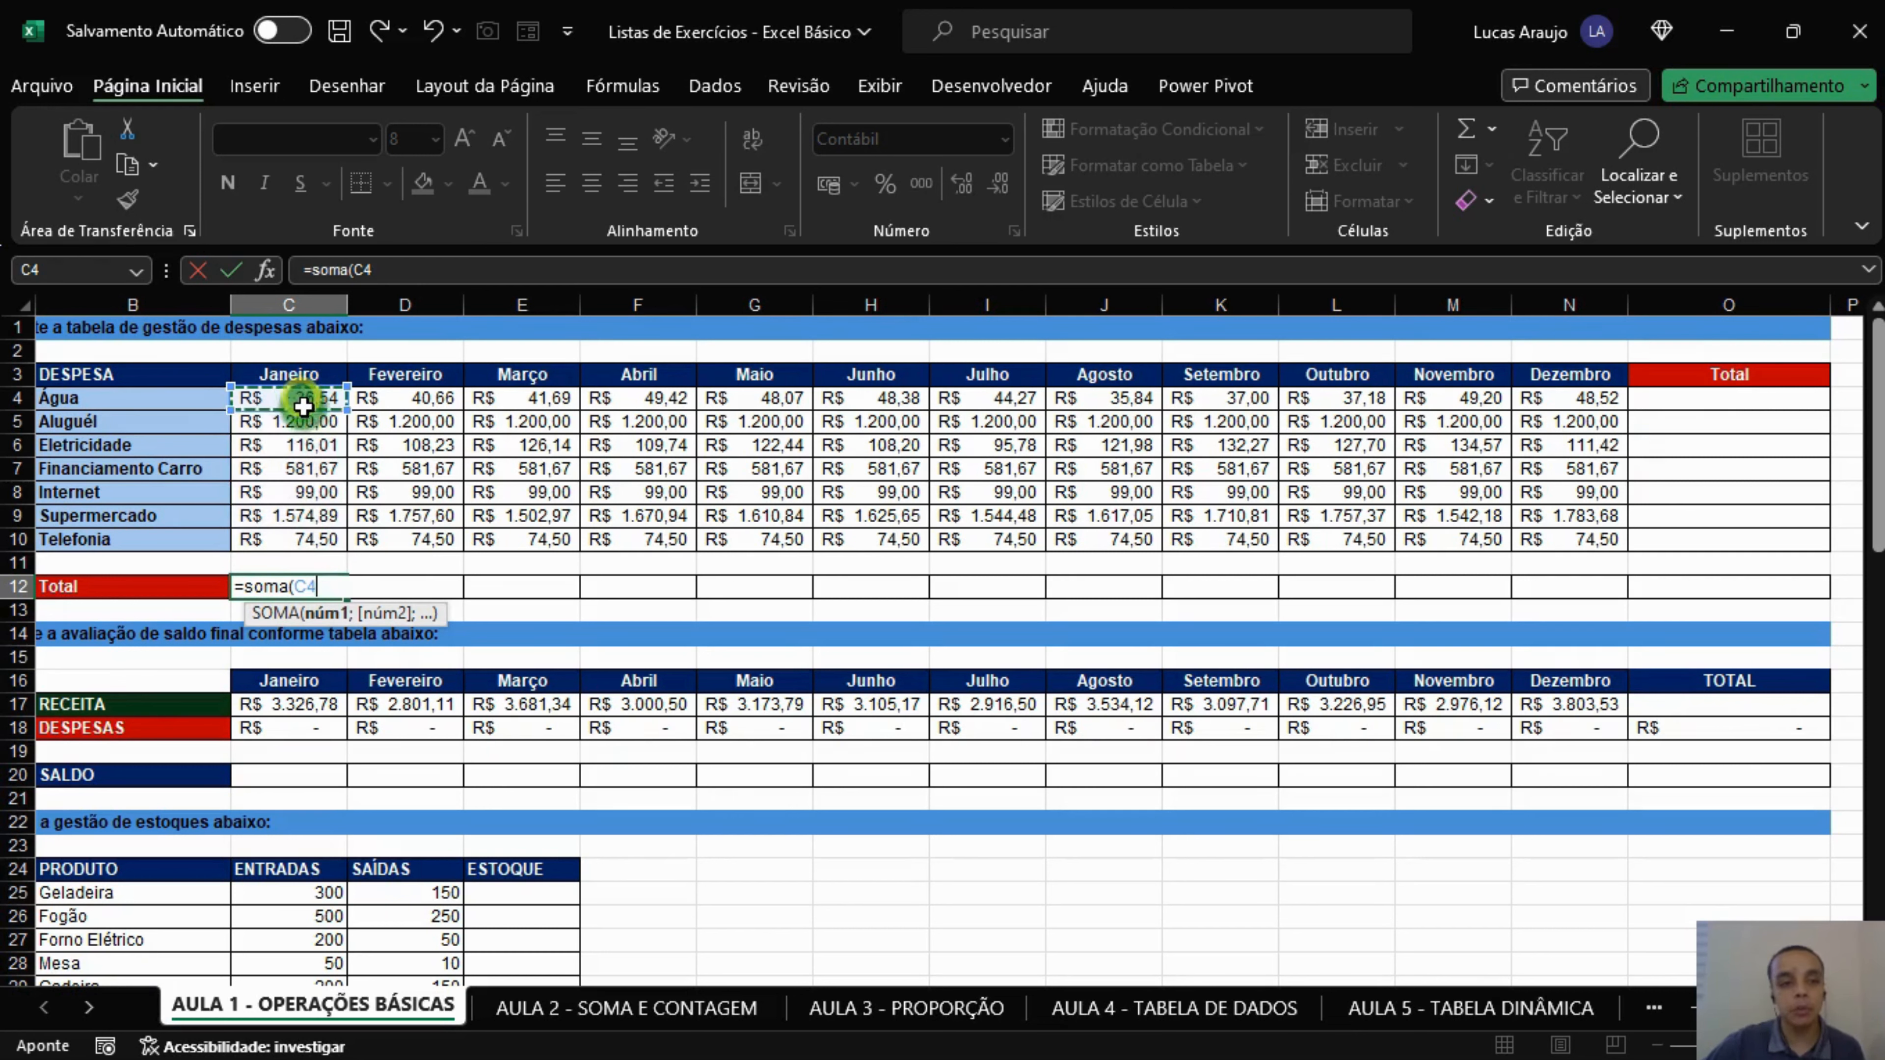
drag(303, 406, 307, 550)
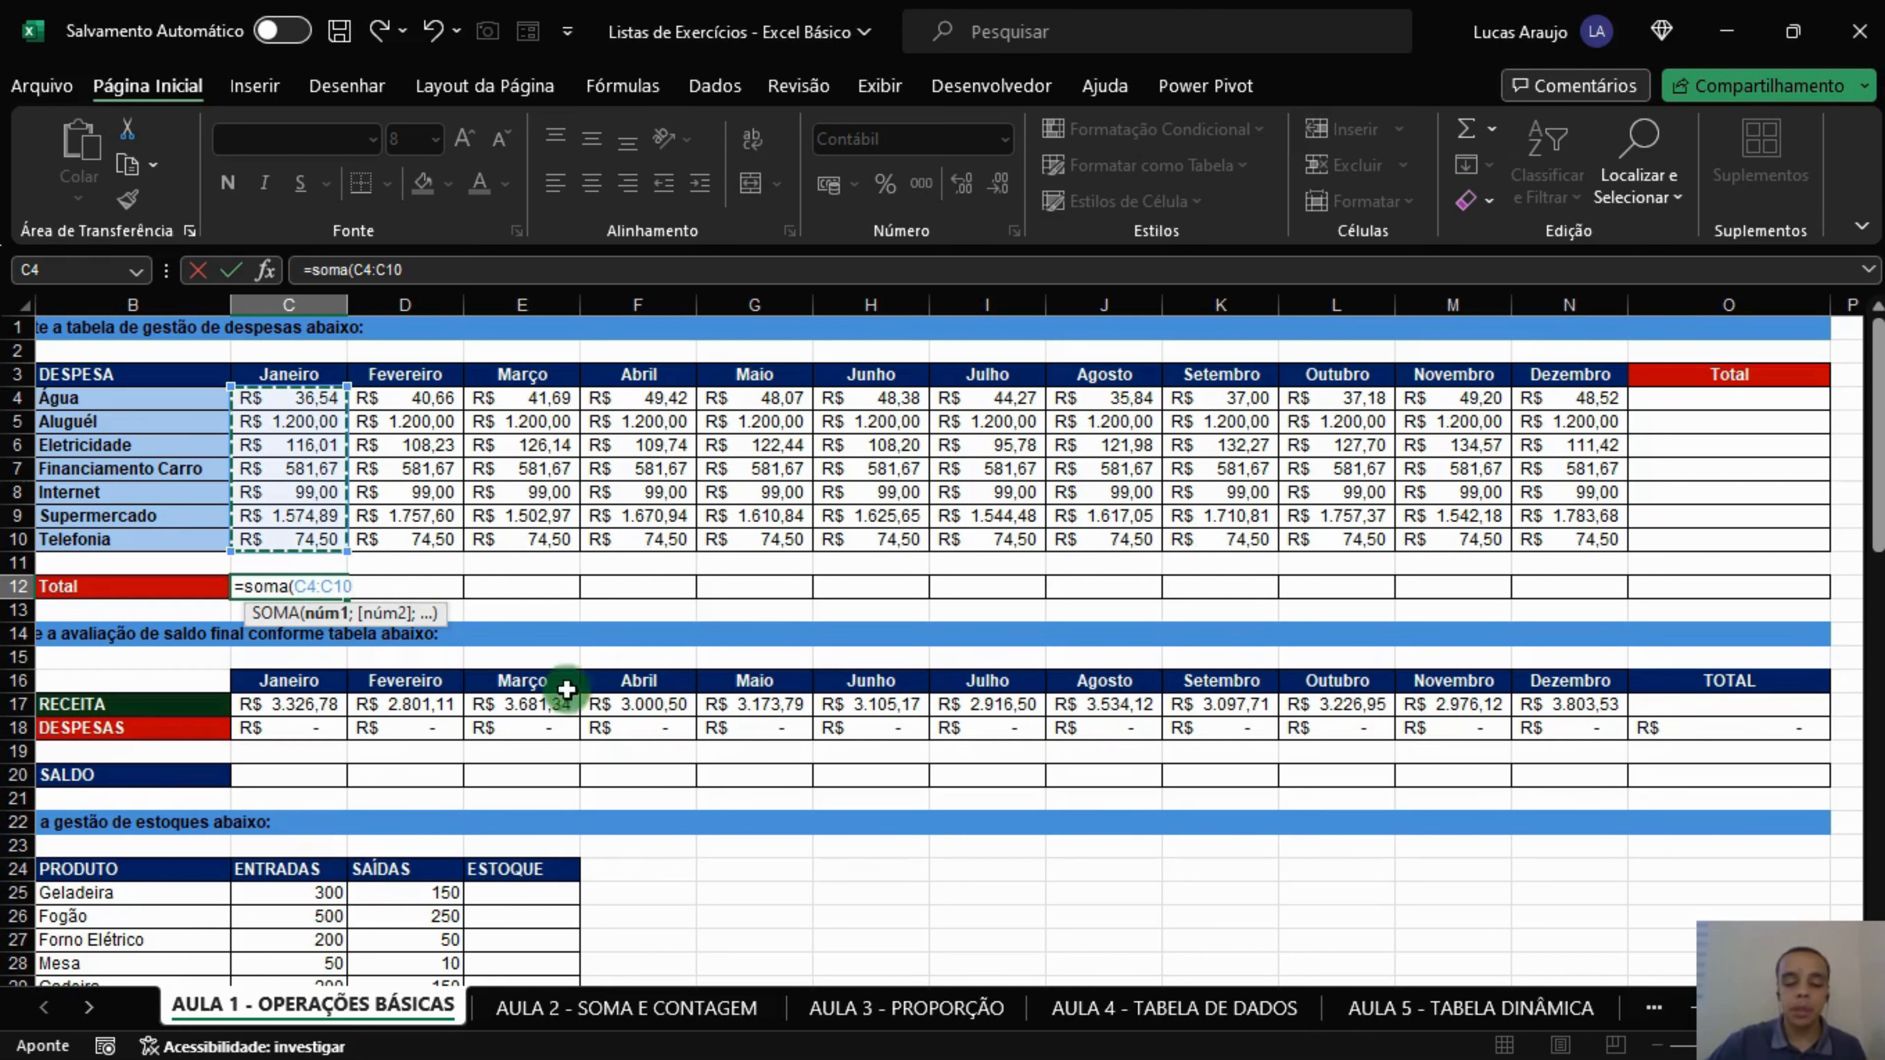
text())
key(Return)
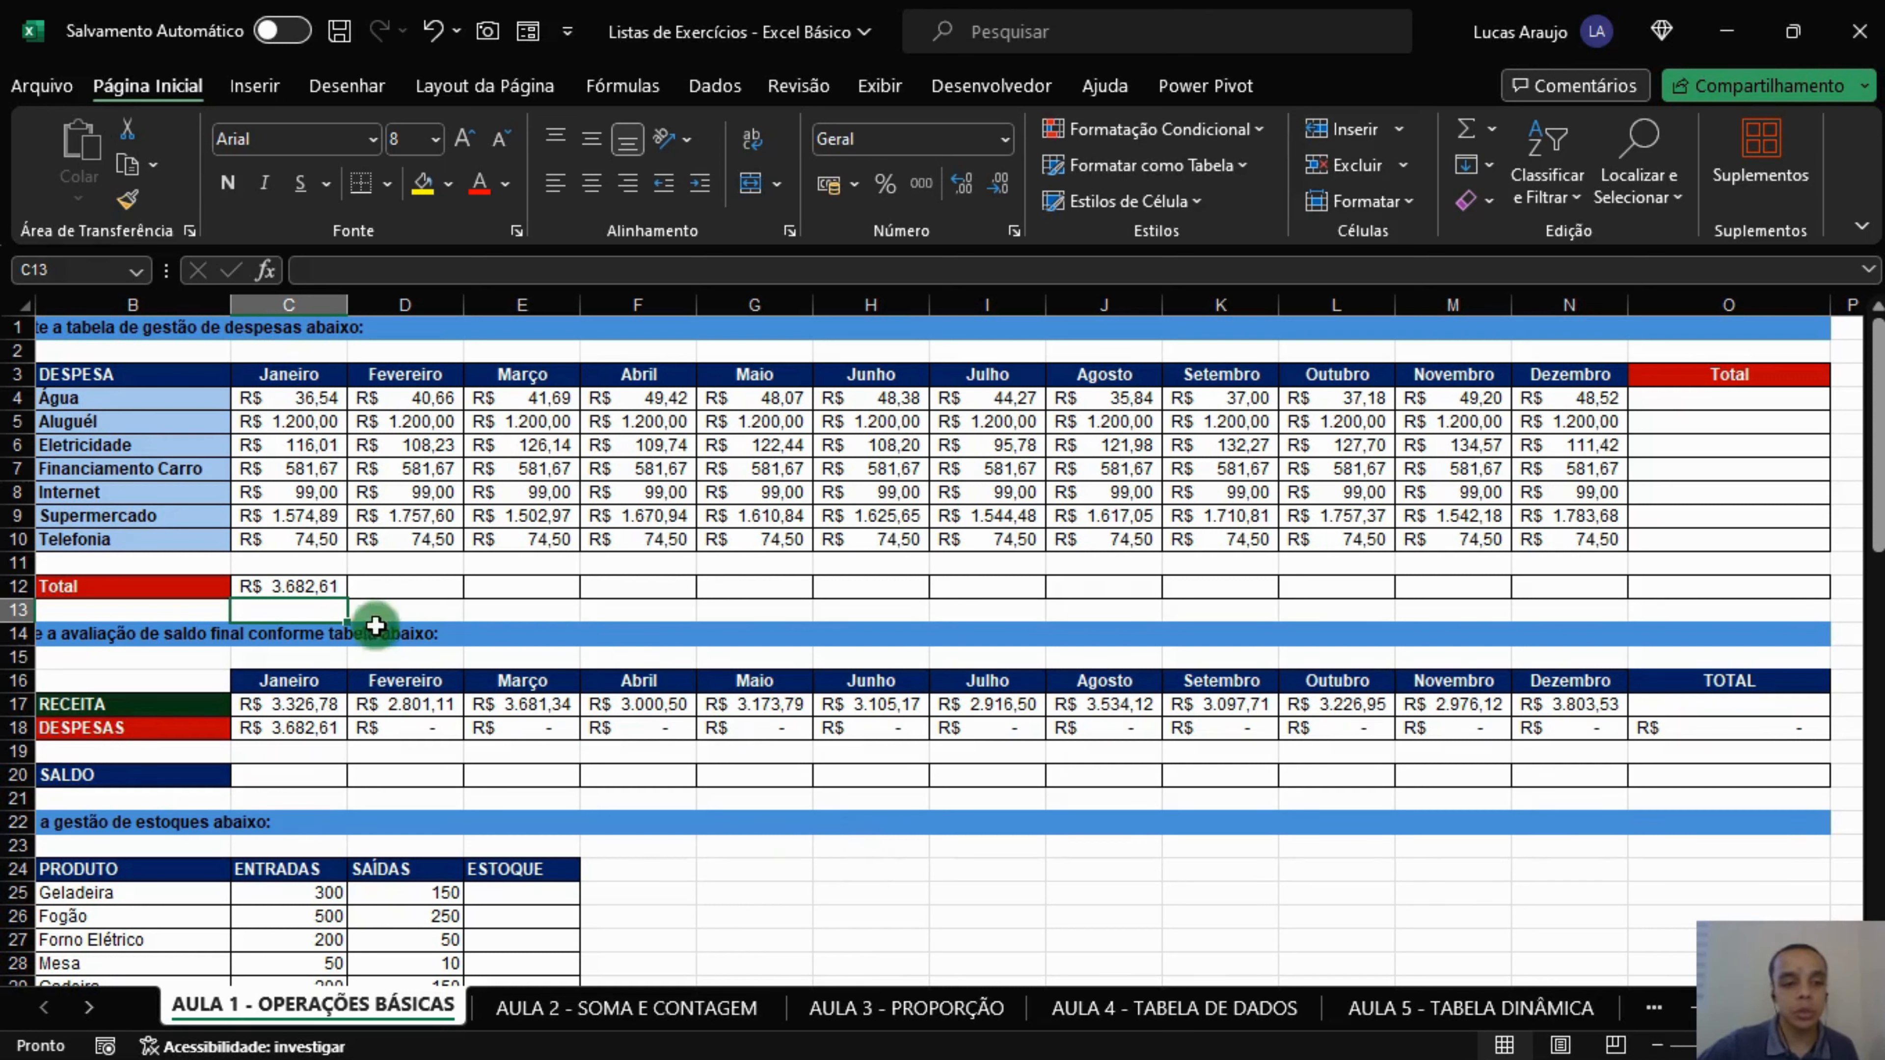
Fill the January SOMA formula from C12 across the Total row through December in N12.
click(306, 590)
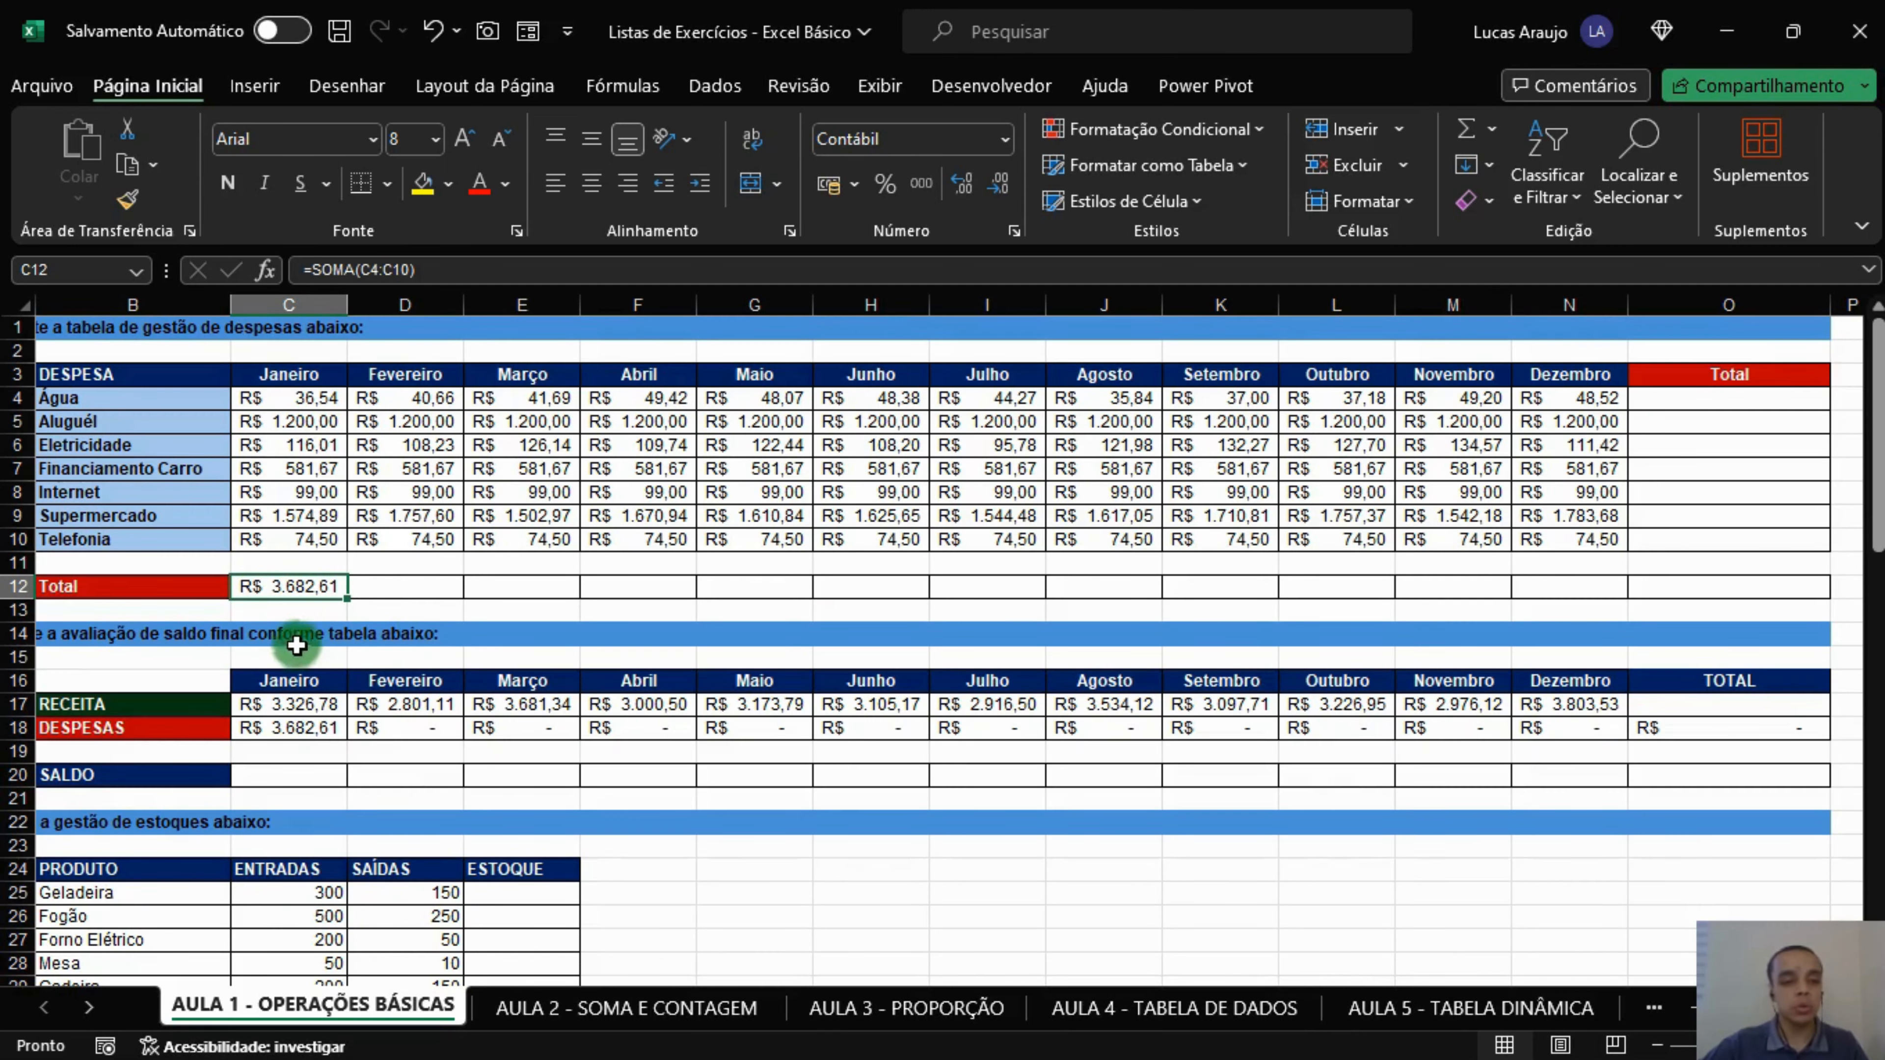
scroll(297, 644, up, 5)
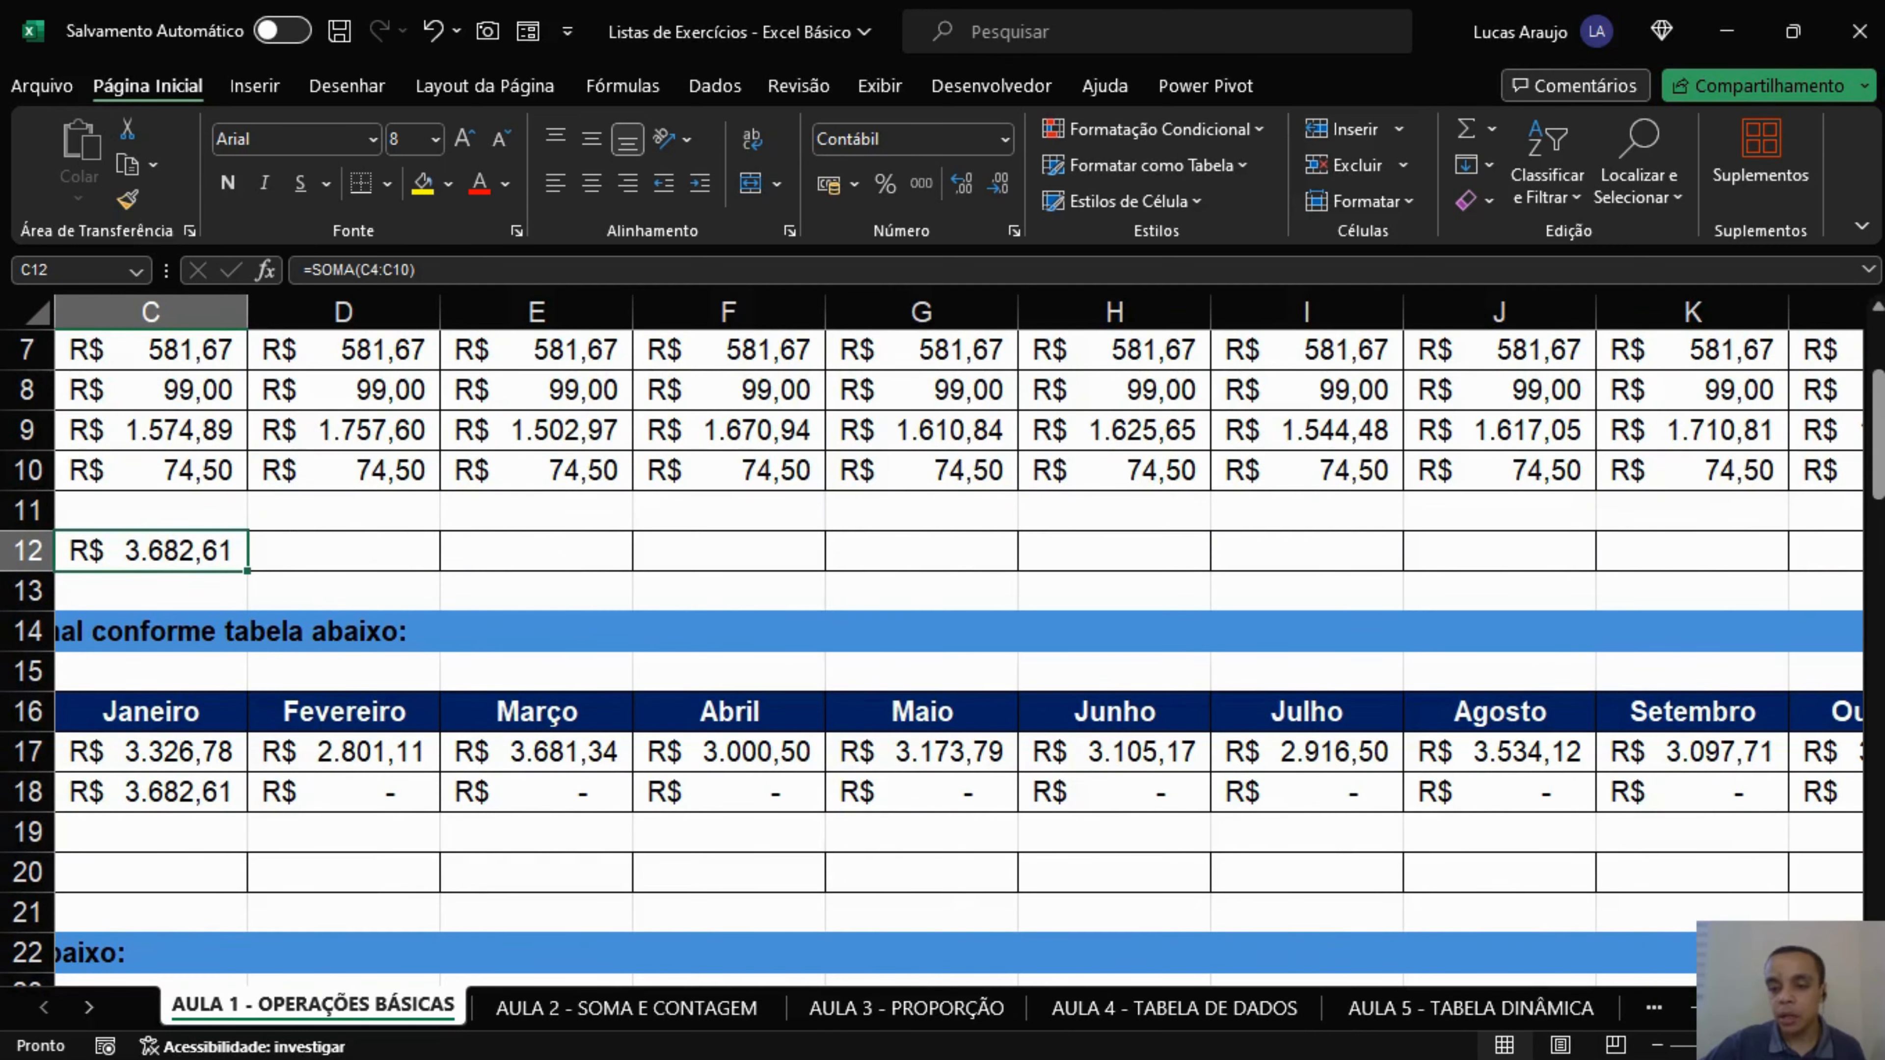
scroll(883, 815, left, 3)
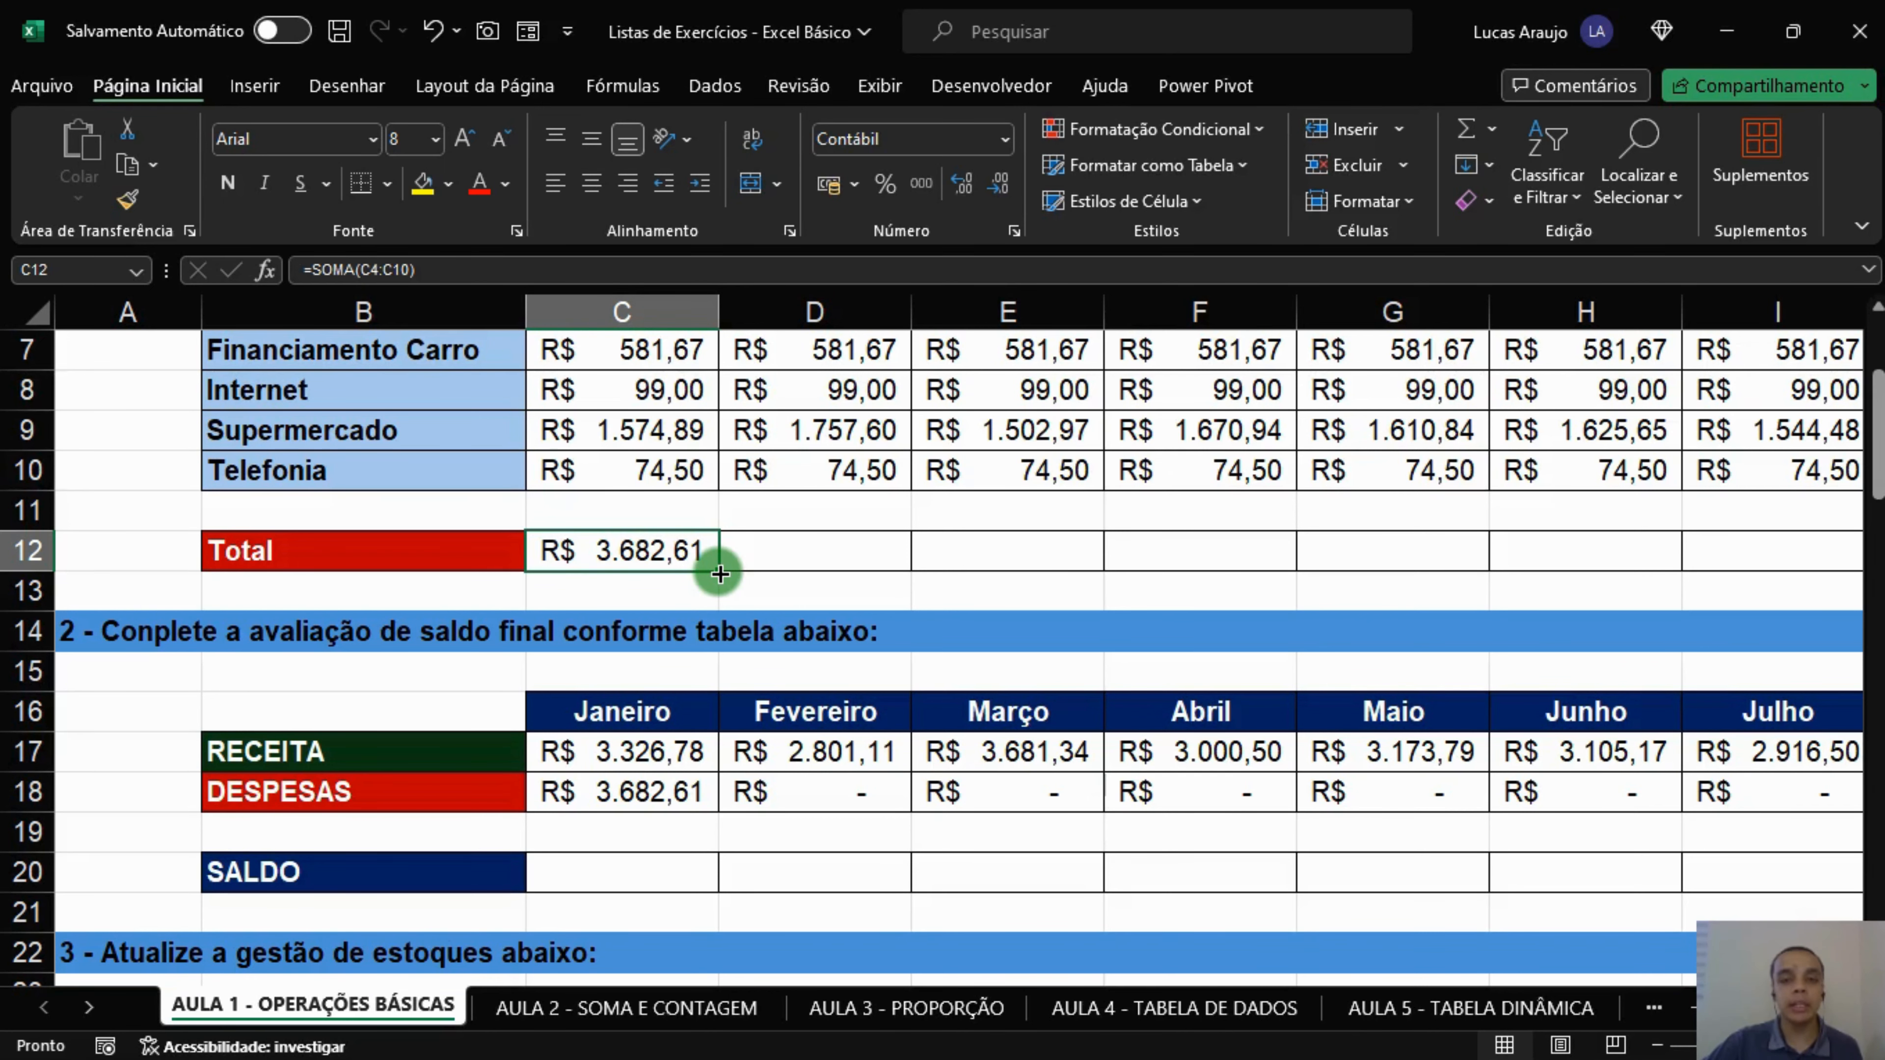
drag(720, 573, 1722, 539)
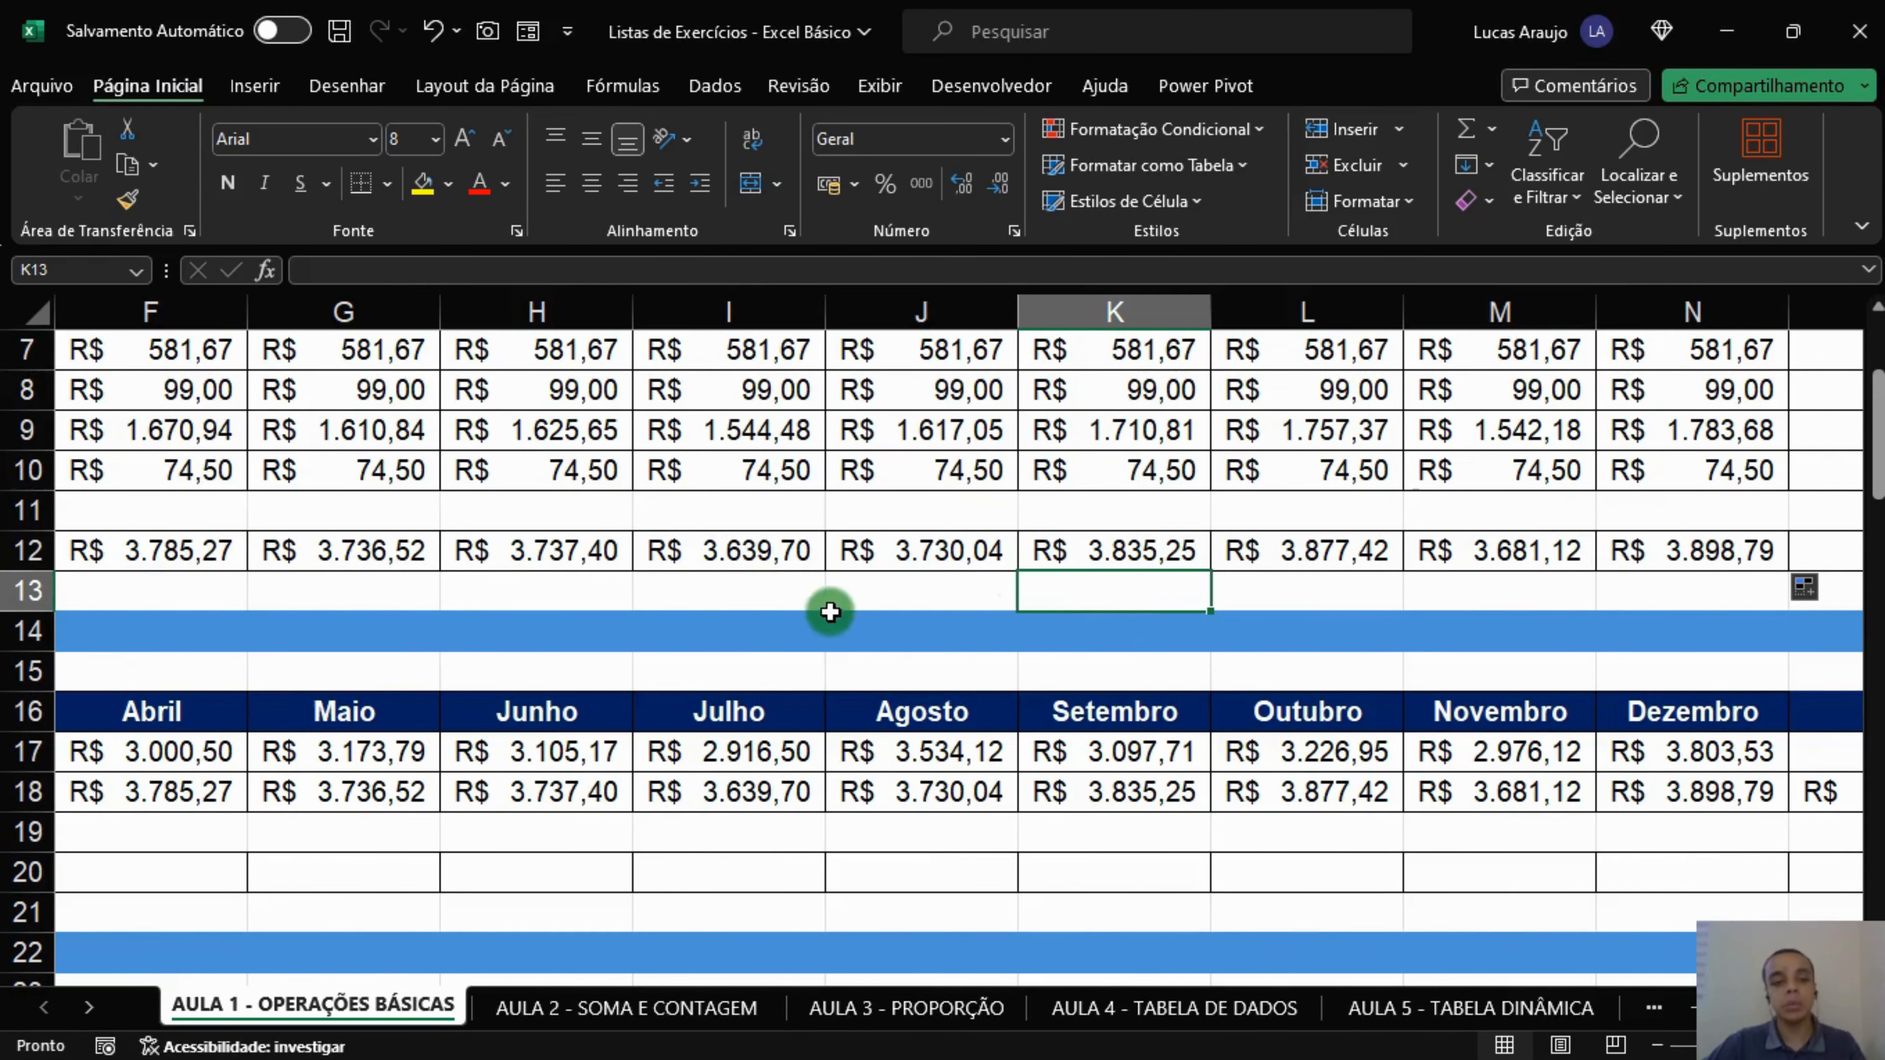
scroll(592, 619, down, 3)
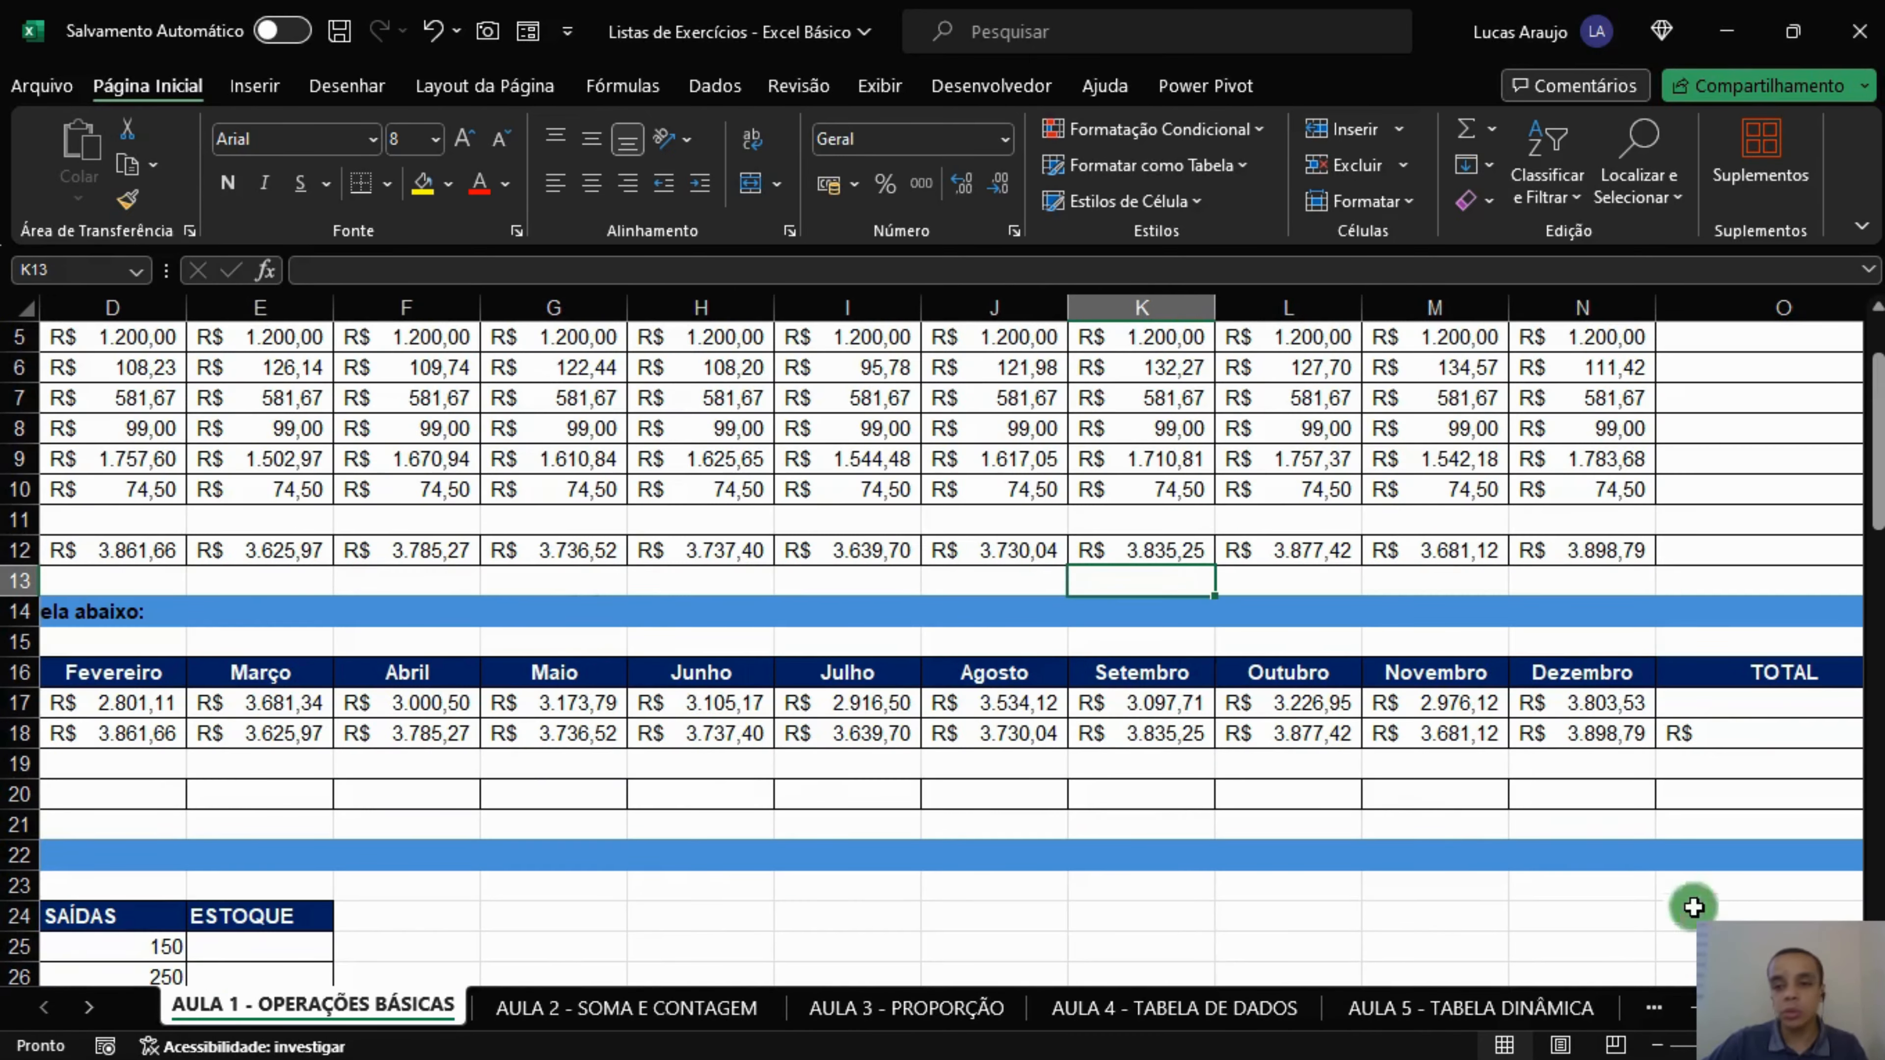
scroll(1692, 907, left, 2)
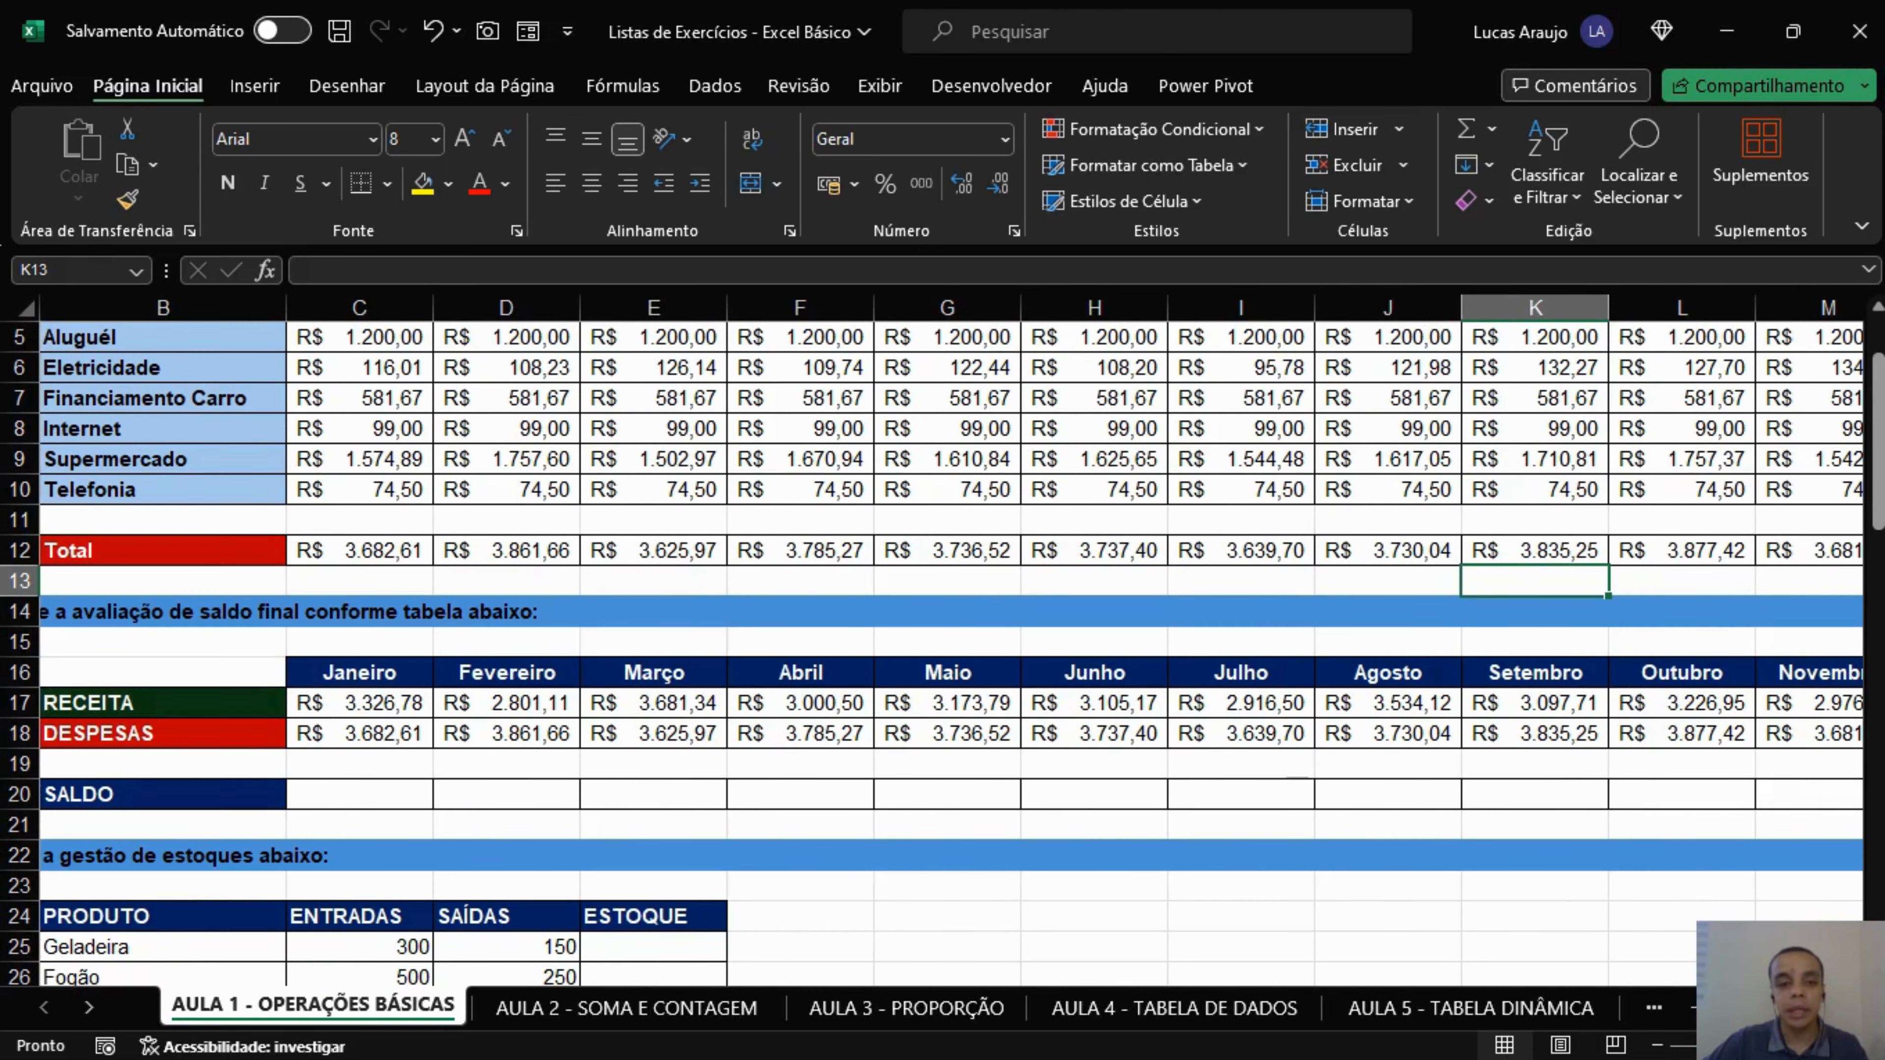
scroll(950, 639, right, 1)
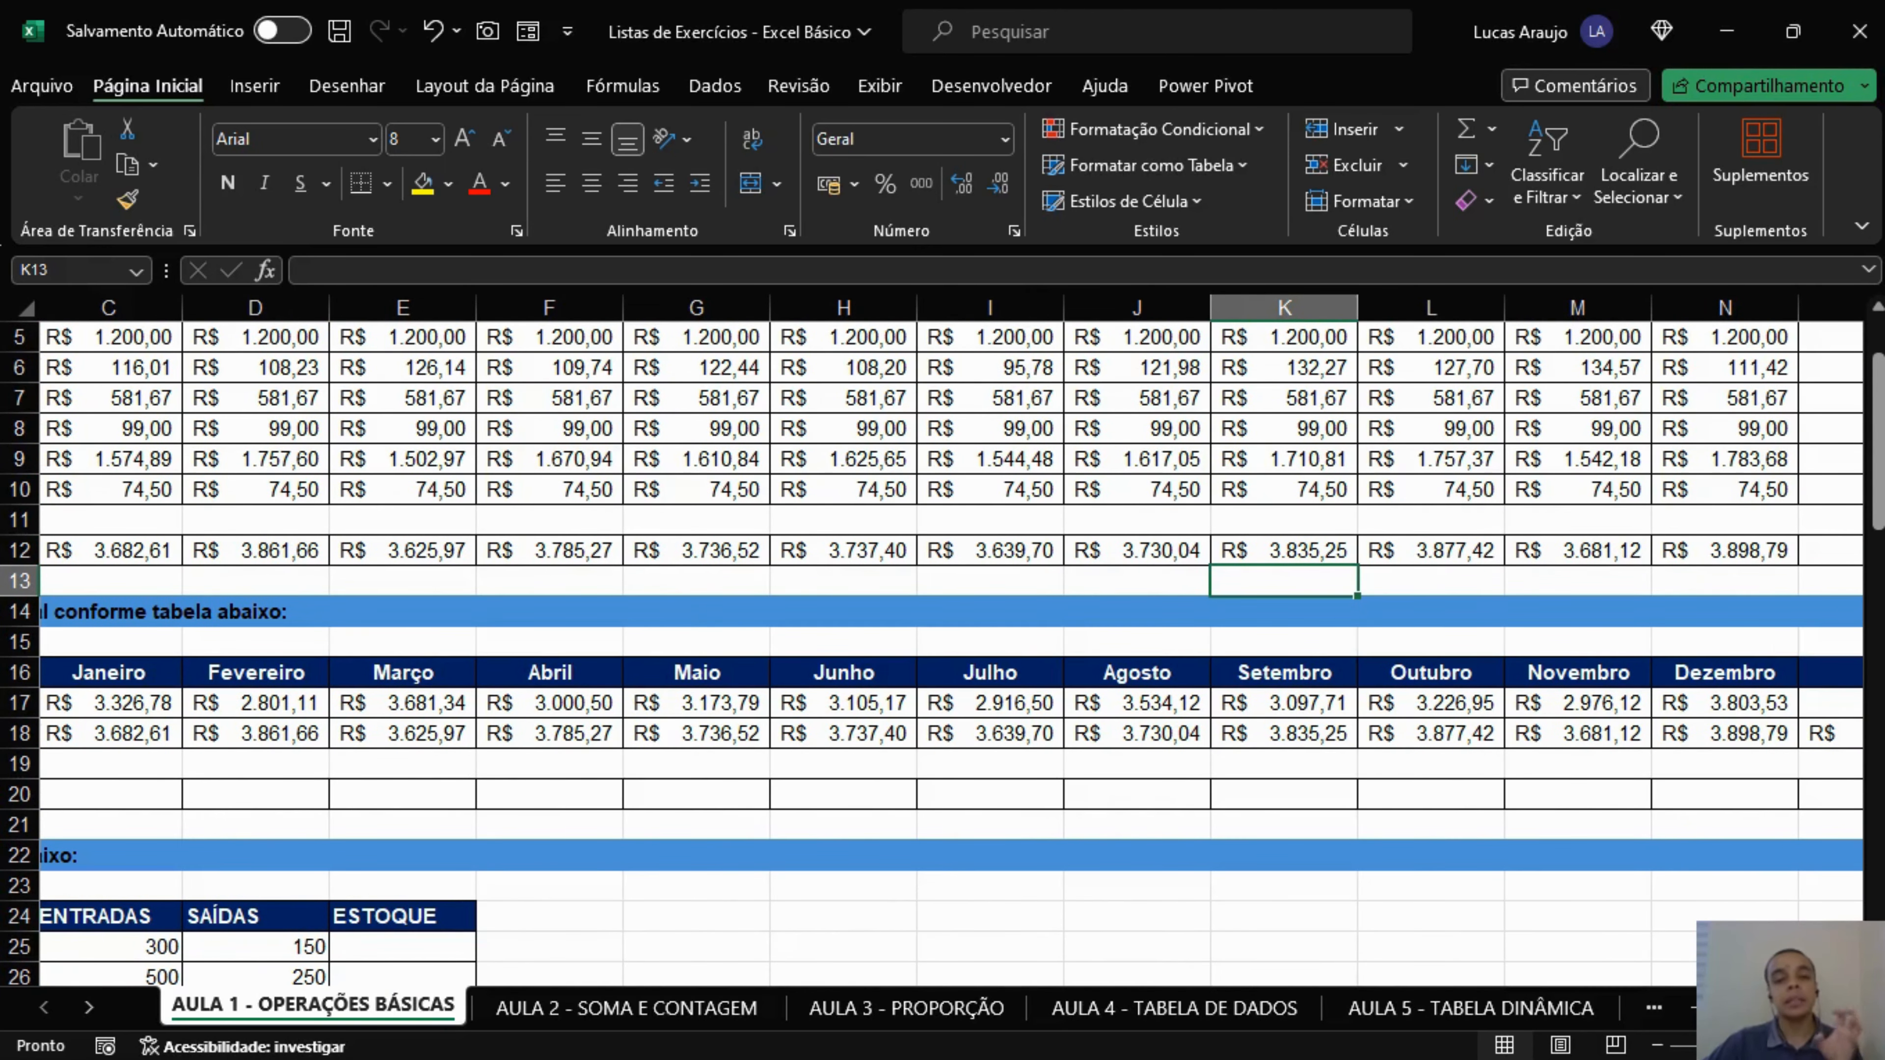